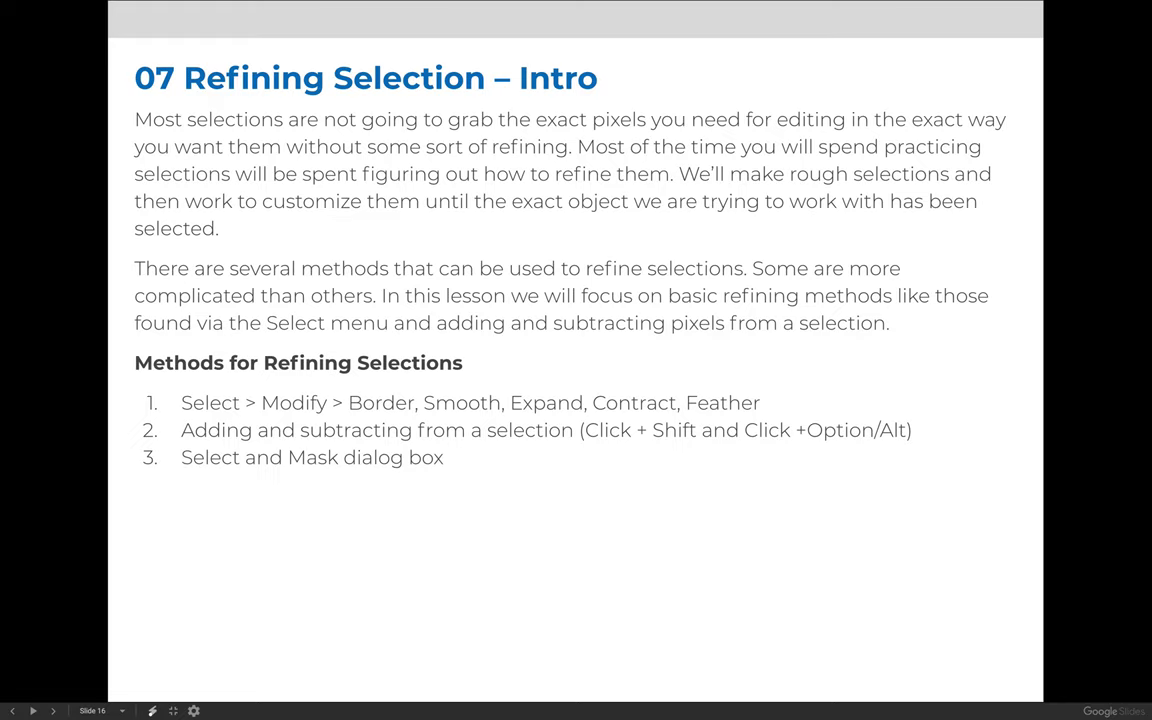
- Exit the full-screen Refining Selection slideshow to return to the Lesson 09 course page
{"action": "key", "text": "Escape"}
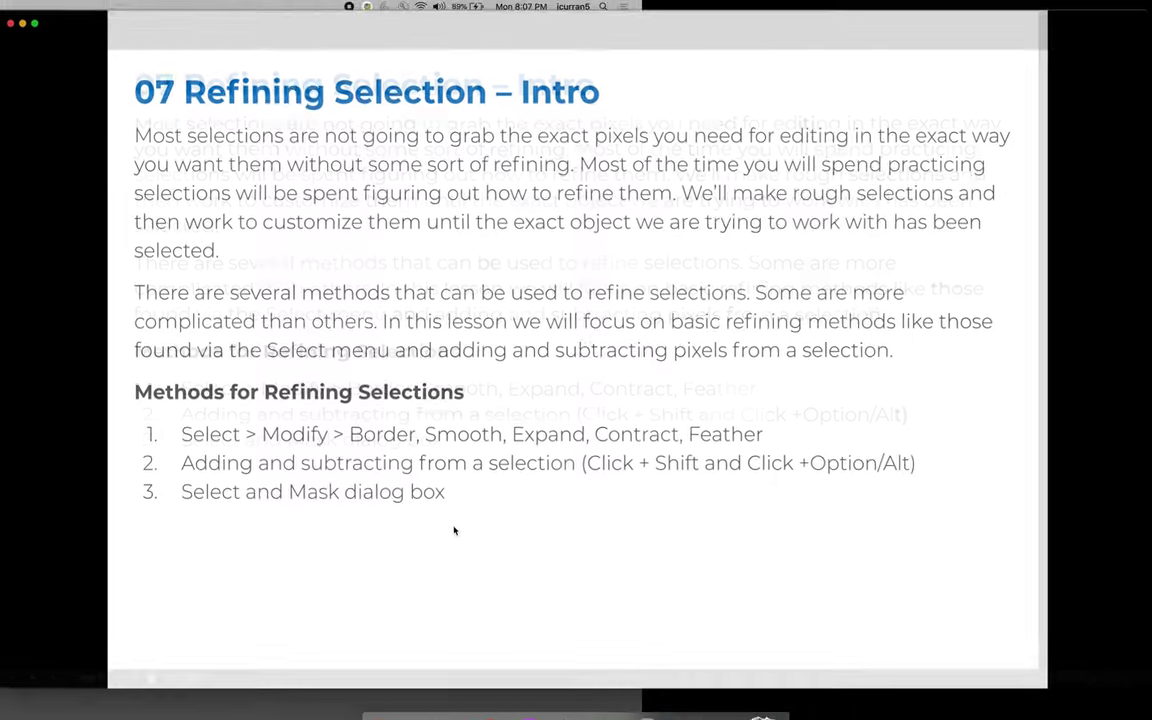
- Bring Photoshop forward and switch to the EU125900.jpg statue image
{"action": "left_click", "coordinate": [600, 690]}
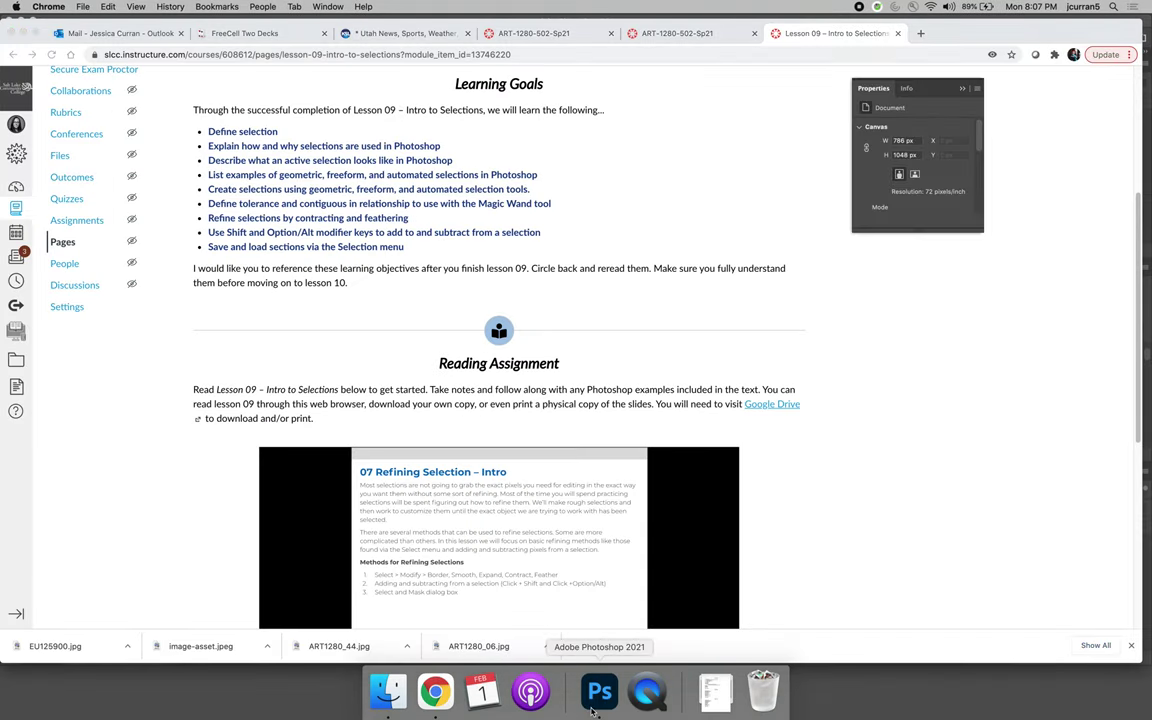
{"action": "left_click", "coordinate": [585, 56]}
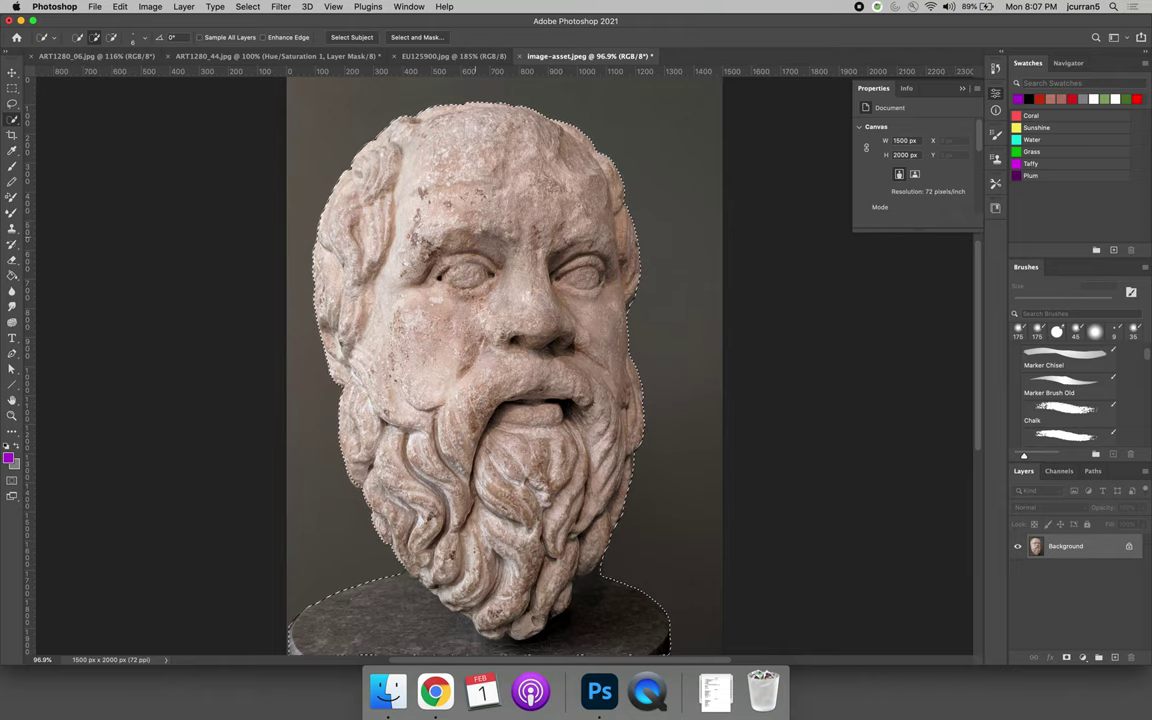
{"action": "left_click", "coordinate": [445, 56]}
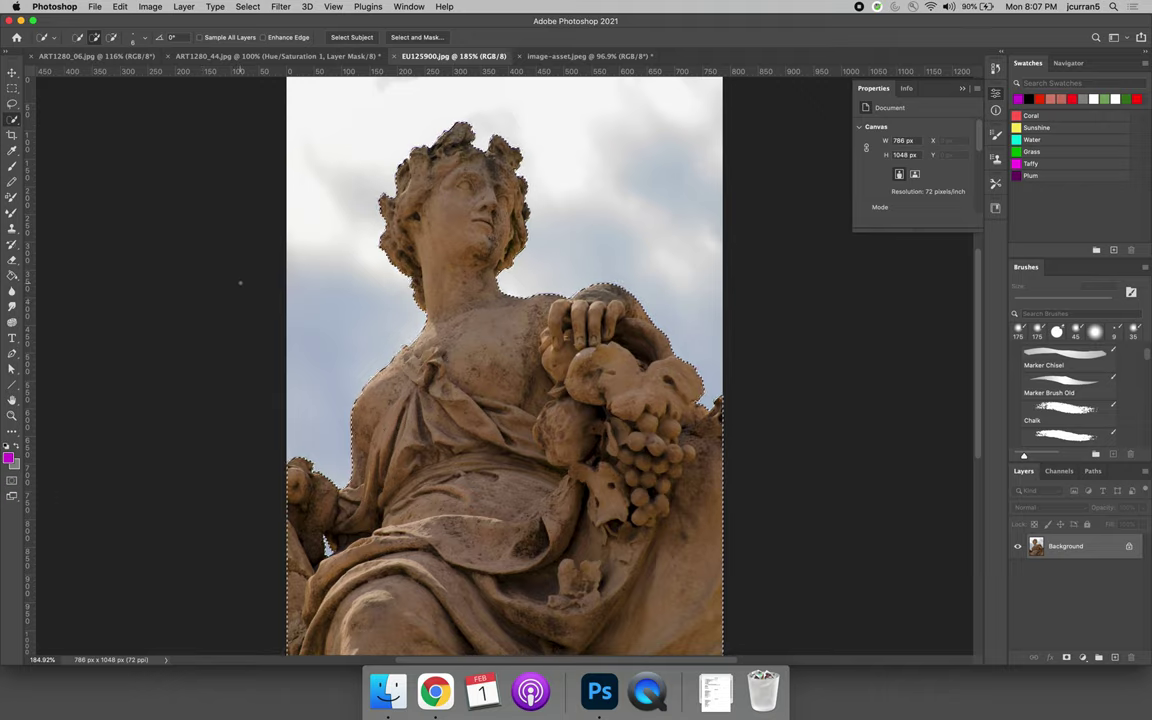
- Preview a grey fill of the statue selection, undo it, and float the Layers panel beside the image
{"action": "key", "text": "BackSpace"}
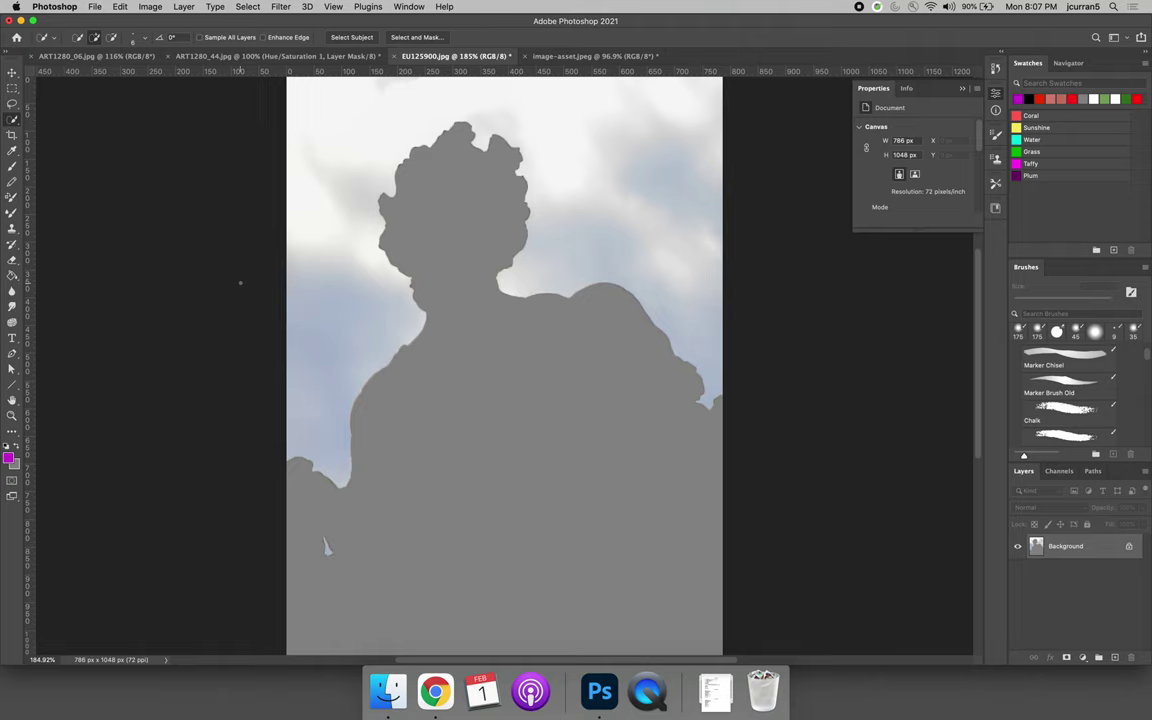
{"action": "key", "text": "super+z"}
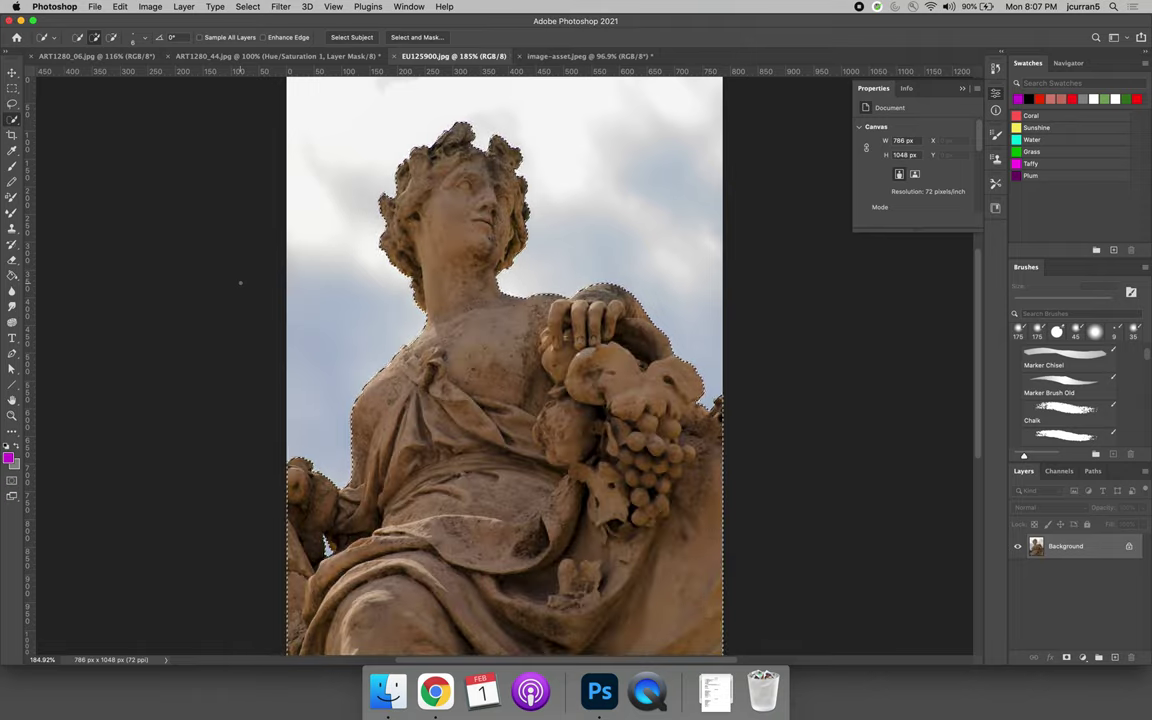
{"action": "left_click_drag", "start_coordinate": [1024, 471], "coordinate": [735, 300]}
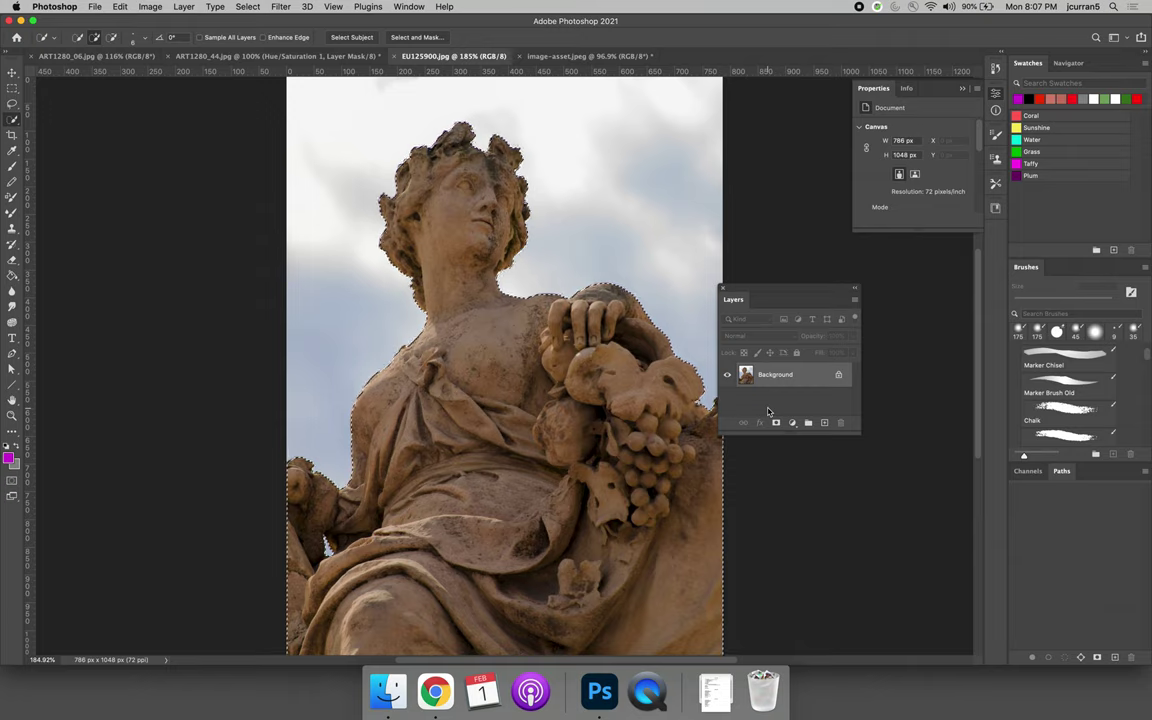
- Copy the statue selection to Layer 1, enlarge the Layers panel, and toggle Background visibility to check the cutout
{"action": "key", "text": "super+j"}
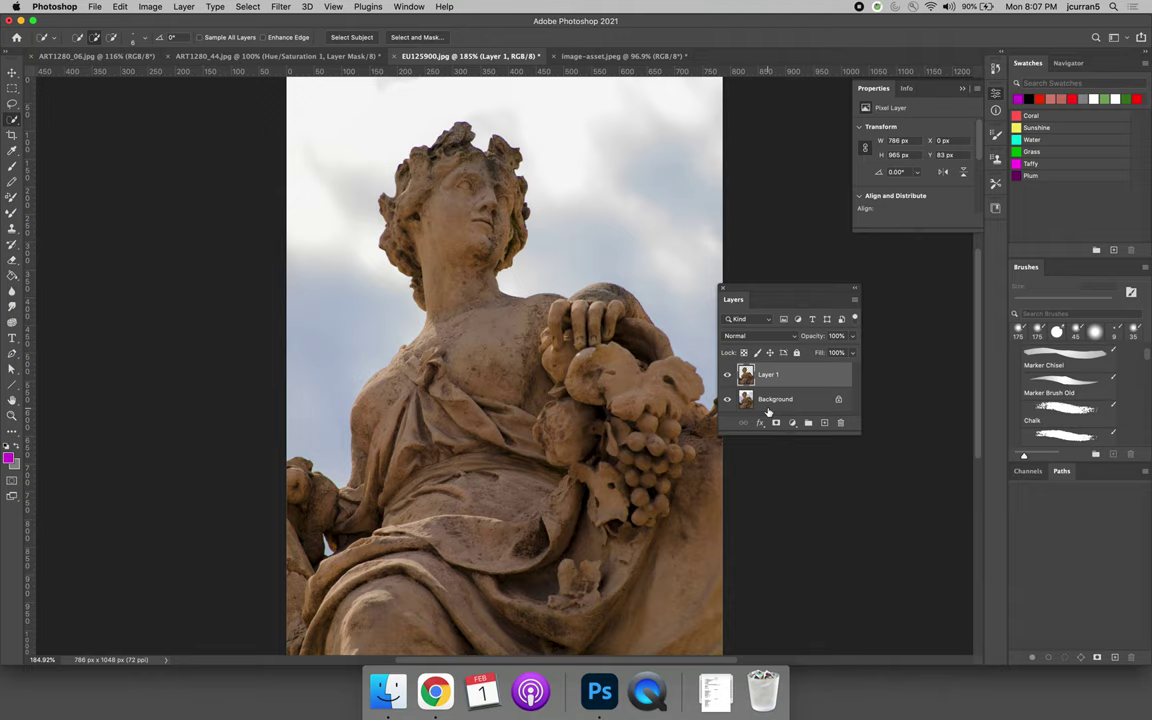
{"action": "left_click_drag", "start_coordinate": [790, 431], "coordinate": [794, 490]}
{"action": "left_click", "coordinate": [727, 399]}
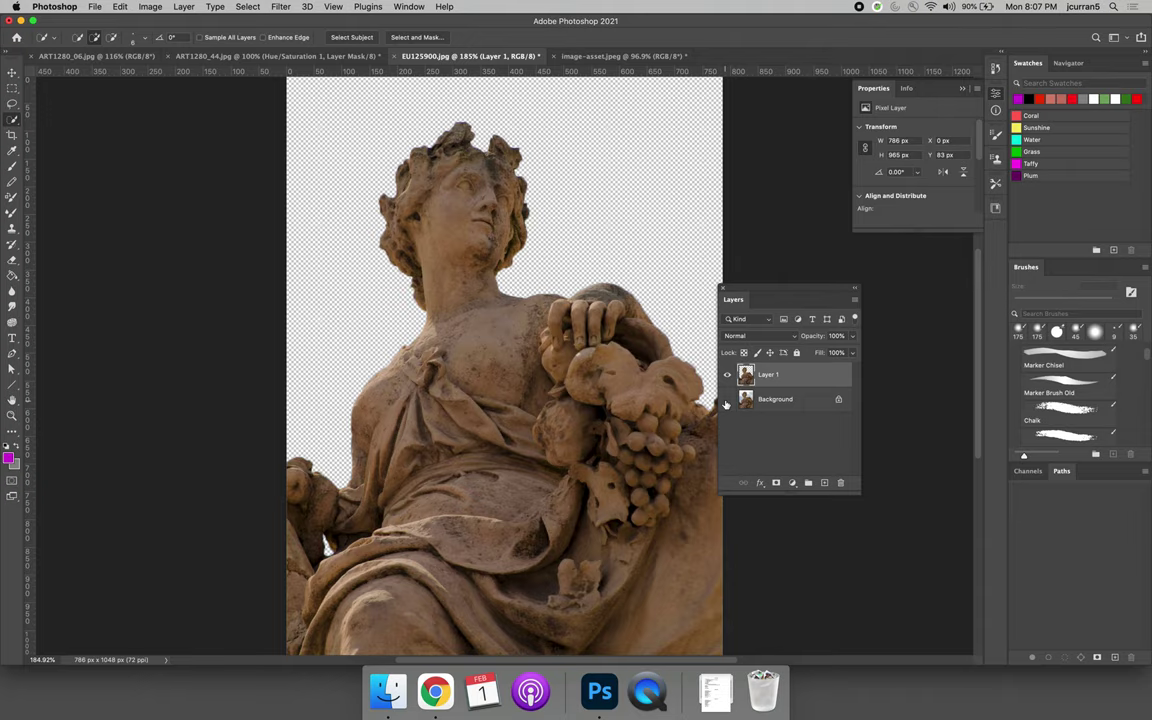
{"action": "left_click", "coordinate": [727, 400]}
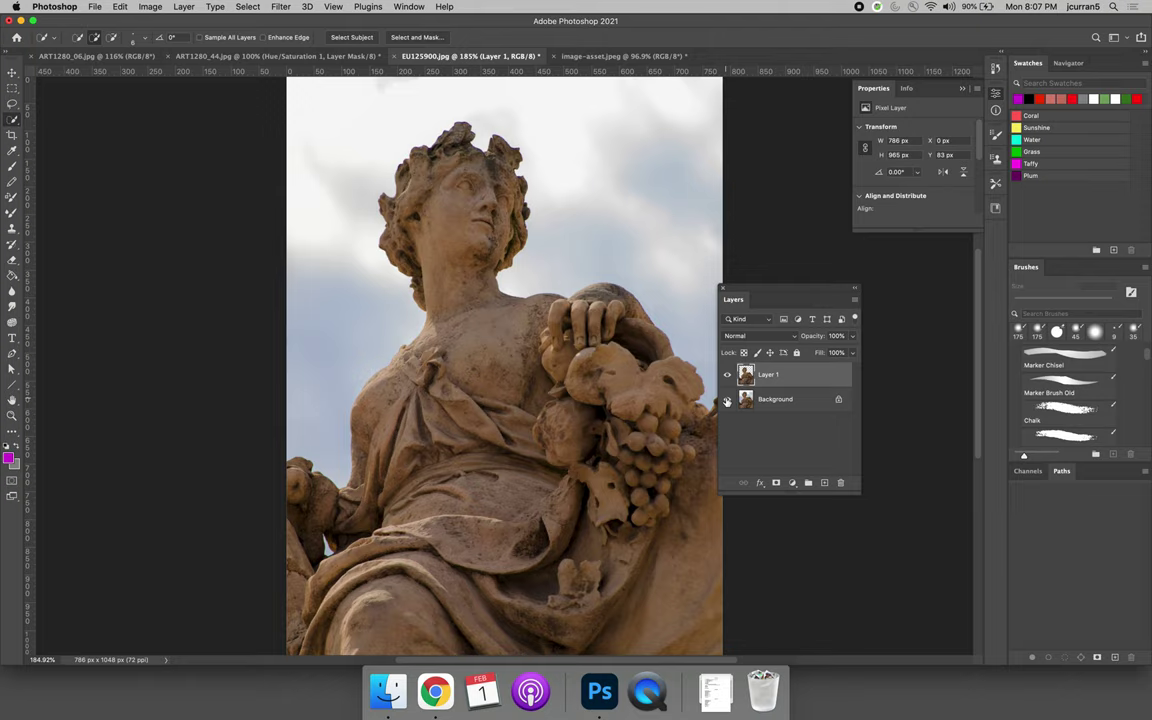
- Add a Gradient Fill layer above Background using Purple_03, Radial style, at 166% scale
{"action": "left_click", "coordinate": [765, 399]}
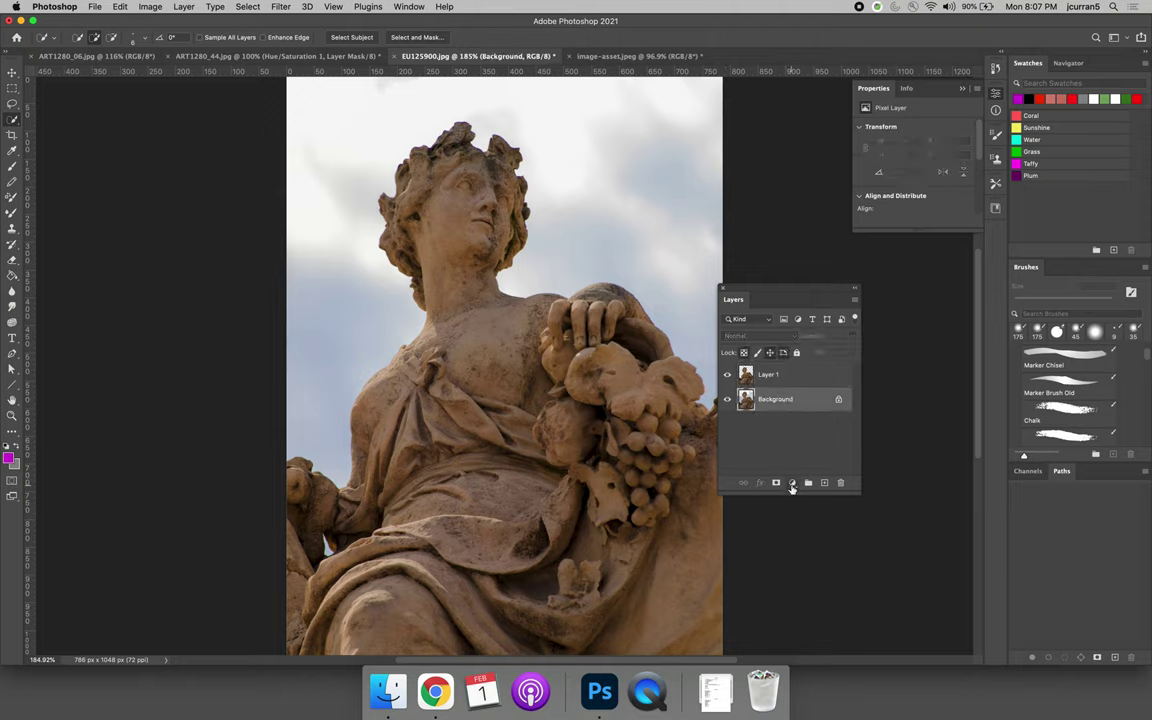
{"action": "left_click", "coordinate": [792, 483]}
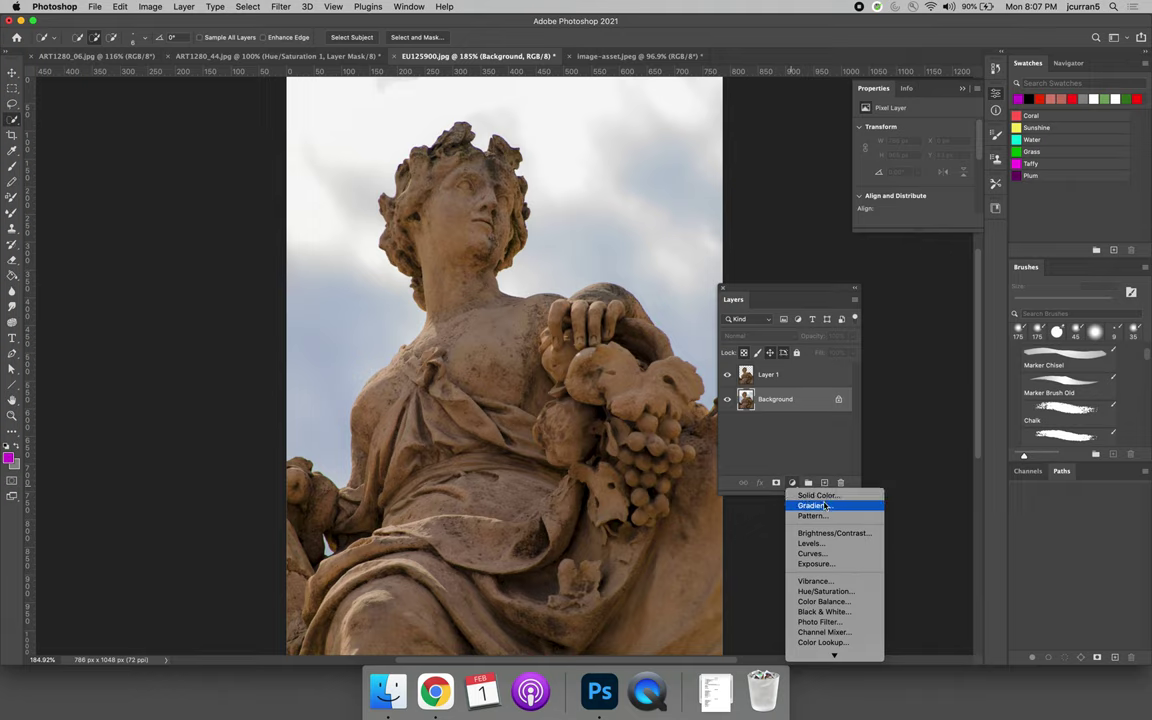
{"action": "left_click", "coordinate": [823, 506]}
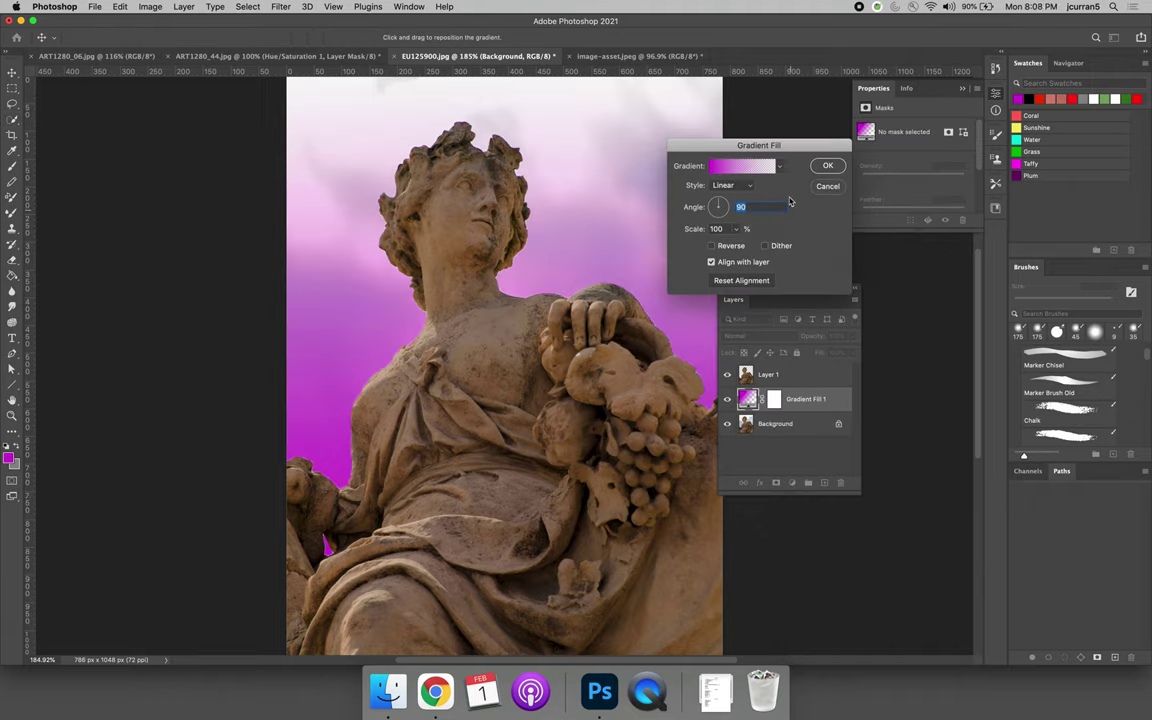
{"action": "left_click", "coordinate": [776, 168]}
{"action": "left_click", "coordinate": [780, 241]}
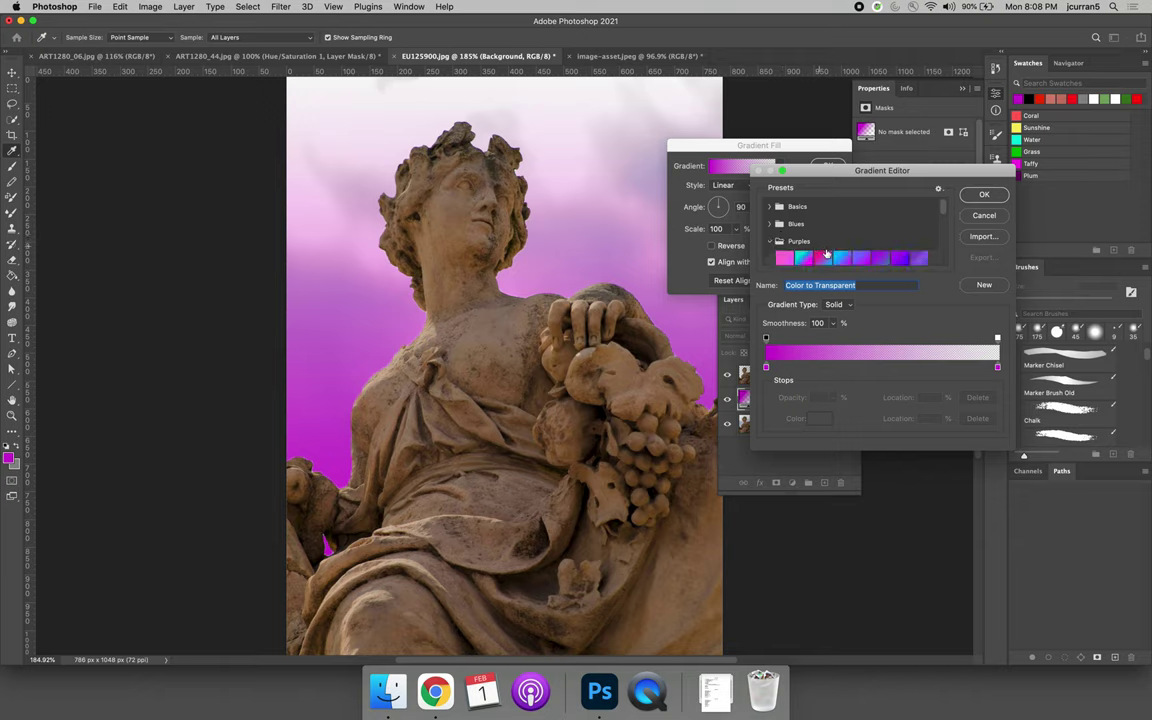
{"action": "left_click", "coordinate": [820, 259]}
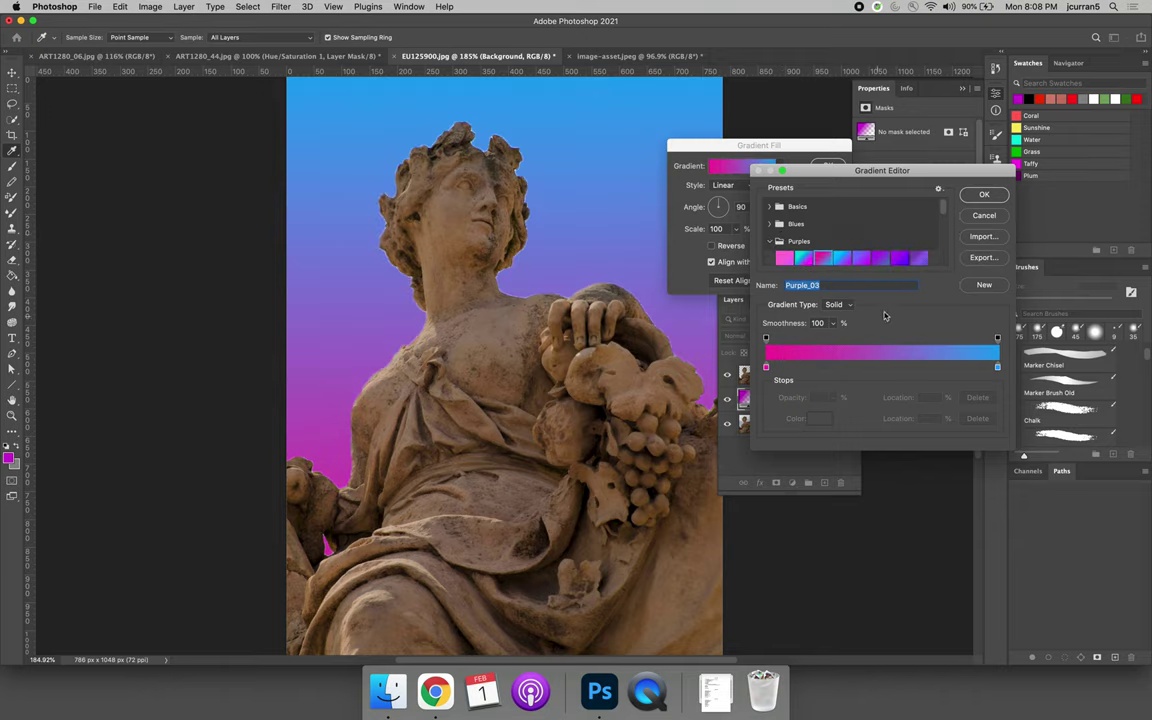
{"action": "left_click", "coordinate": [984, 194]}
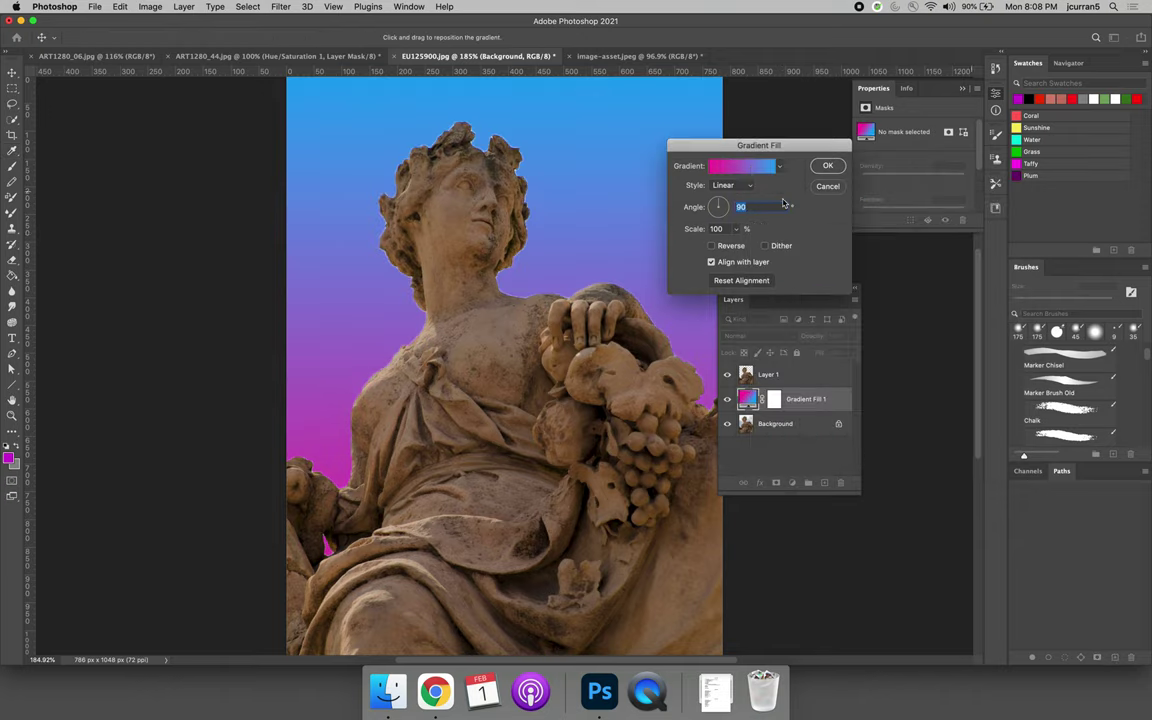
{"action": "left_click", "coordinate": [744, 186]}
{"action": "left_click", "coordinate": [728, 195]}
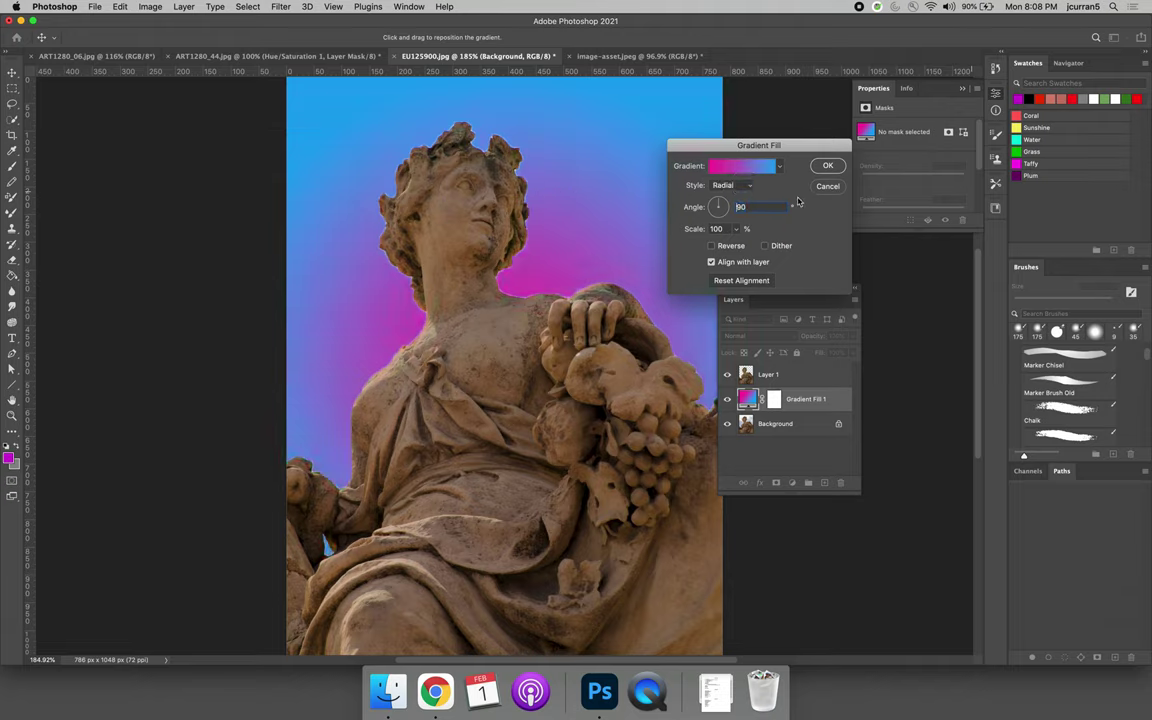
{"action": "left_click_drag", "start_coordinate": [736, 229], "coordinate": [737, 246]}
{"action": "left_click", "coordinate": [827, 166]}
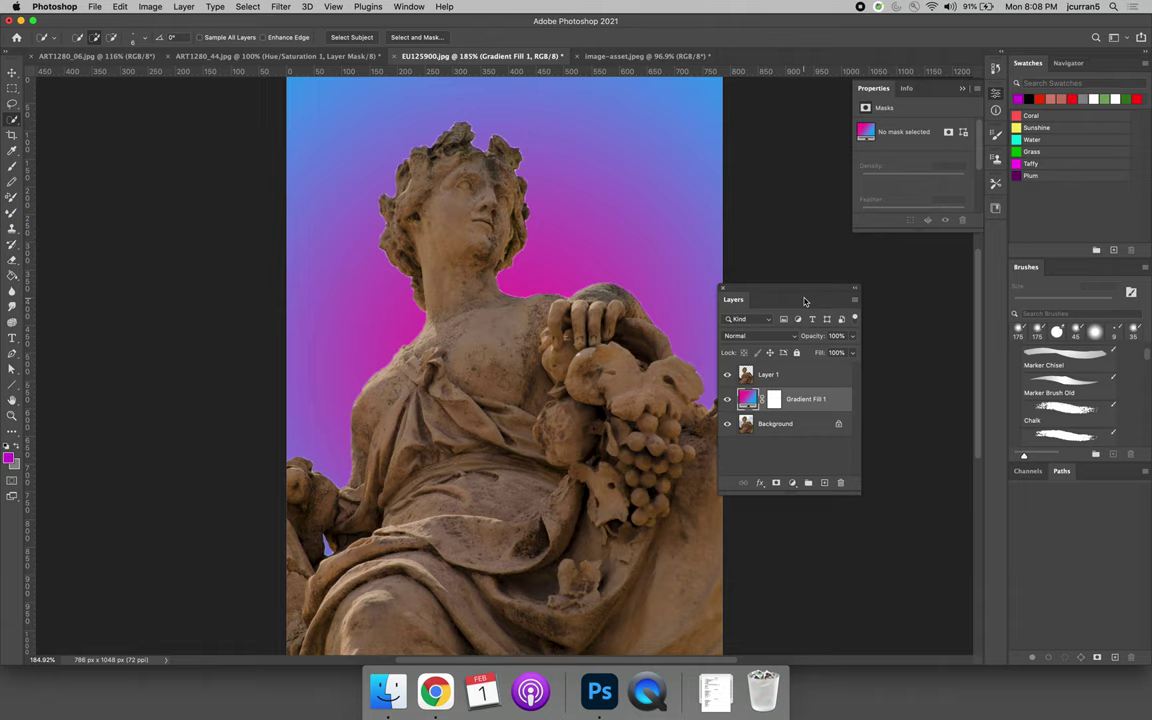
- Delete the gradient fill and step back to the statue selection on Background, zooming into the neck edges
{"action": "key", "text": "Delete"}
{"action": "key", "text": "super+z"}
{"action": "key", "text": "super+z"}
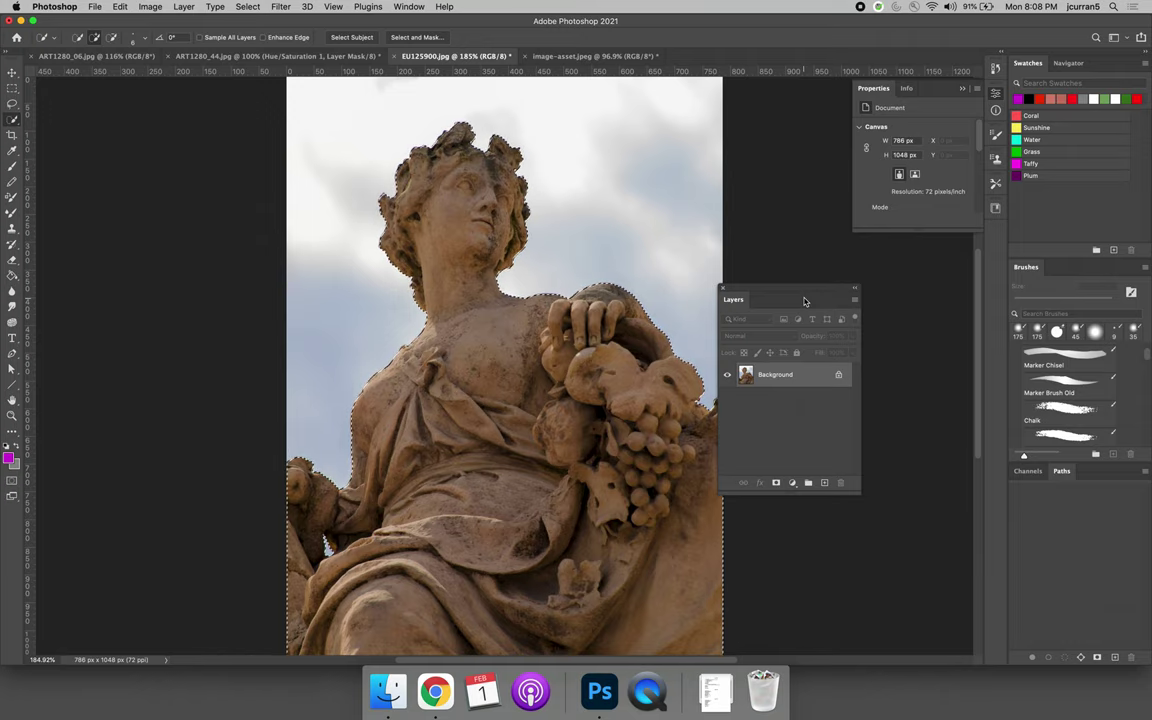
{"action": "key", "text": "super+equal"}
{"action": "key", "text": "super+equal"}
{"action": "key", "text": "super+equal"}
{"action": "key", "text": "super+equal"}
{"action": "key", "text": "super+equal"}
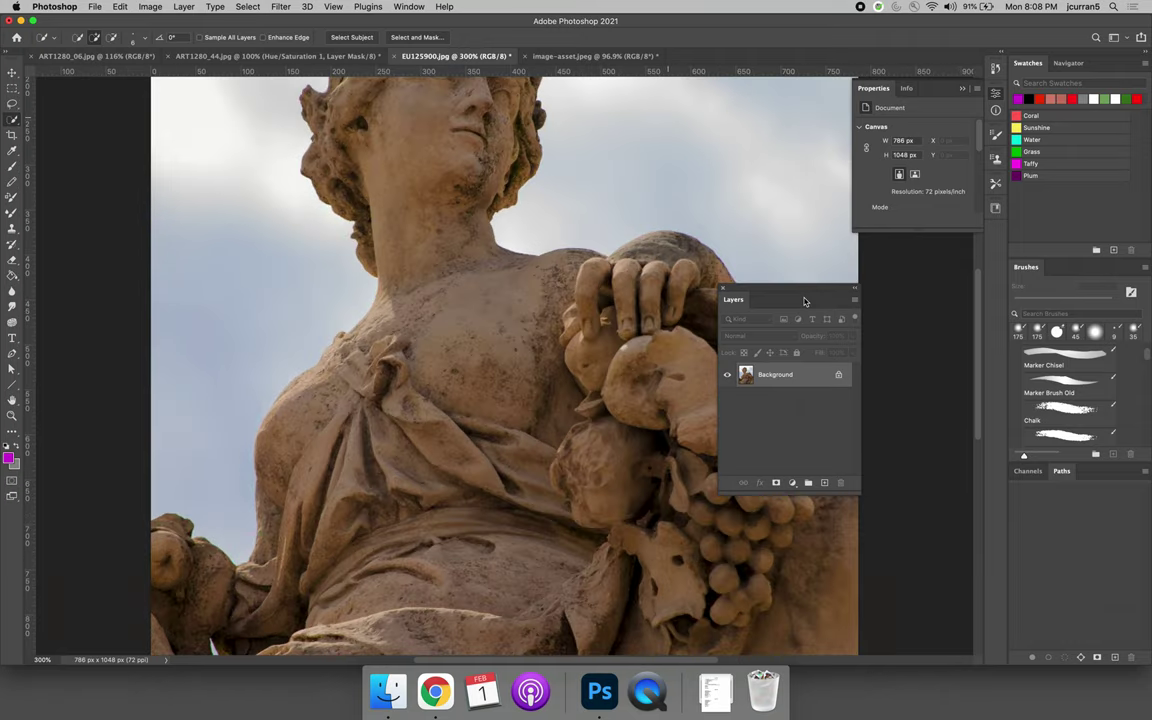
{"action": "left_click_drag", "start_coordinate": [526, 324], "coordinate": [437, 504]}
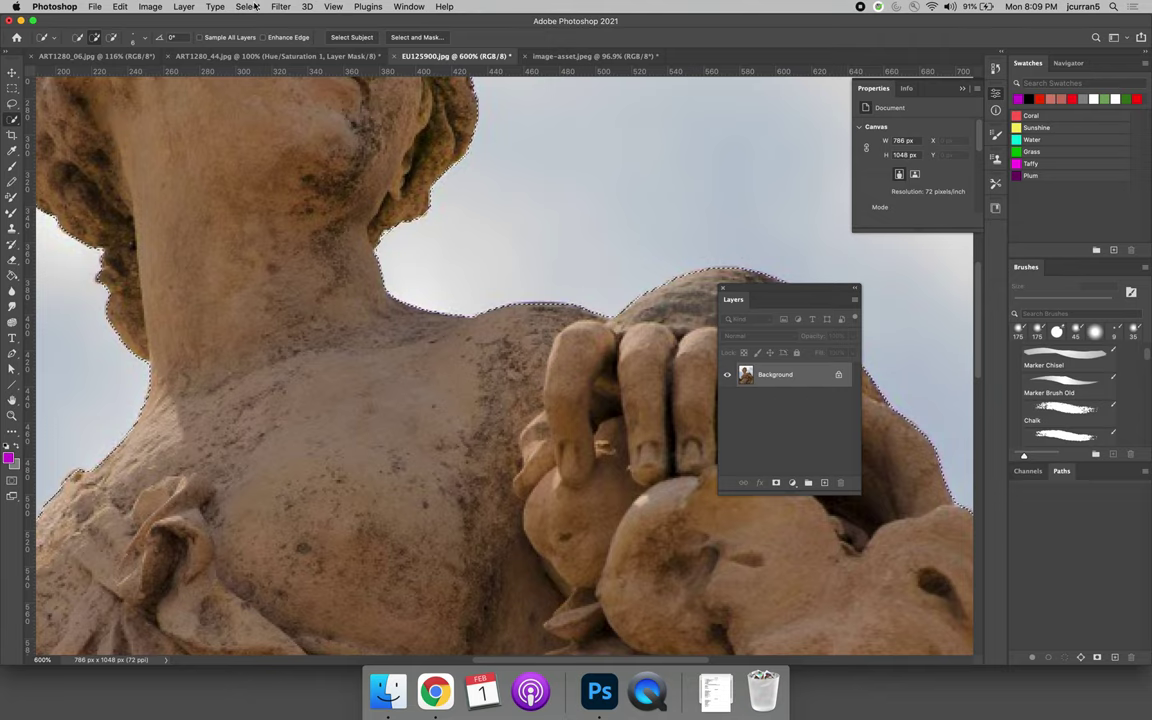
- Contract the statue selection by 4 pixels with Select > Modify > Contract
{"action": "left_click", "coordinate": [255, 7]}
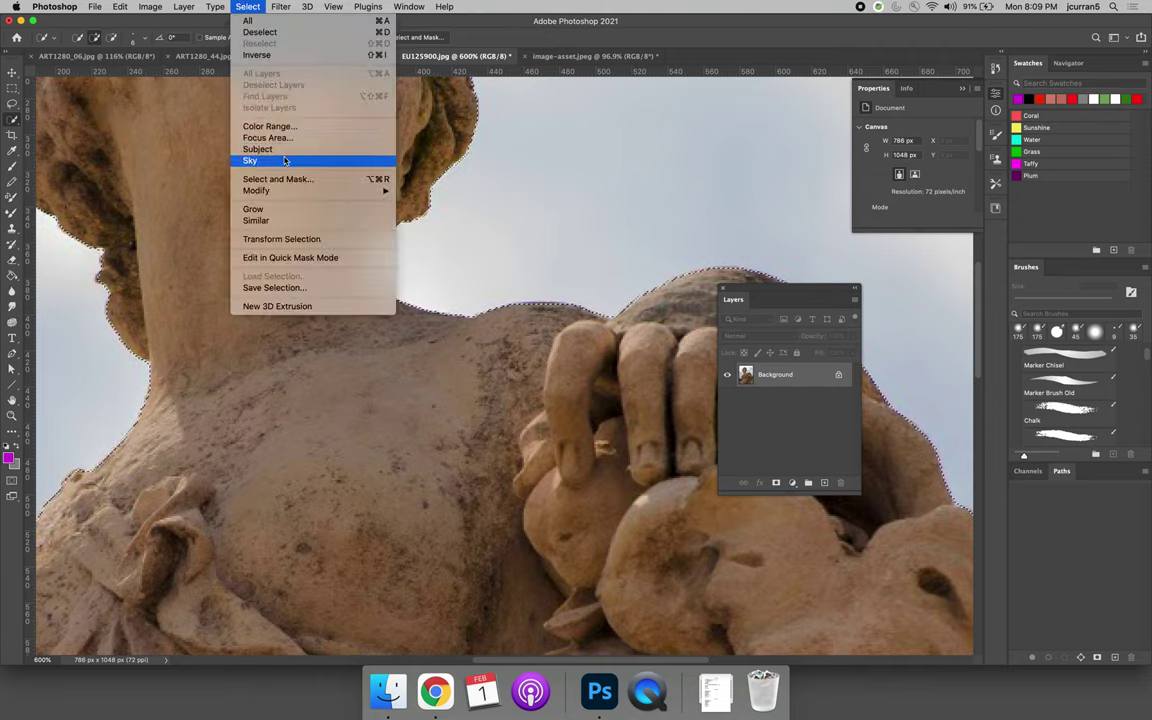
{"action": "mouse_move", "coordinate": [299, 193]}
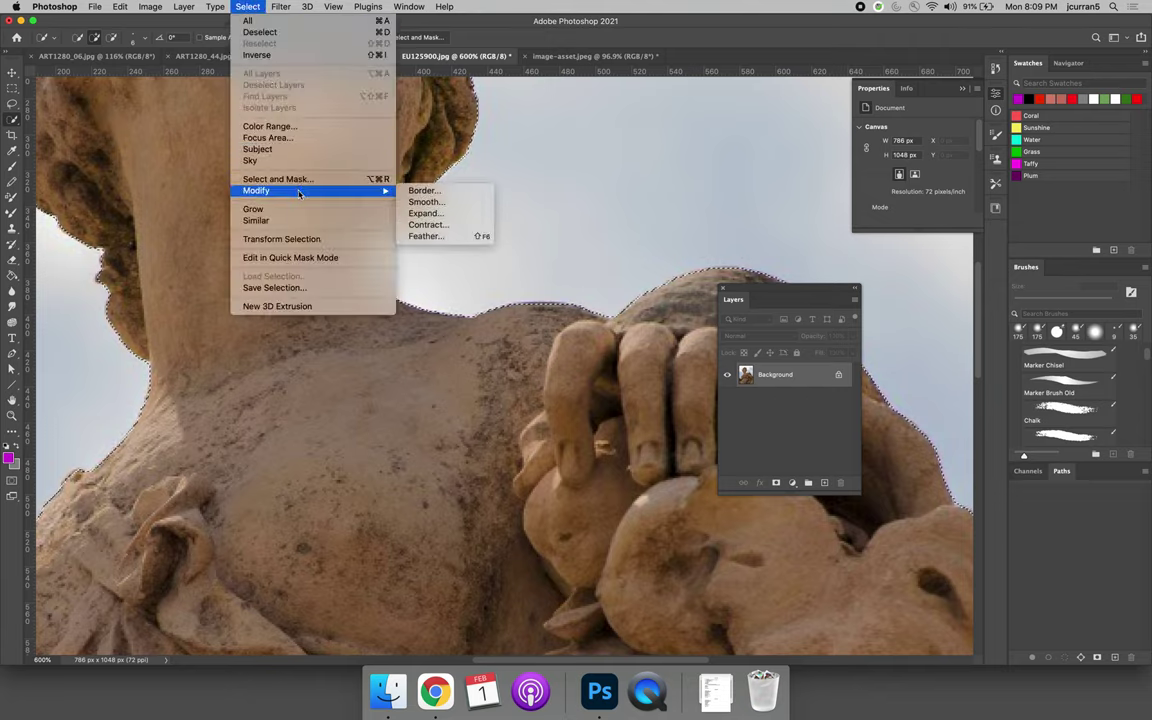
{"action": "left_click", "coordinate": [437, 227]}
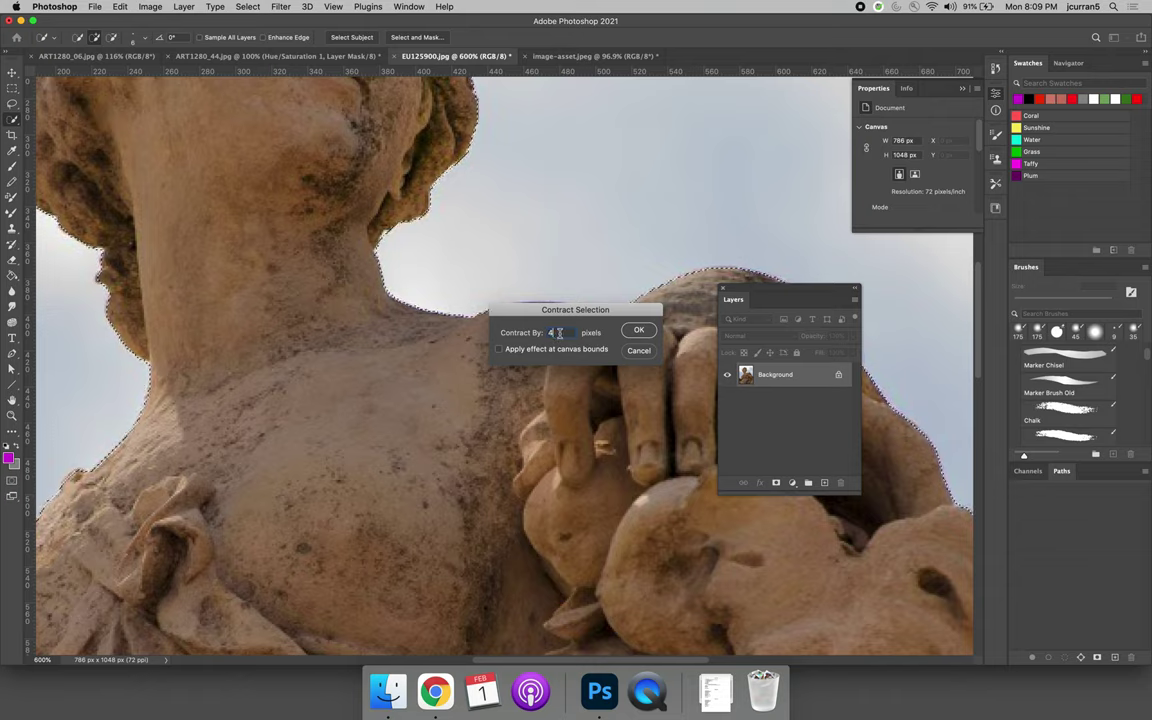
{"action": "left_click_drag", "start_coordinate": [559, 333], "coordinate": [540, 337]}
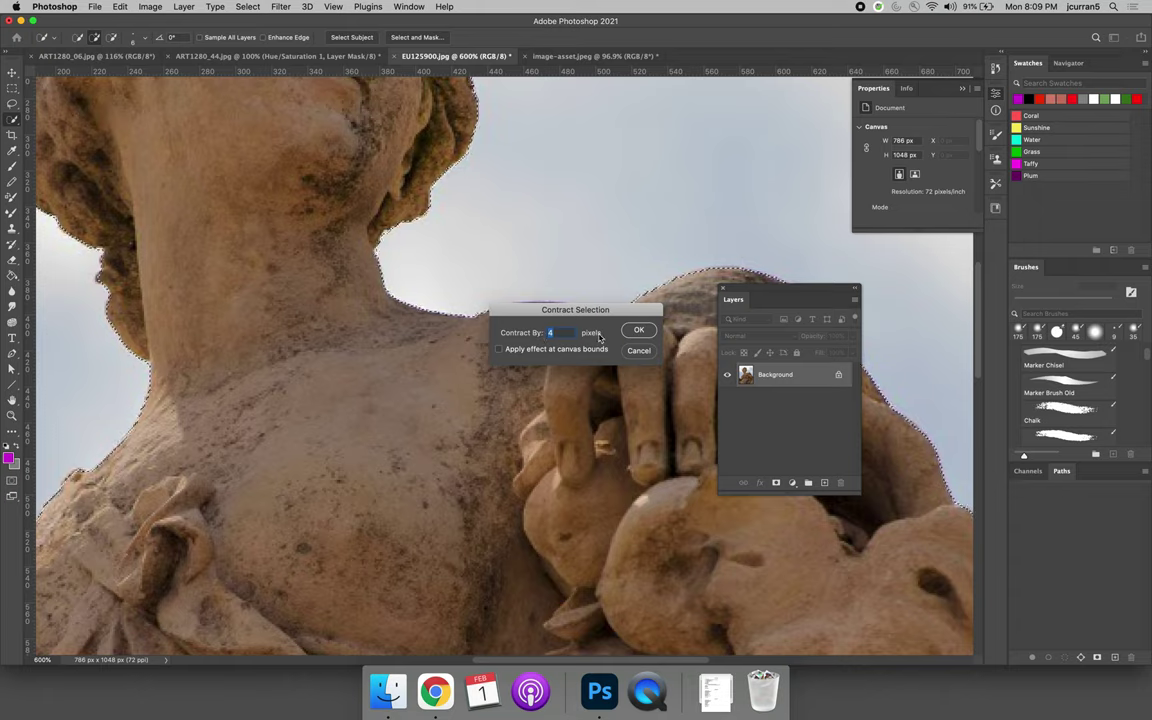
{"action": "left_click", "coordinate": [640, 331]}
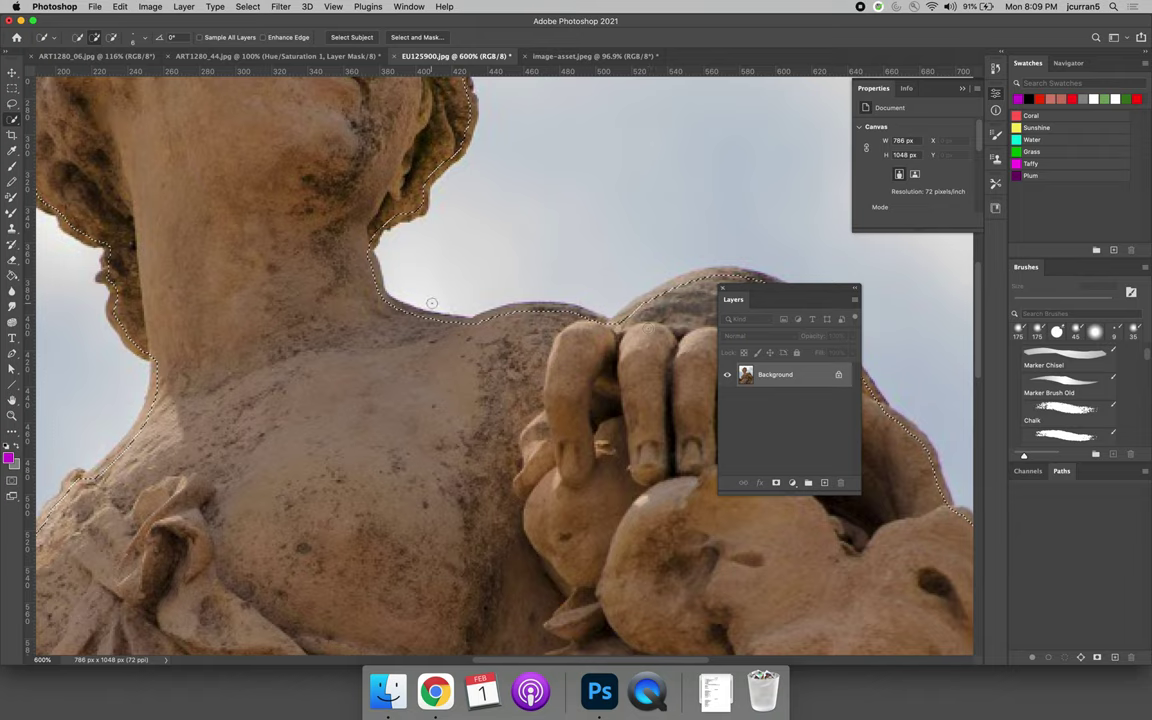
- Feather the statue selection by 2 pixels with Select > Modify > Feather
{"action": "left_click", "coordinate": [247, 7]}
{"action": "mouse_move", "coordinate": [339, 191]}
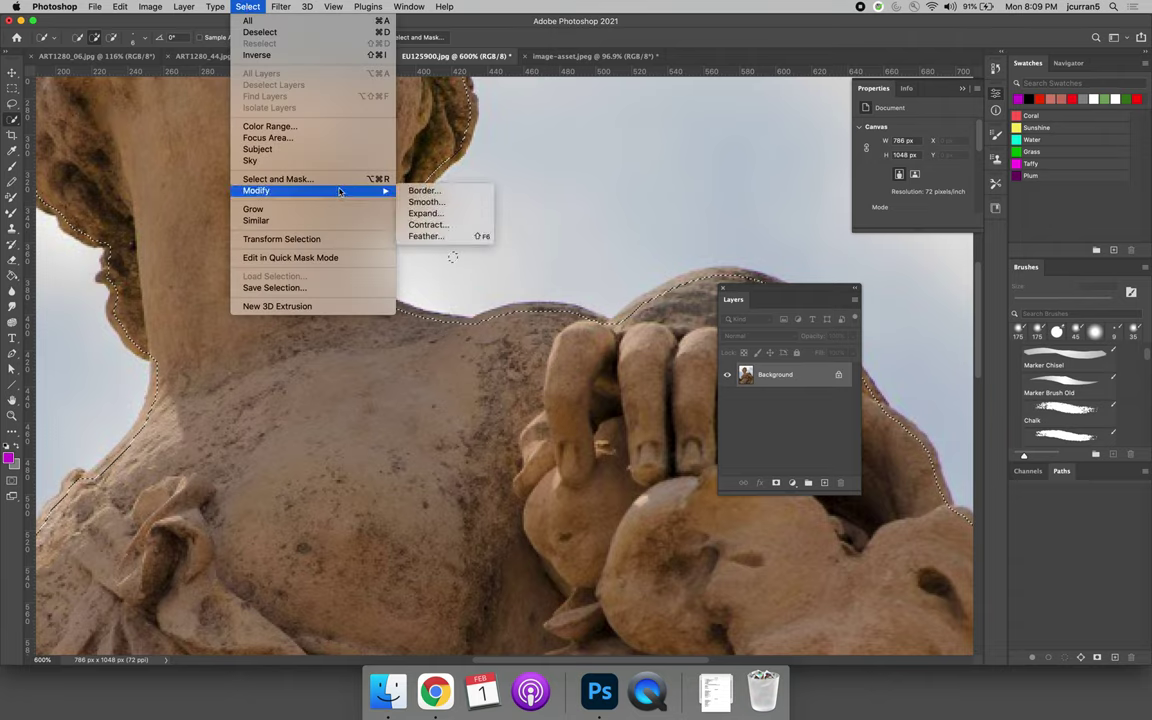
{"action": "left_click", "coordinate": [428, 236]}
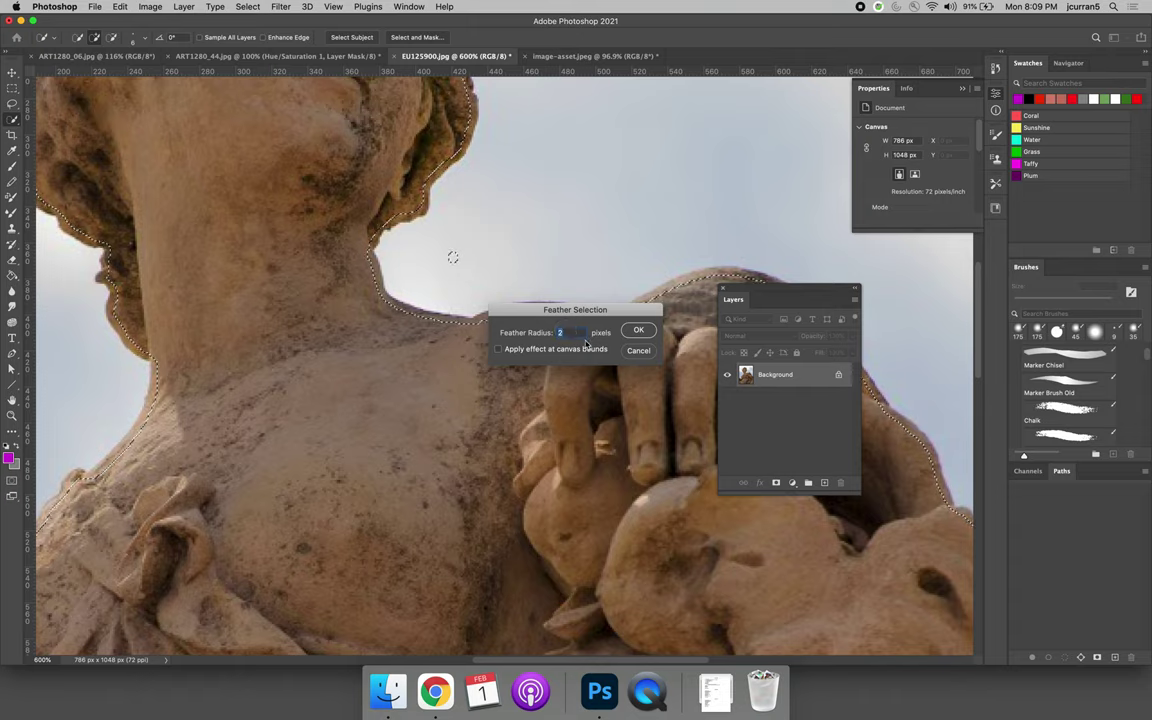
{"action": "left_click", "coordinate": [640, 331]}
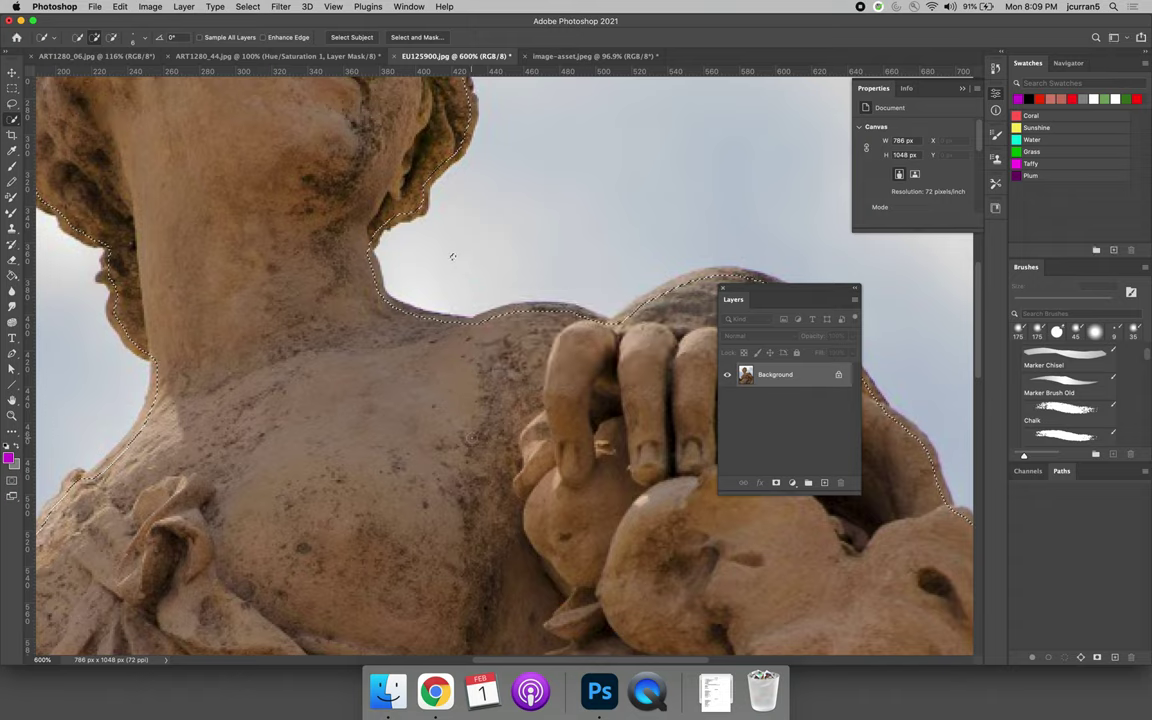
- Preview a grey fill of the feathered selection, undo it, and copy the statue to a new layer
{"action": "key", "text": "BackSpace"}
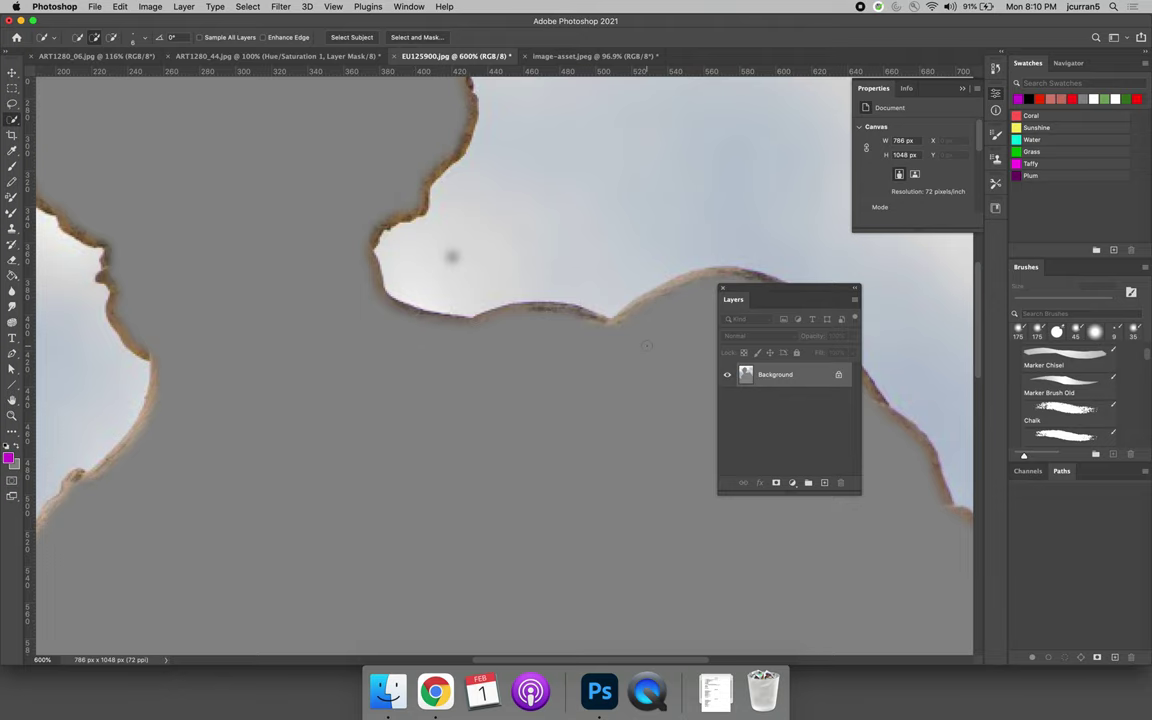
{"action": "key", "text": "super+z"}
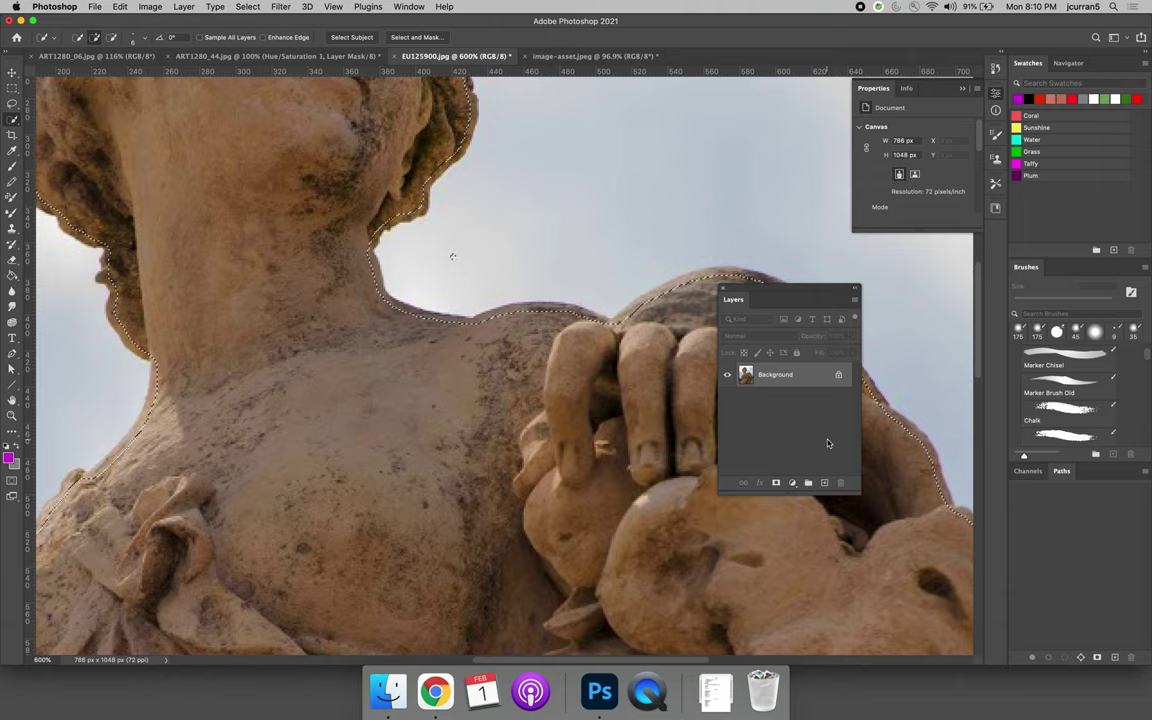
{"action": "key", "text": "super+j"}
- Hide Background and add a trial Gradient Fill layer using a cyan Blues preset
{"action": "left_click", "coordinate": [728, 399]}
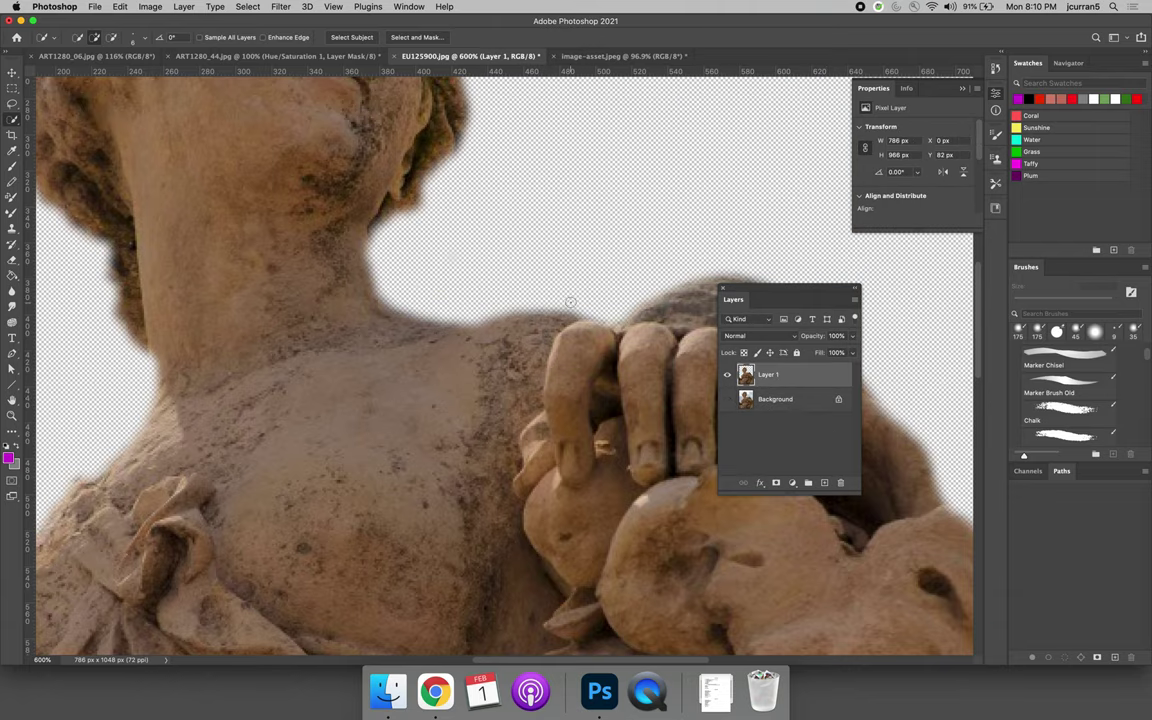
{"action": "left_click", "coordinate": [760, 400]}
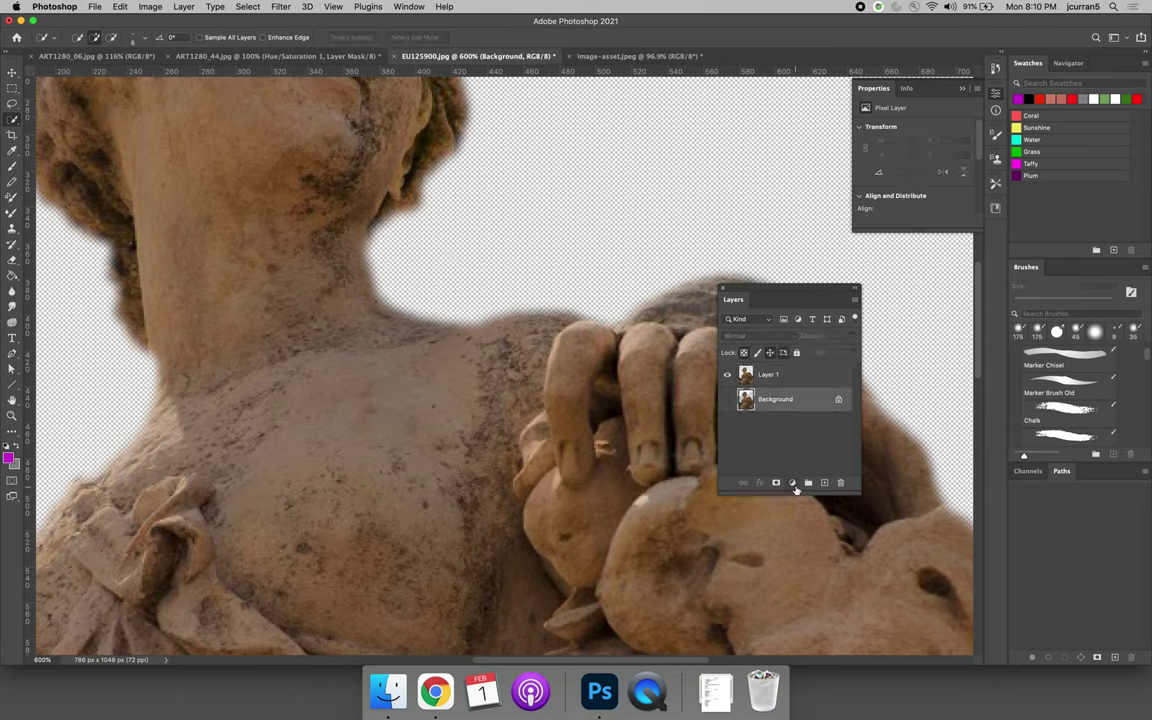
{"action": "left_click", "coordinate": [792, 483]}
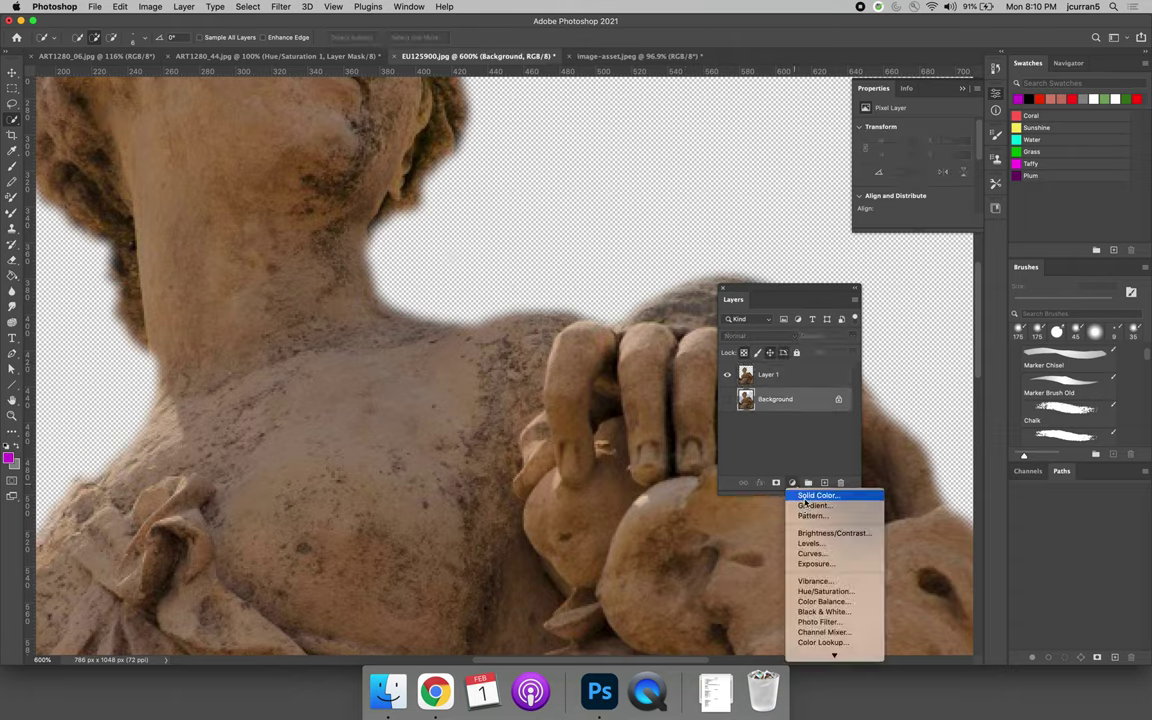
{"action": "left_click", "coordinate": [809, 505]}
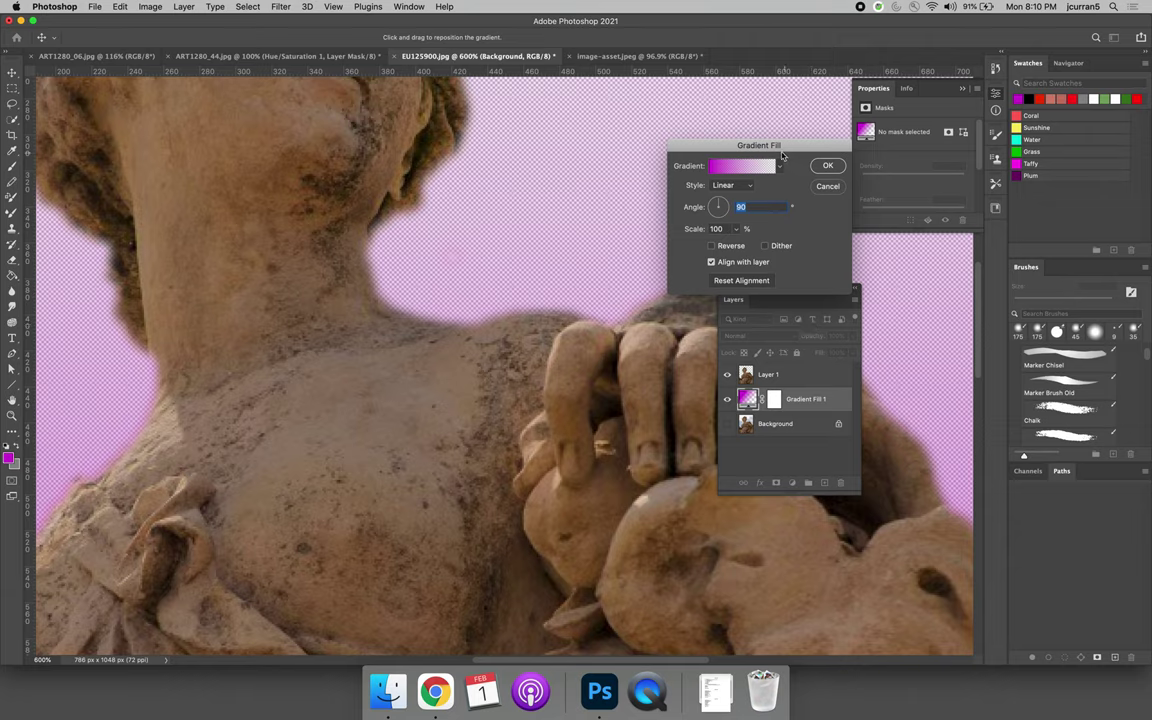
{"action": "left_click", "coordinate": [779, 168]}
{"action": "left_click", "coordinate": [702, 150]}
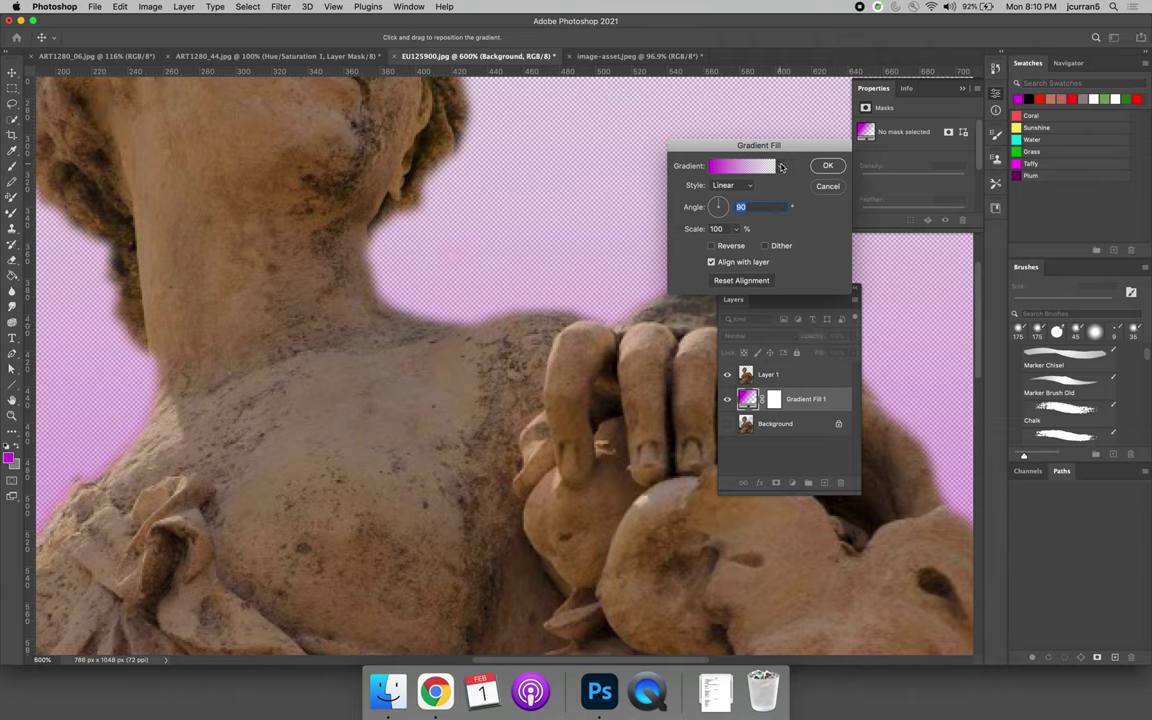
{"action": "left_click", "coordinate": [736, 186]}
{"action": "left_click", "coordinate": [772, 168]}
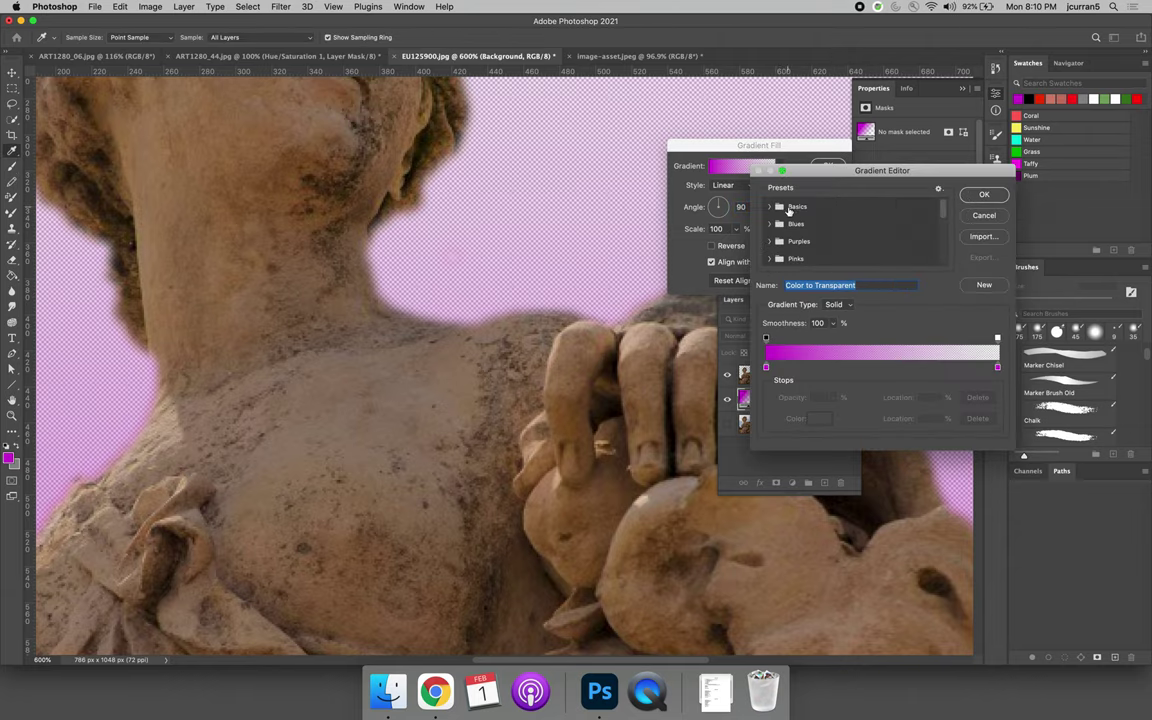
{"action": "left_click", "coordinate": [771, 224]}
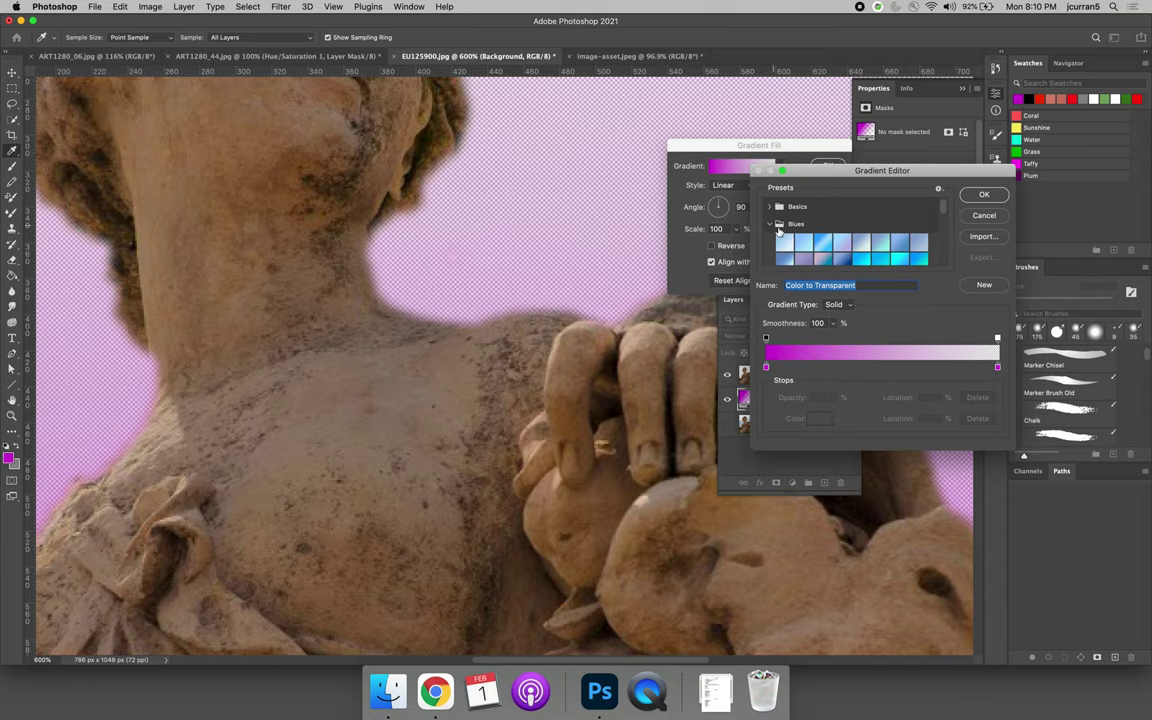
{"action": "left_click", "coordinate": [893, 260]}
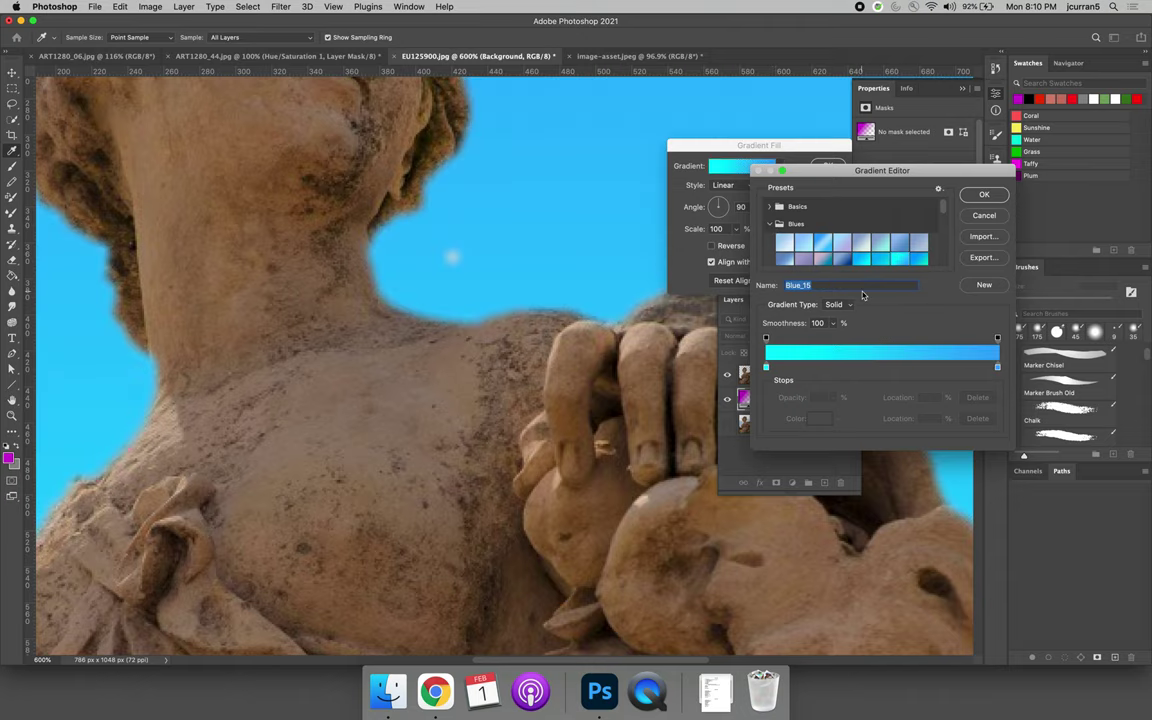
- Cancel the trial gradient fill and switch to the image-asset.jpeg statue head with the Lasso tool
{"action": "key", "text": "super+0"}
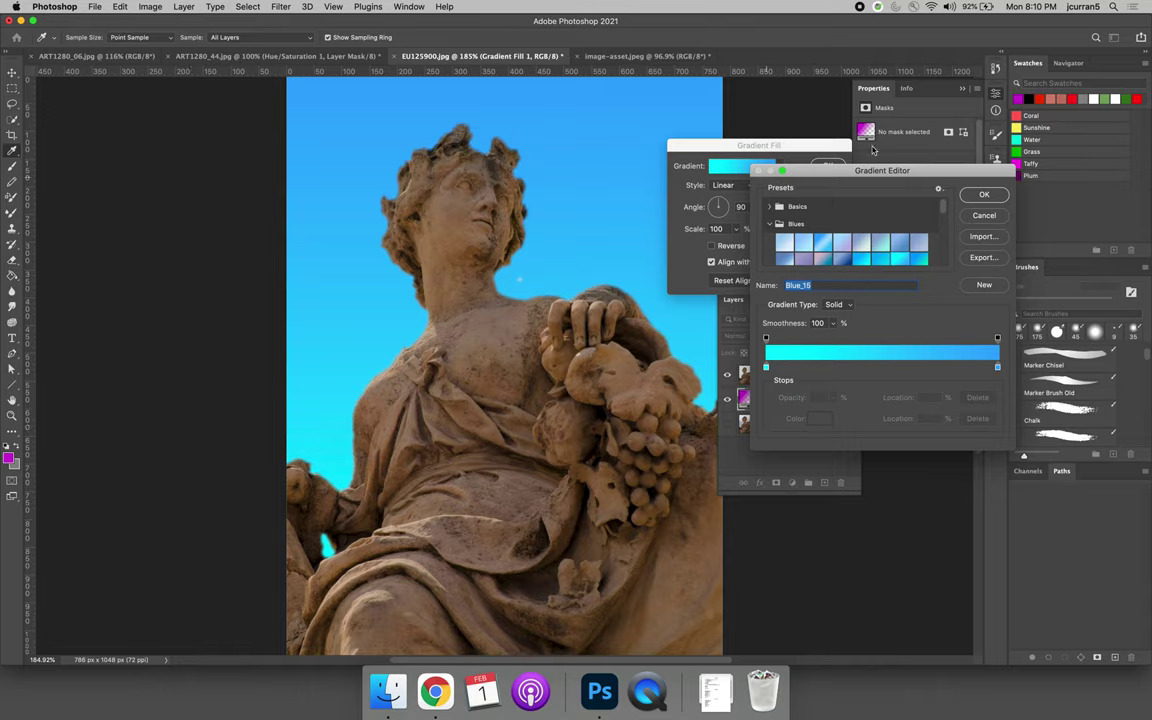
{"action": "left_click", "coordinate": [984, 215]}
{"action": "left_click", "coordinate": [822, 190]}
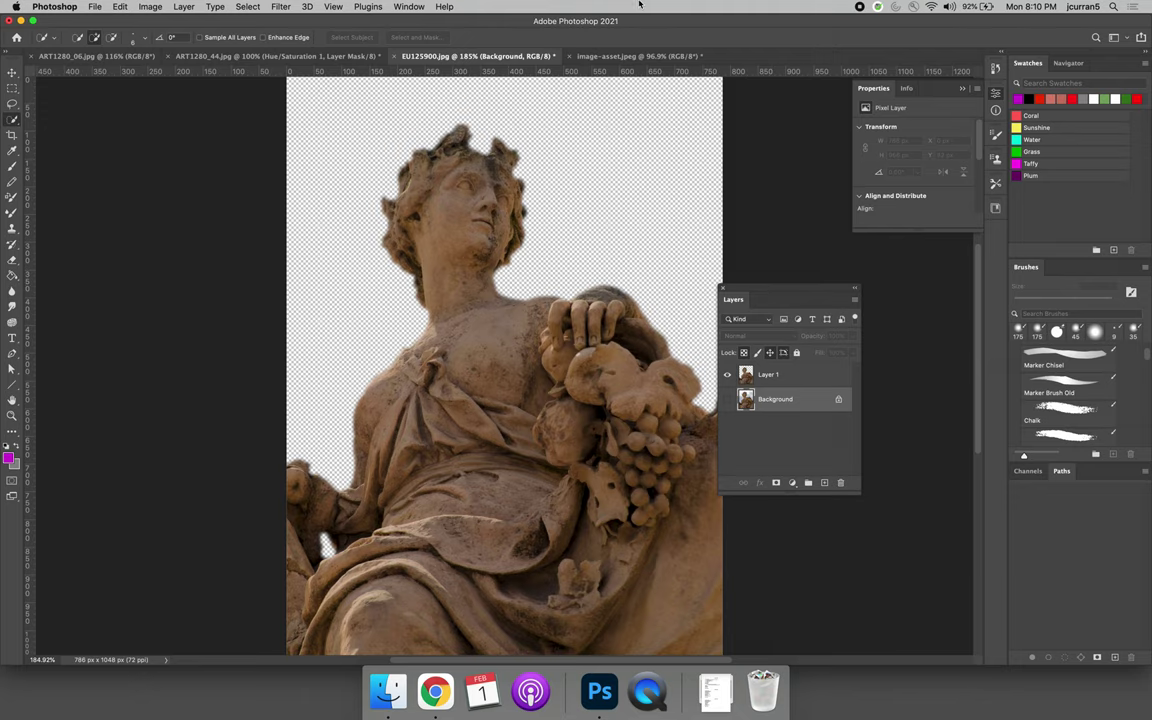
{"action": "left_click", "coordinate": [640, 56]}
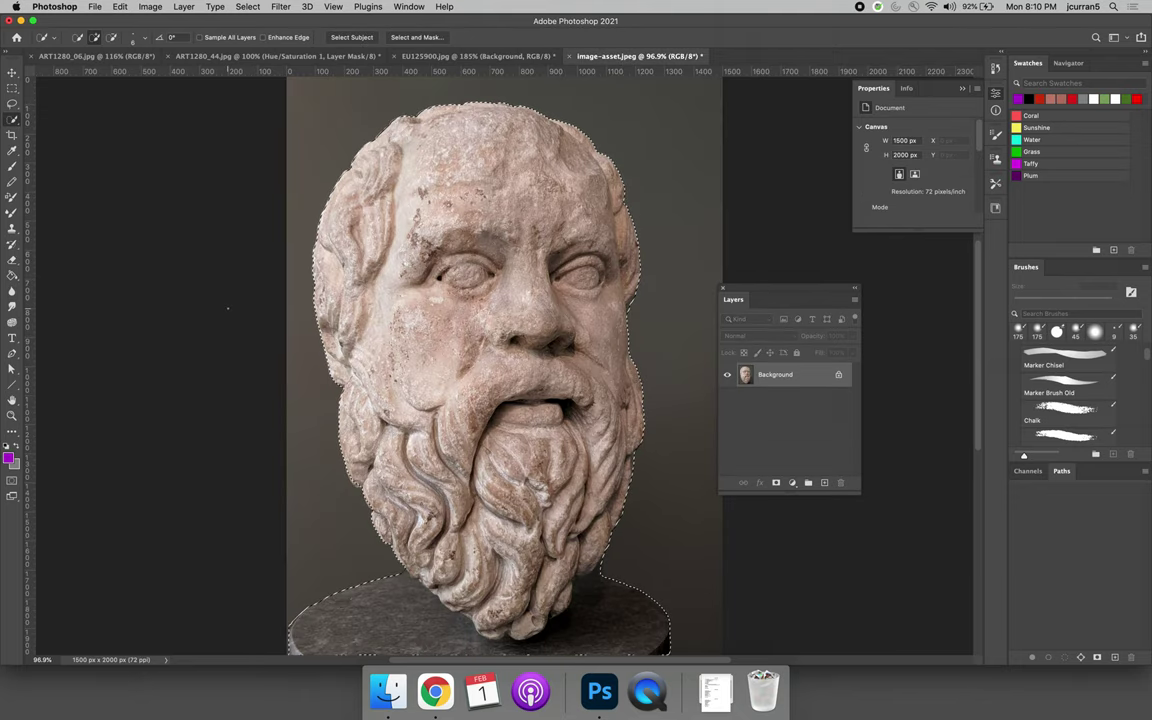
{"action": "left_click", "coordinate": [12, 103]}
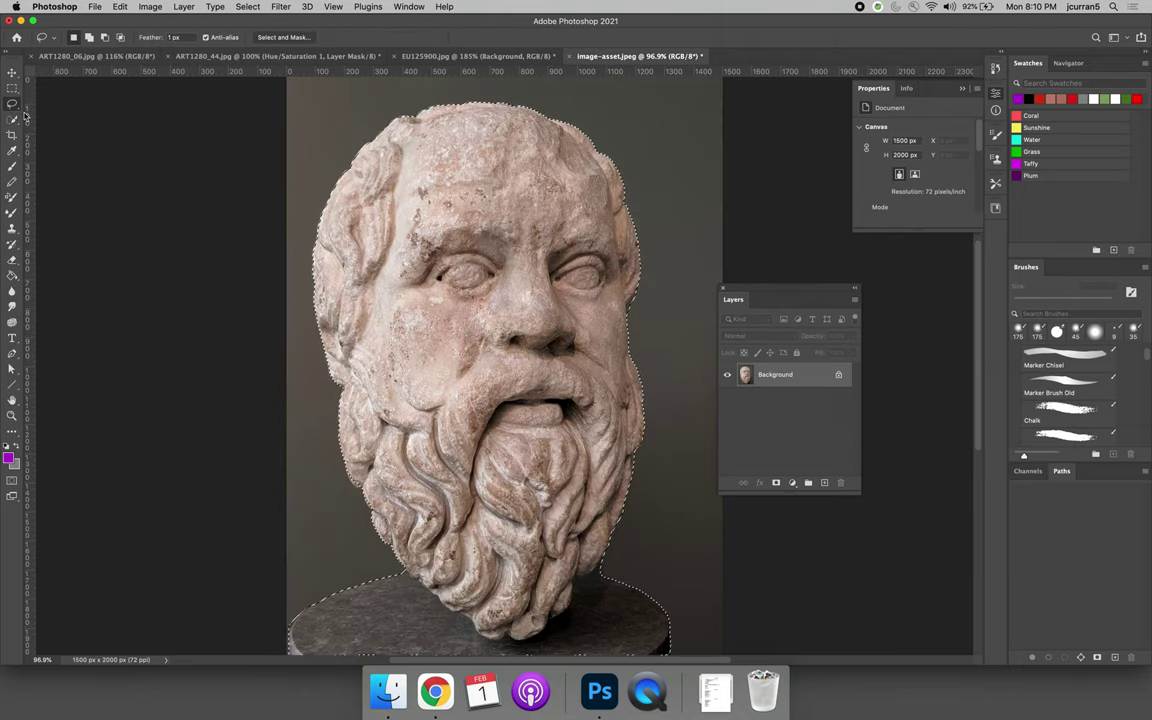
- Clear the old selection while inspecting the face and beard up close, then fit the head in the window
{"action": "key", "text": "super+d"}
{"action": "key", "text": "super+1"}
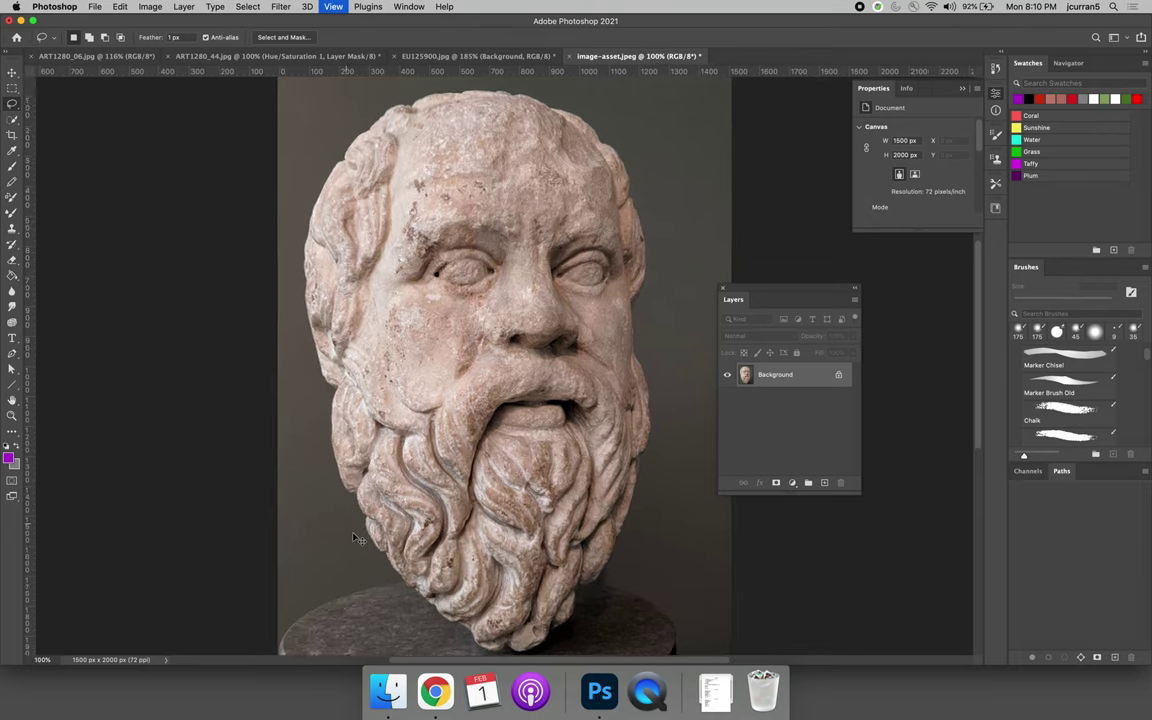
{"action": "key", "text": "super+equal"}
{"action": "key", "text": "super+equal"}
{"action": "left_click_drag", "start_coordinate": [380, 616], "coordinate": [384, 421]}
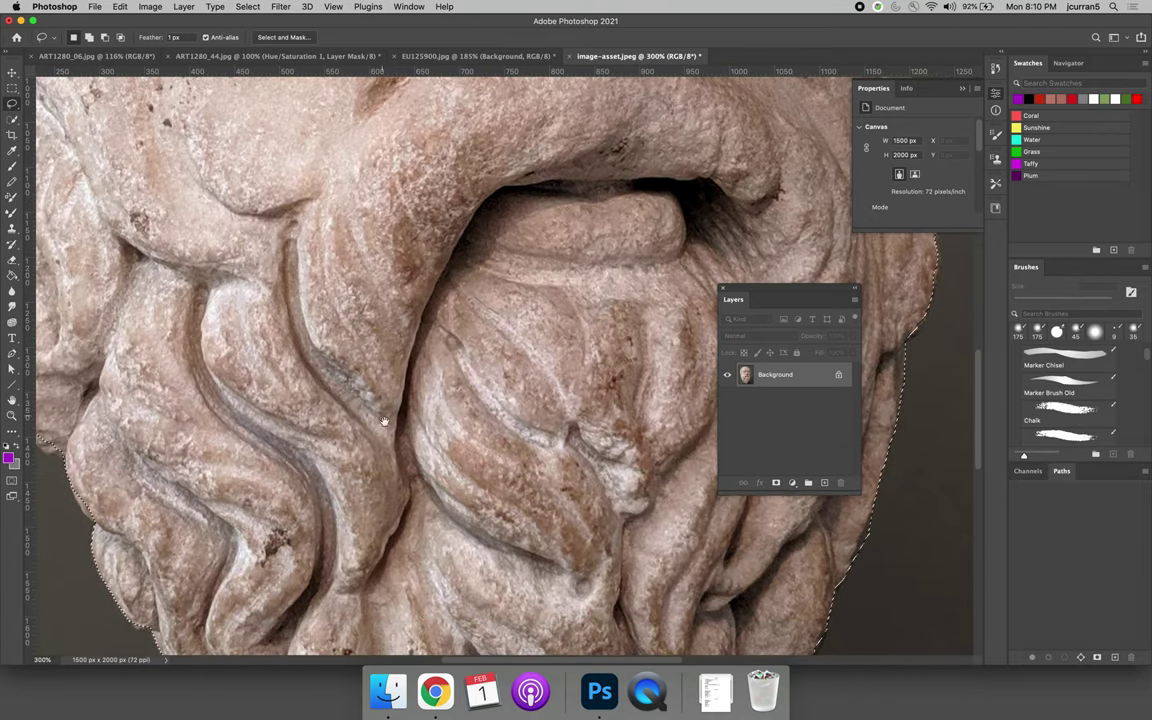
{"action": "scroll", "coordinate": [416, 371], "scroll_direction": "down", "scroll_amount": 10}
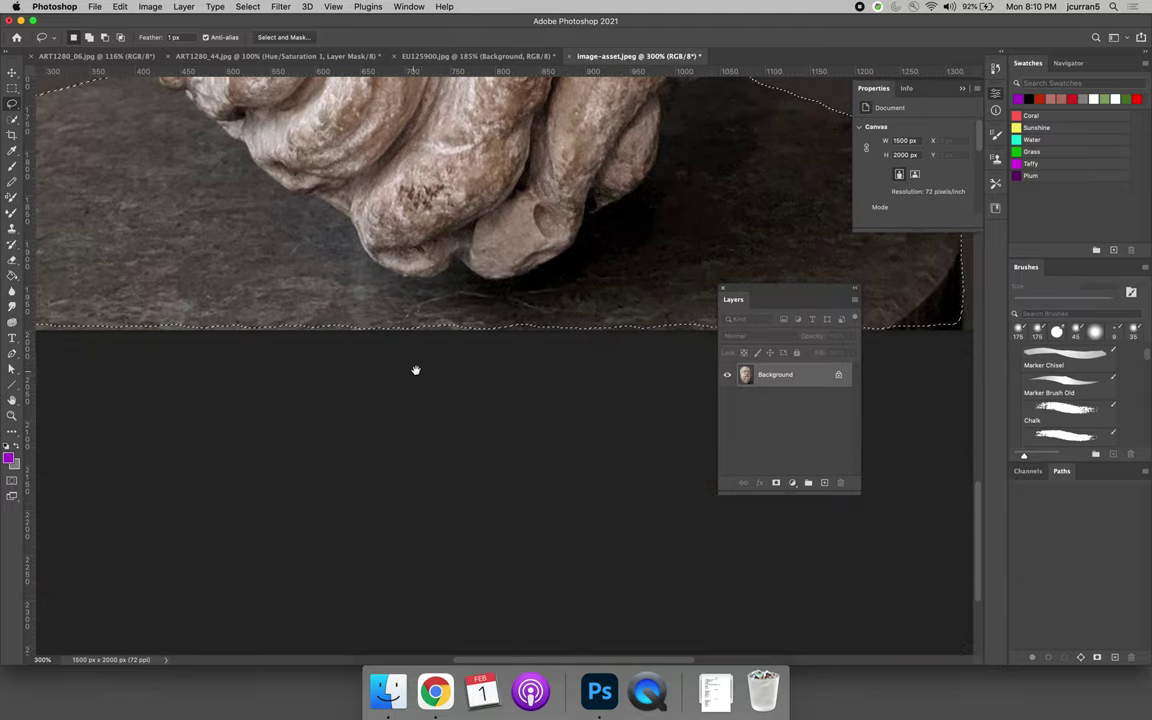
{"action": "key", "text": "super+d"}
{"action": "key", "text": "super+0"}
- Select the statue head and base with Select > Subject and move the Layers panel aside
{"action": "left_click", "coordinate": [245, 6]}
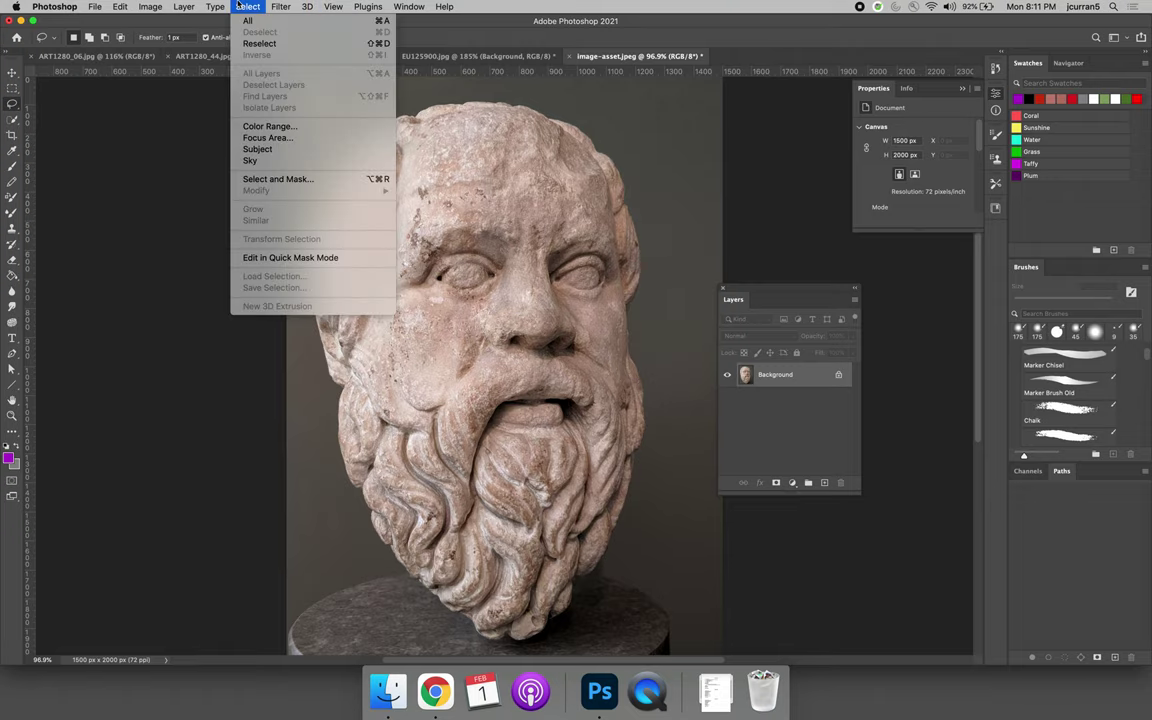
{"action": "left_click", "coordinate": [257, 149]}
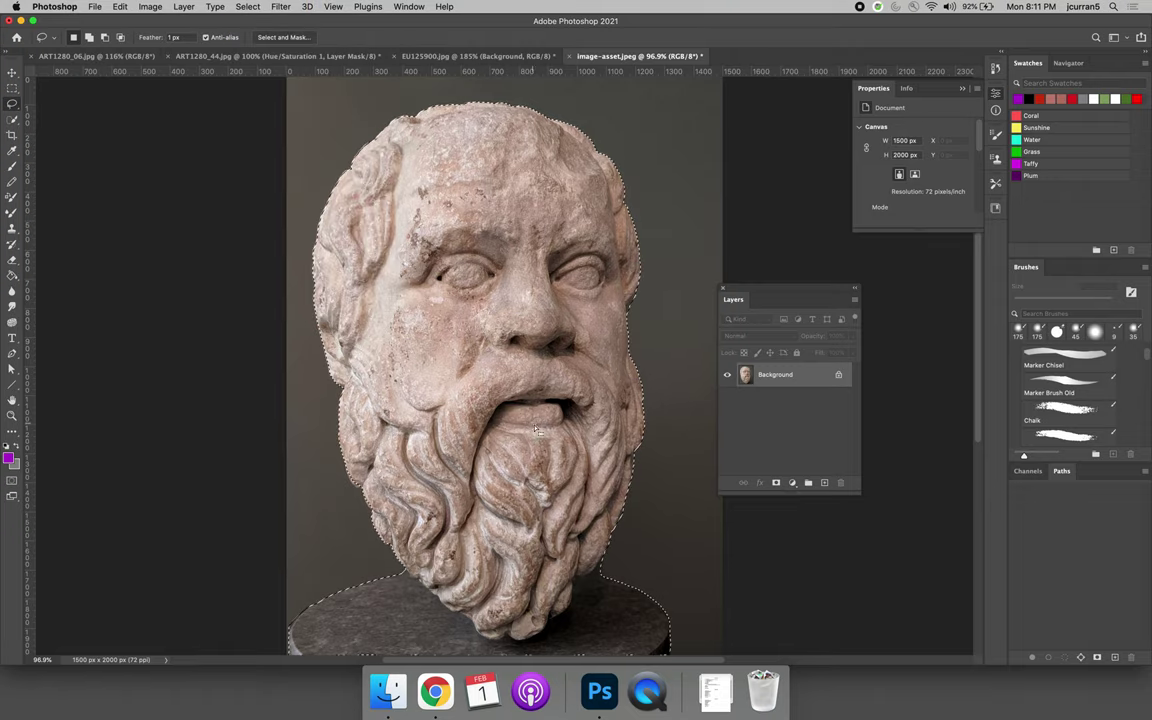
{"action": "scroll", "coordinate": [536, 430], "scroll_direction": "up", "scroll_amount": 10}
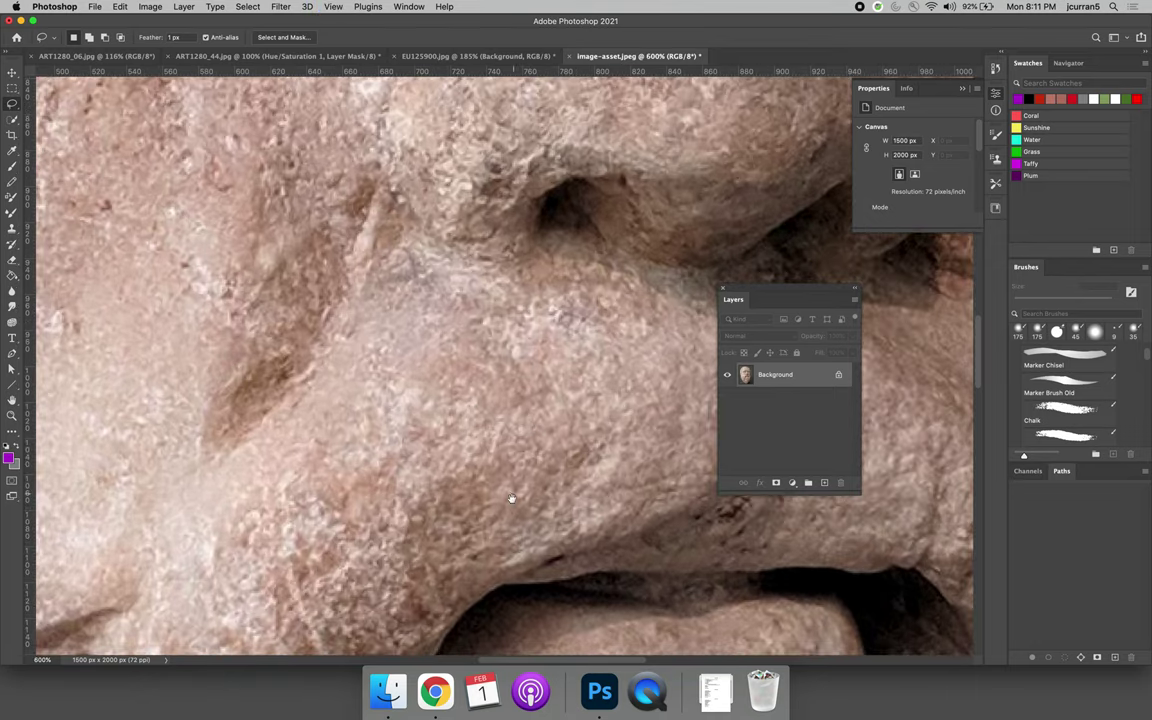
{"action": "scroll", "coordinate": [460, 375], "scroll_direction": "down", "scroll_amount": 15}
{"action": "scroll", "coordinate": [460, 375], "scroll_direction": "right", "scroll_amount": 8}
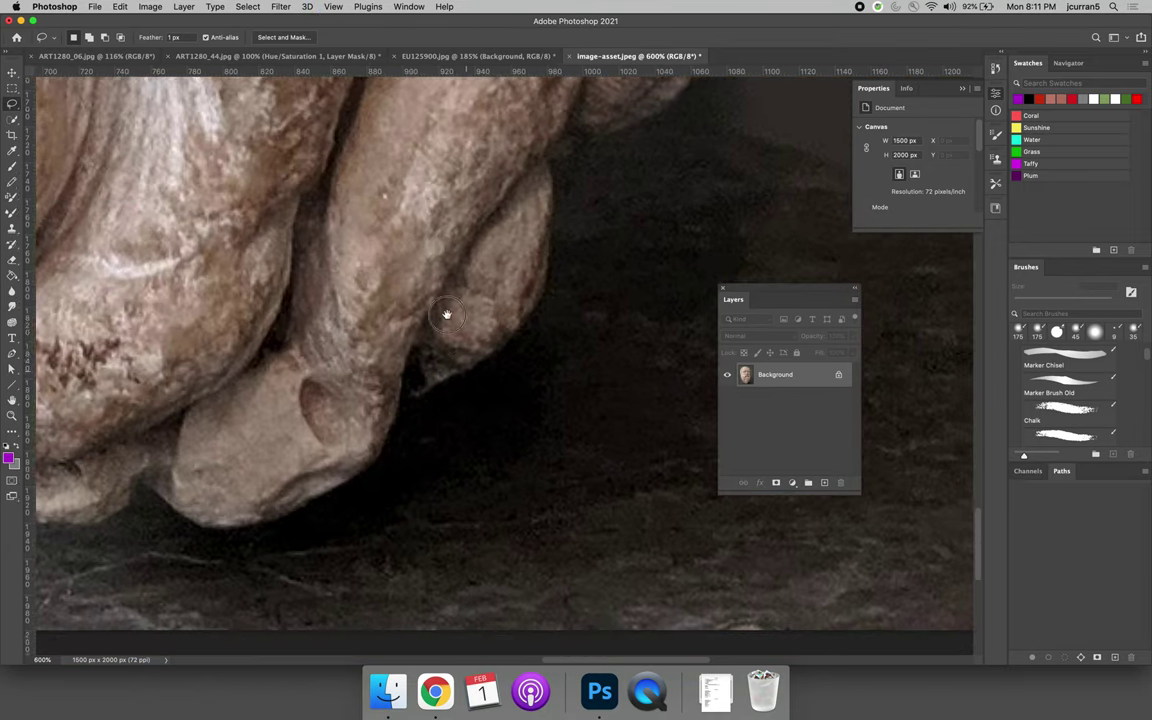
{"action": "scroll", "coordinate": [426, 253], "scroll_direction": "down", "scroll_amount": 5}
{"action": "scroll", "coordinate": [426, 253], "scroll_direction": "right", "scroll_amount": 10}
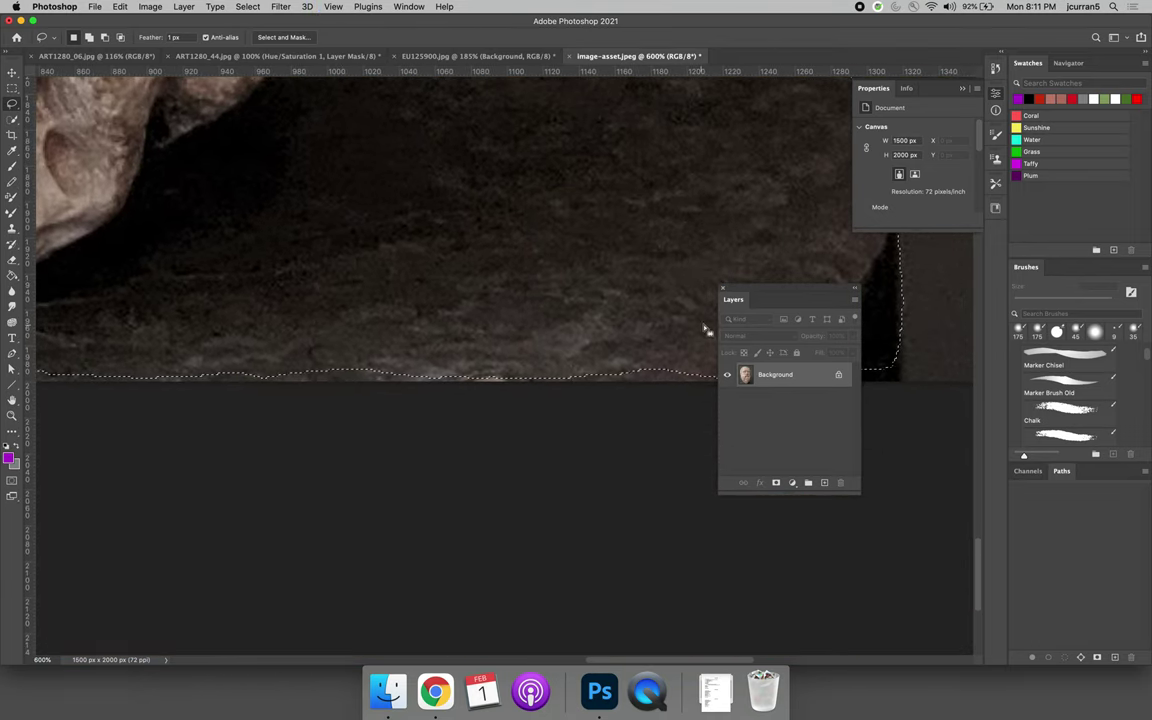
{"action": "left_click_drag", "start_coordinate": [780, 293], "coordinate": [426, 476]}
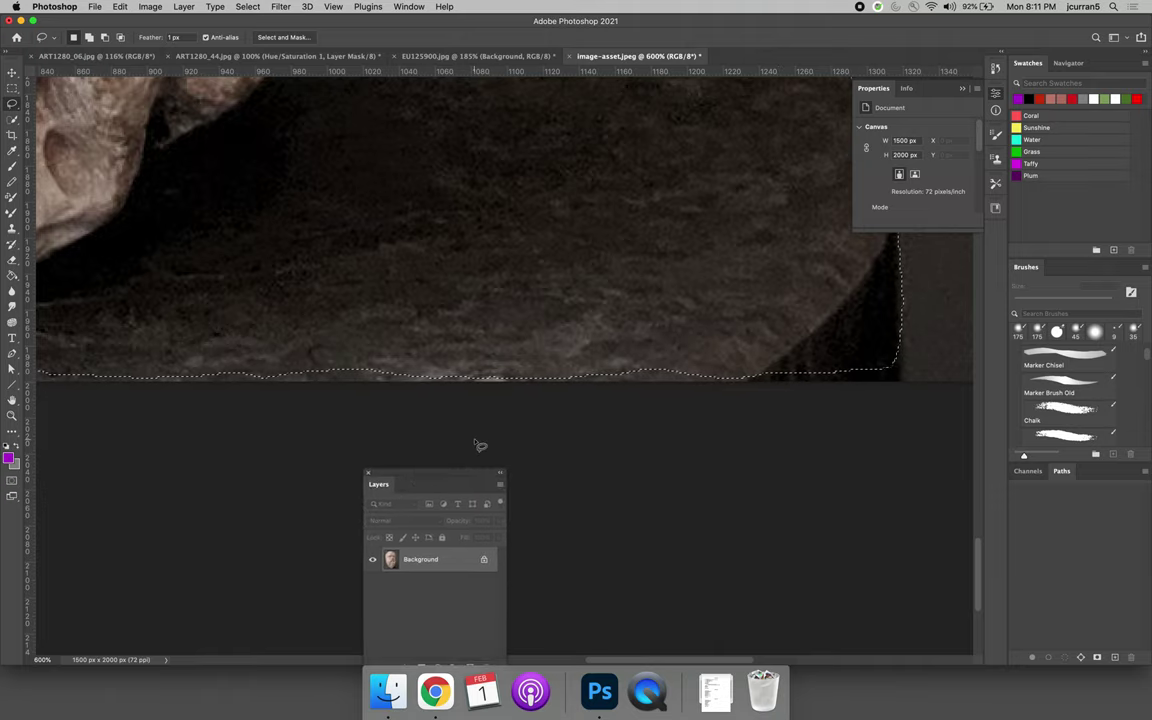
- Shift-lasso the strip along the base's bottom edge into the selection
{"action": "key", "text": "shift"}
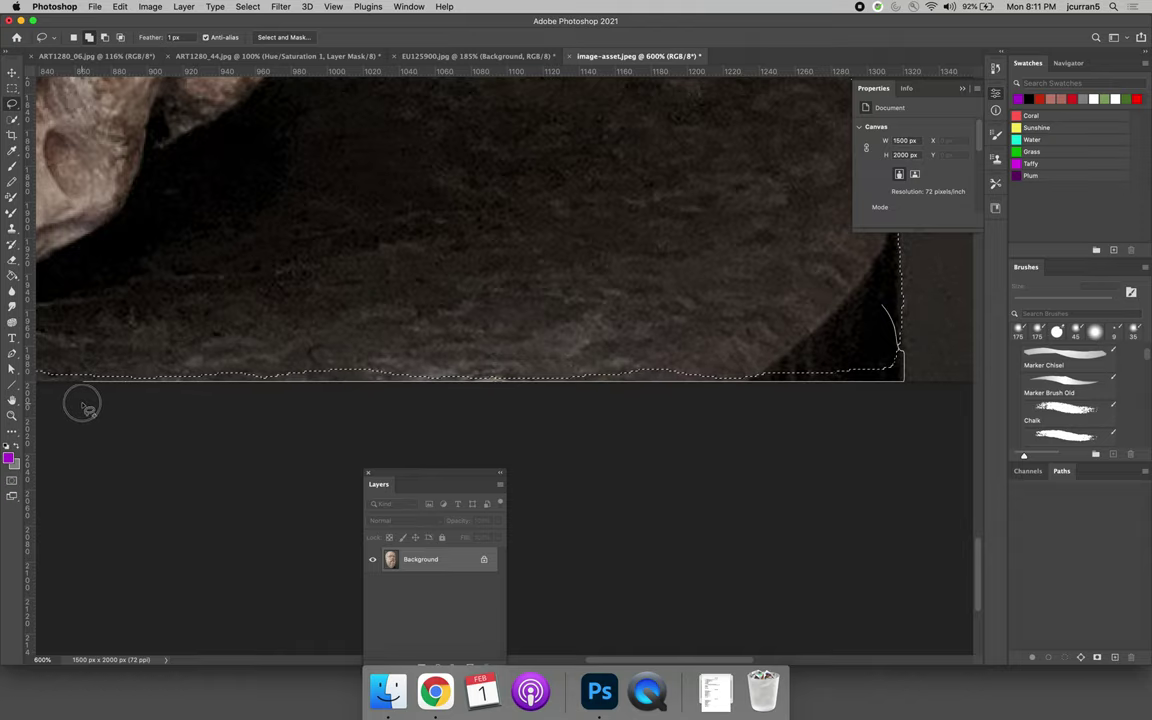
{"action": "mouse_move", "coordinate": [97, 378]}
{"action": "left_mouse_down"}
{"action": "mouse_move", "coordinate": [329, 265]}
{"action": "mouse_move", "coordinate": [792, 267]}
{"action": "mouse_move", "coordinate": [848, 285]}
{"action": "mouse_move", "coordinate": [882, 313]}
{"action": "left_mouse_up"}
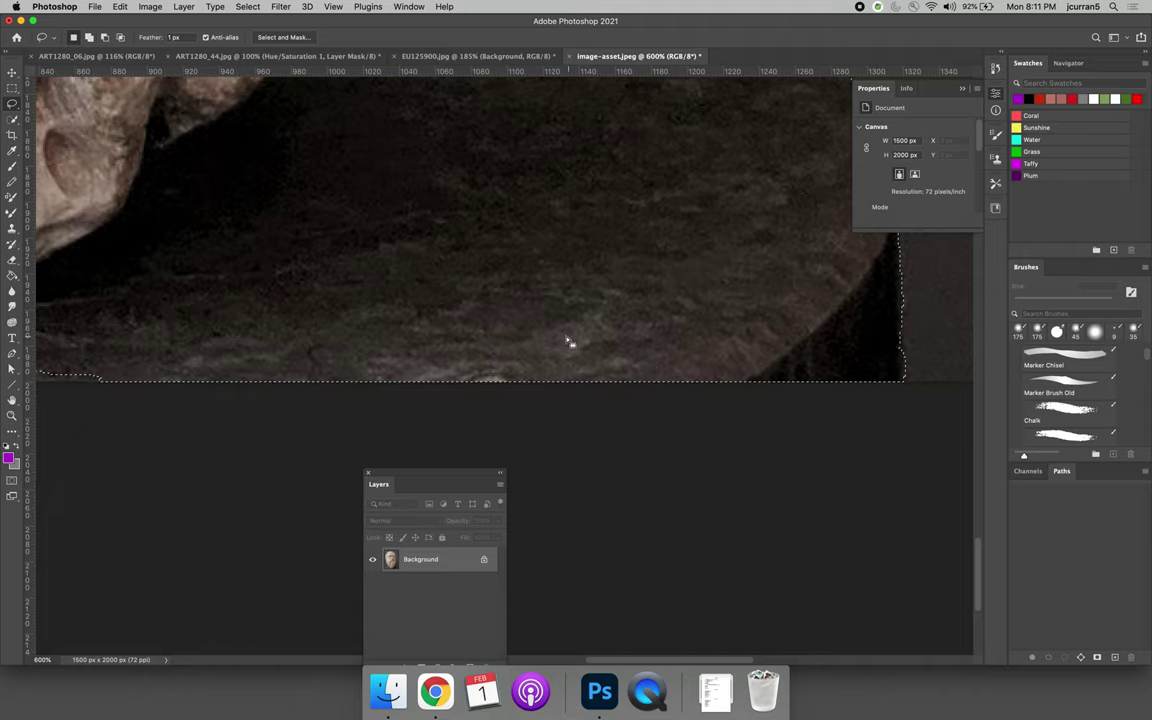
{"action": "scroll", "coordinate": [496, 311], "scroll_direction": "left", "scroll_amount": 10}
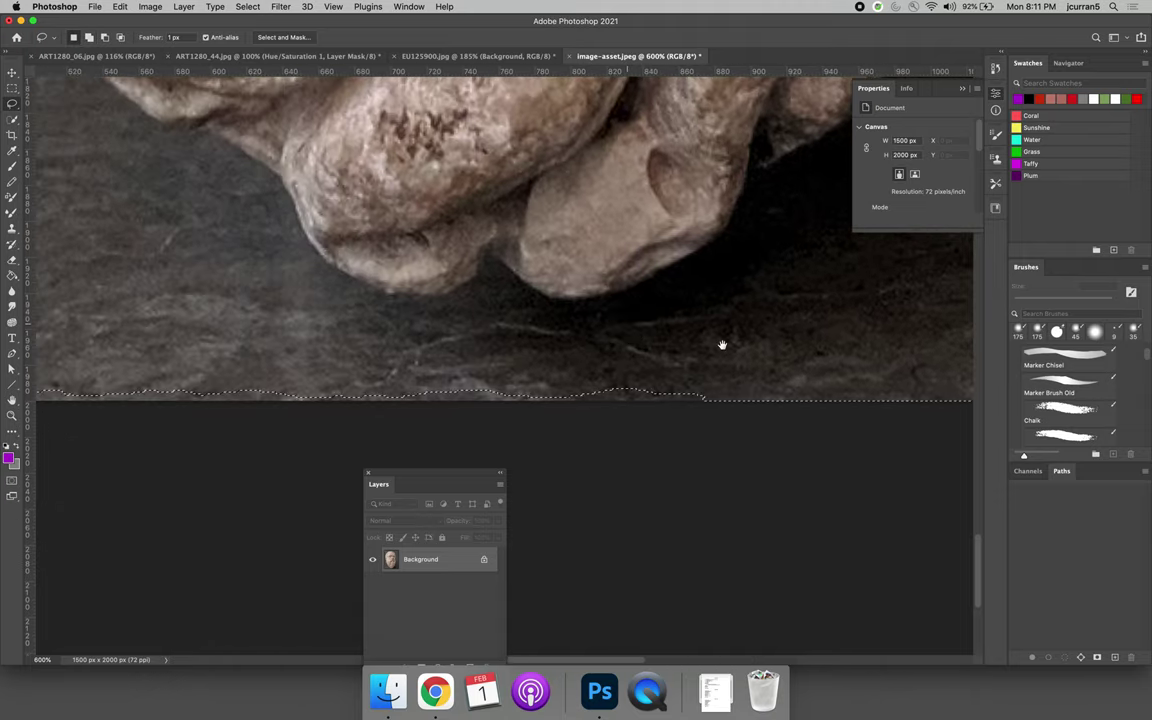
{"action": "key", "text": "shift"}
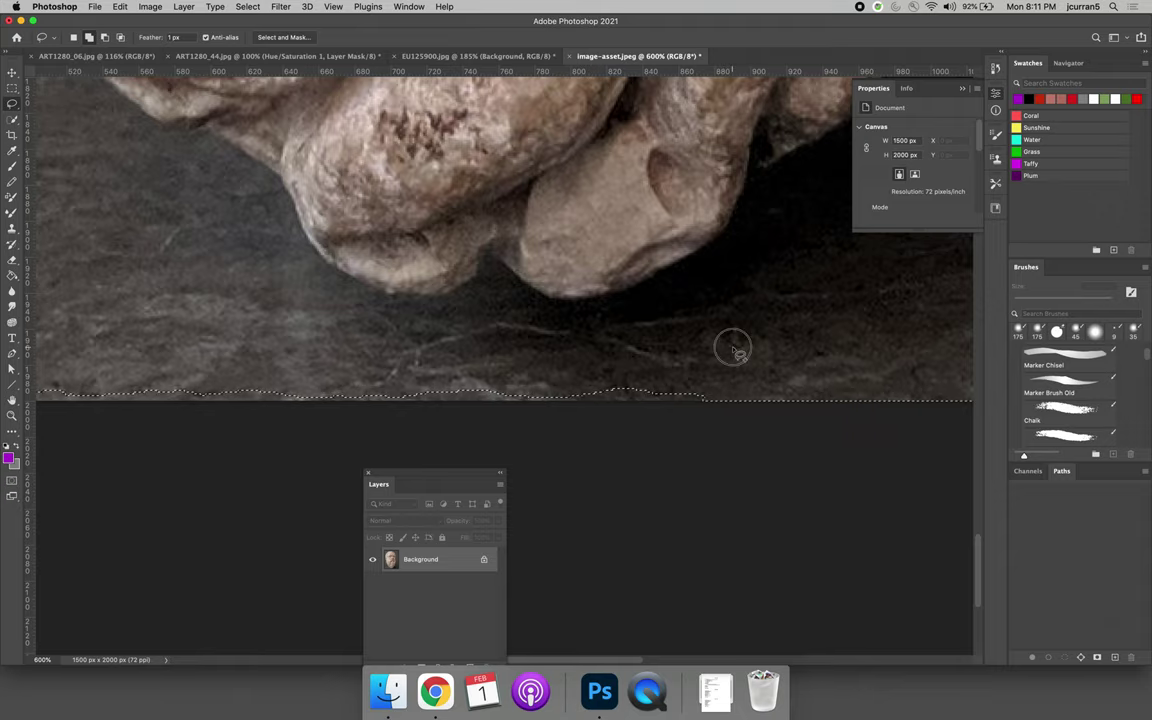
{"action": "mouse_move", "coordinate": [733, 349]}
{"action": "left_mouse_down"}
{"action": "mouse_move", "coordinate": [731, 399]}
{"action": "mouse_move", "coordinate": [713, 423]}
{"action": "mouse_move", "coordinate": [48, 459]}
{"action": "mouse_move", "coordinate": [14, 475]}
{"action": "mouse_move", "coordinate": [10, 466]}
{"action": "mouse_move", "coordinate": [38, 394]}
{"action": "mouse_move", "coordinate": [130, 357]}
{"action": "mouse_move", "coordinate": [442, 320]}
{"action": "mouse_move", "coordinate": [622, 360]}
{"action": "mouse_move", "coordinate": [730, 347]}
{"action": "left_mouse_up"}
{"action": "scroll", "coordinate": [398, 362], "scroll_direction": "left", "scroll_amount": 10}
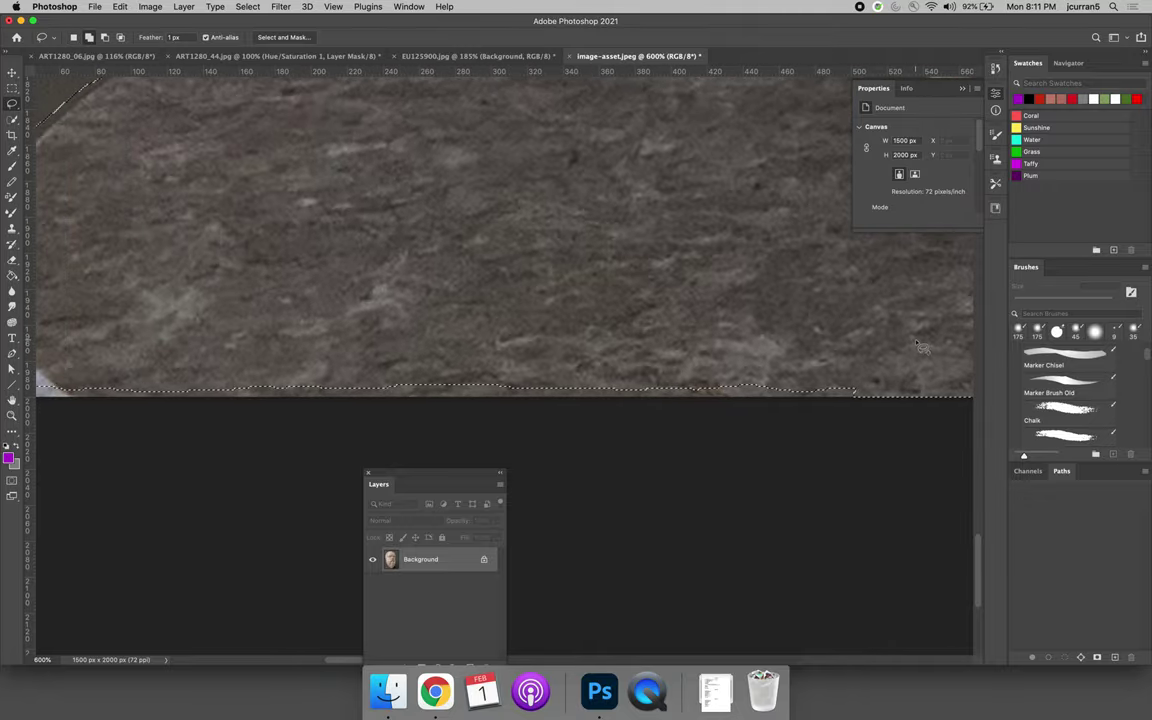
- Add the area below the base and its bottom-left corner to the selection
{"action": "left_click", "coordinate": [900, 365], "text": "shift"}
{"action": "mouse_move", "coordinate": [900, 367]}
{"action": "left_mouse_down"}
{"action": "mouse_move", "coordinate": [653, 460]}
{"action": "mouse_move", "coordinate": [267, 486]}
{"action": "mouse_move", "coordinate": [105, 434]}
{"action": "mouse_move", "coordinate": [290, 288]}
{"action": "mouse_move", "coordinate": [788, 300]}
{"action": "mouse_move", "coordinate": [776, 285]}
{"action": "left_mouse_up"}
{"action": "left_click_drag", "start_coordinate": [514, 347], "coordinate": [797, 339]}
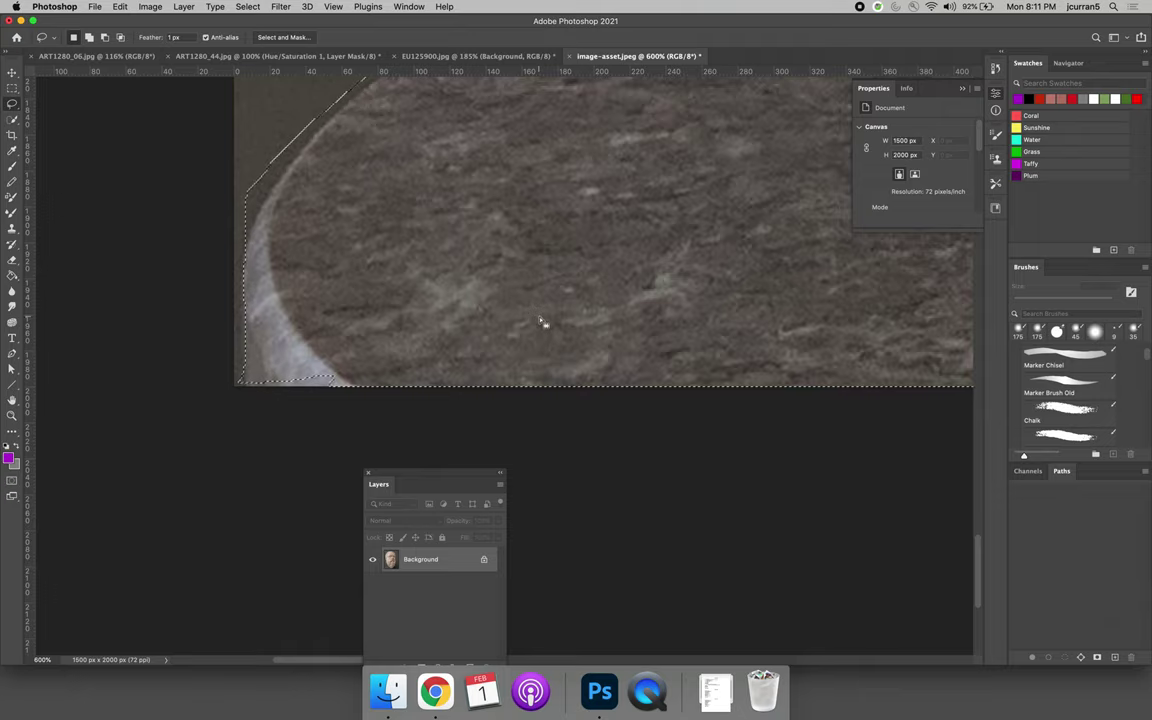
{"action": "key", "text": "shift"}
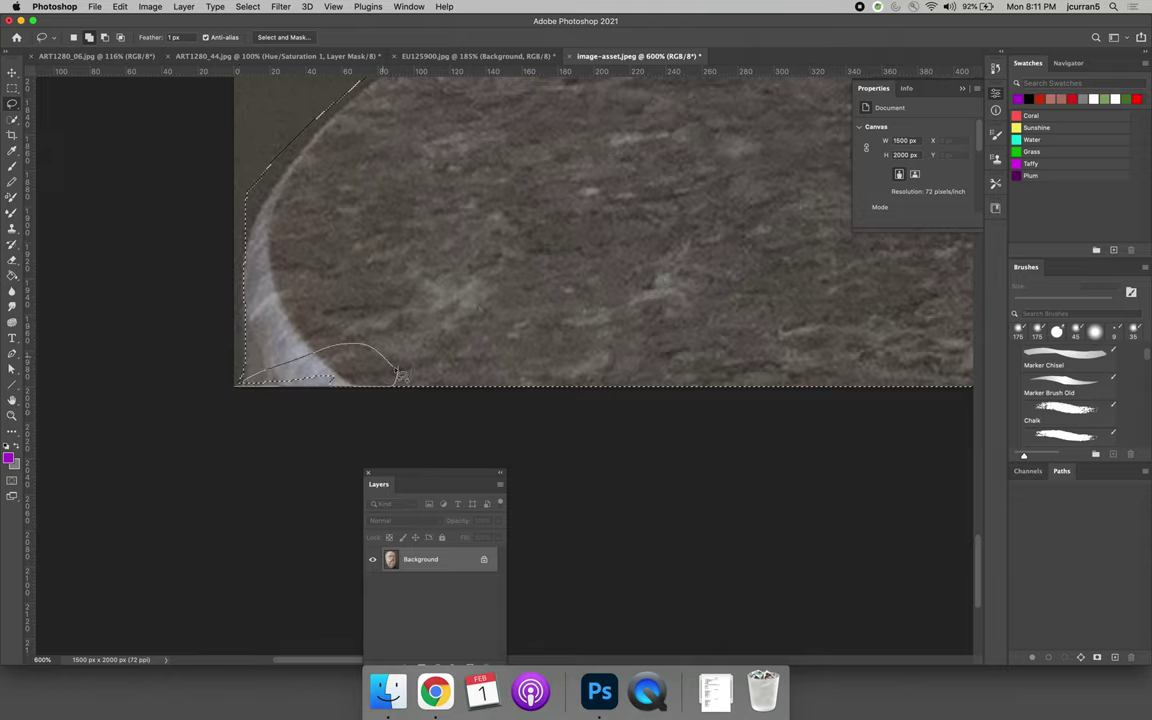
{"action": "left_click_drag", "start_coordinate": [400, 374], "coordinate": [399, 375]}
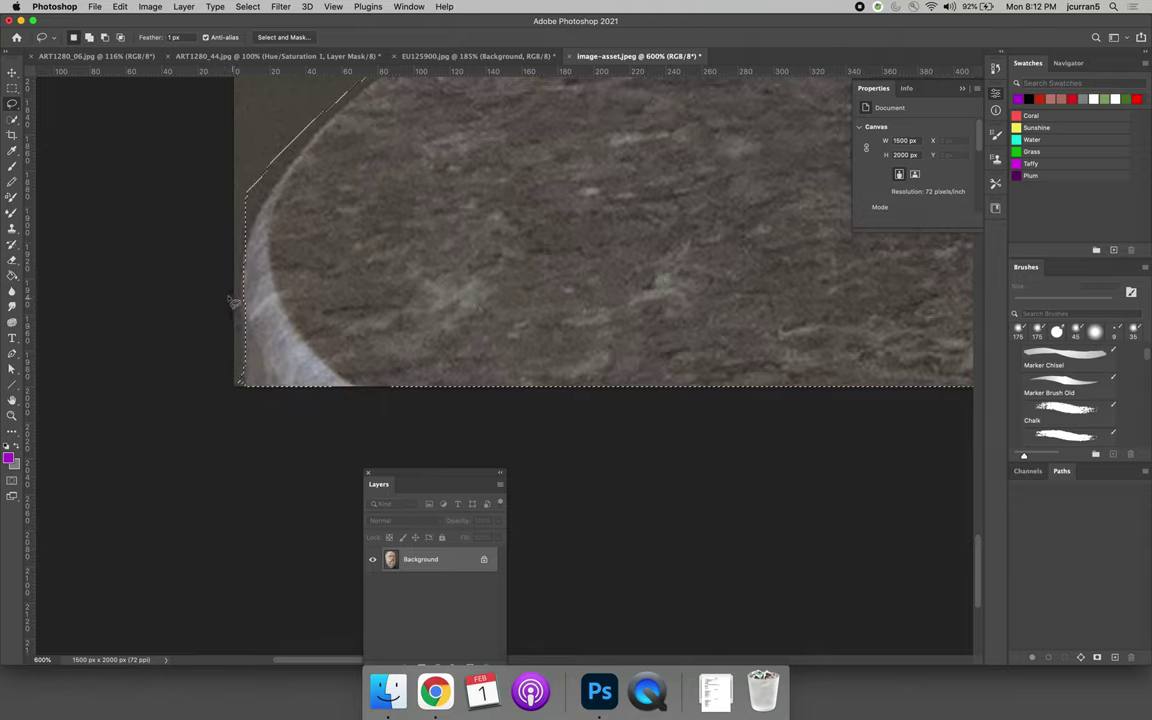
{"action": "key", "text": "alt"}
- Trim the background sliver from the selection along the base's upper-left curve, then fit the image on screen
{"action": "left_click_drag", "start_coordinate": [228, 345], "coordinate": [237, 347]}
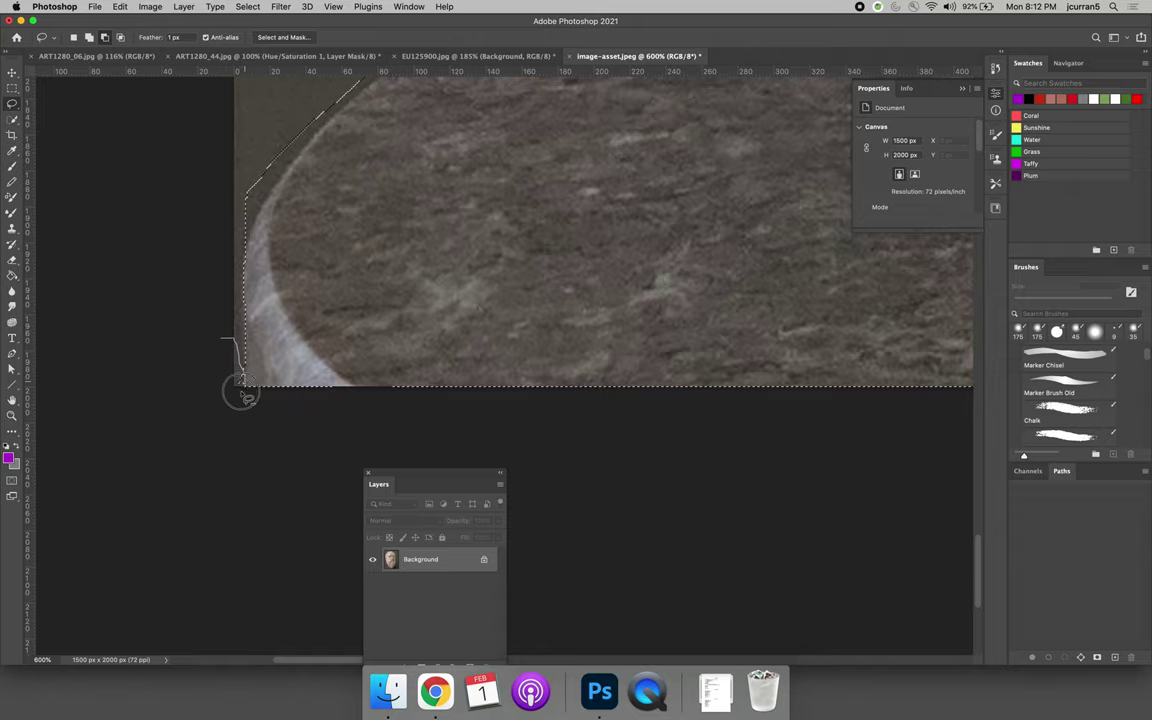
{"action": "left_click_drag", "start_coordinate": [240, 393], "coordinate": [224, 347]}
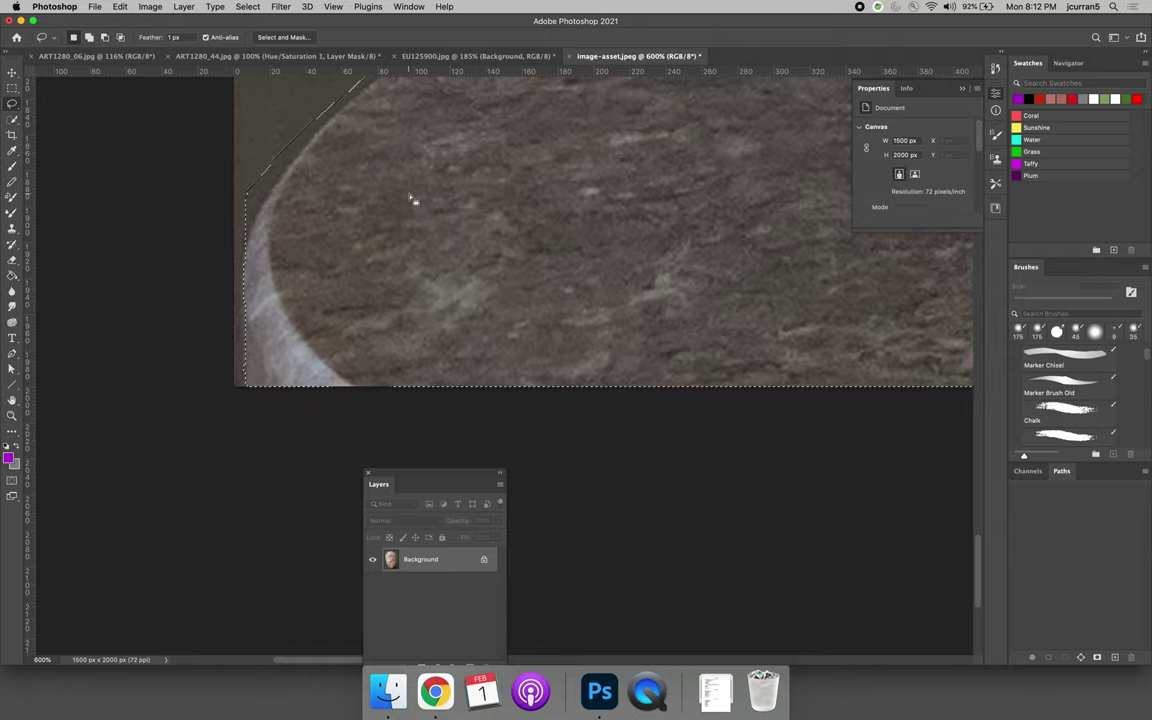
{"action": "left_click_drag", "start_coordinate": [406, 190], "coordinate": [417, 363]}
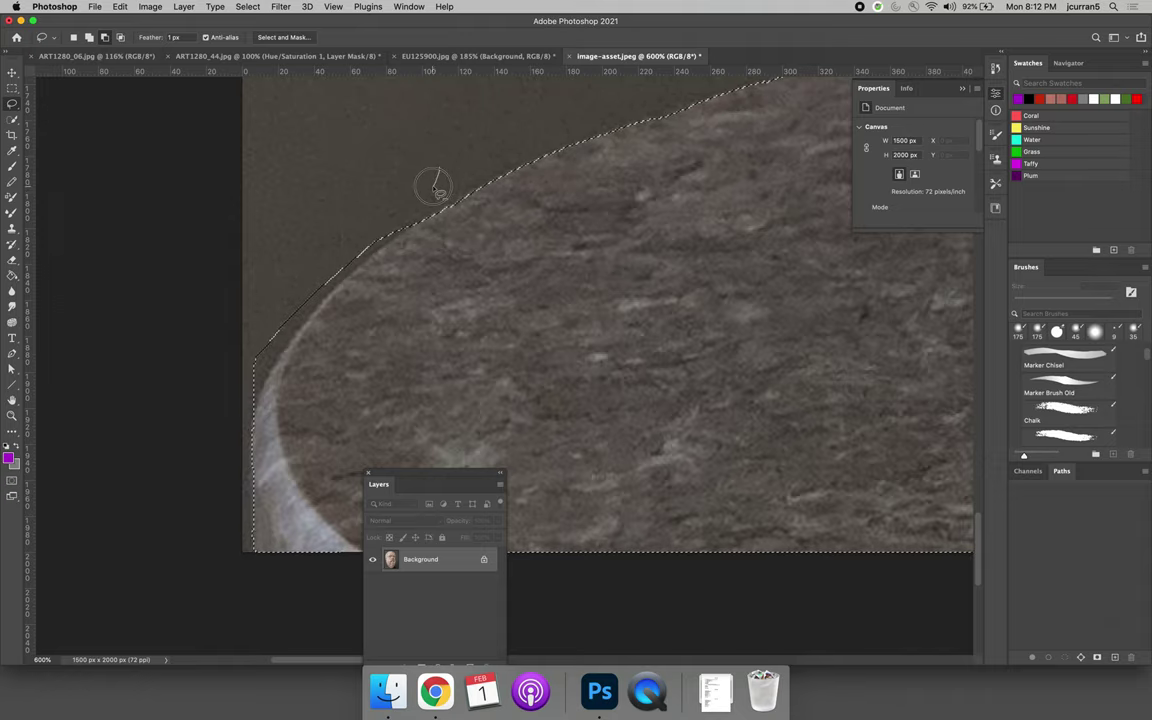
{"action": "mouse_move", "coordinate": [438, 170]}
{"action": "left_mouse_down"}
{"action": "mouse_move", "coordinate": [400, 240]}
{"action": "mouse_move", "coordinate": [377, 256]}
{"action": "left_mouse_up"}
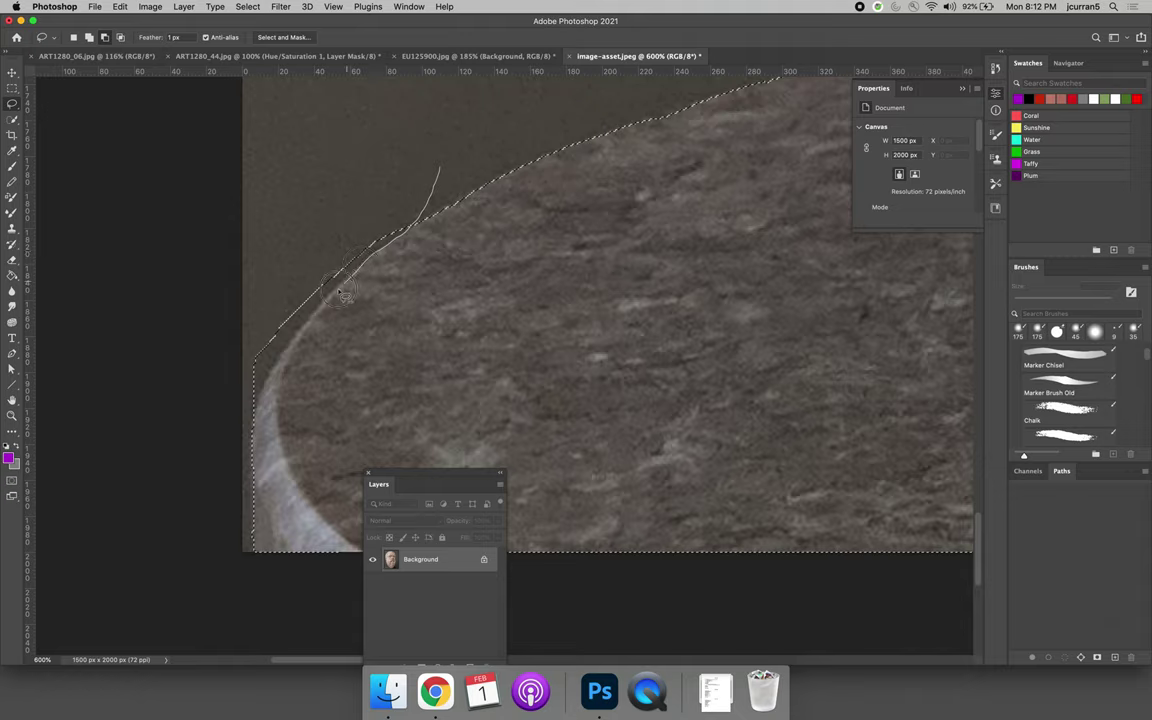
{"action": "mouse_move", "coordinate": [325, 308]}
{"action": "left_mouse_down"}
{"action": "mouse_move", "coordinate": [257, 352]}
{"action": "mouse_move", "coordinate": [244, 404]}
{"action": "mouse_move", "coordinate": [270, 287]}
{"action": "mouse_move", "coordinate": [395, 180]}
{"action": "mouse_move", "coordinate": [415, 177]}
{"action": "left_mouse_up"}
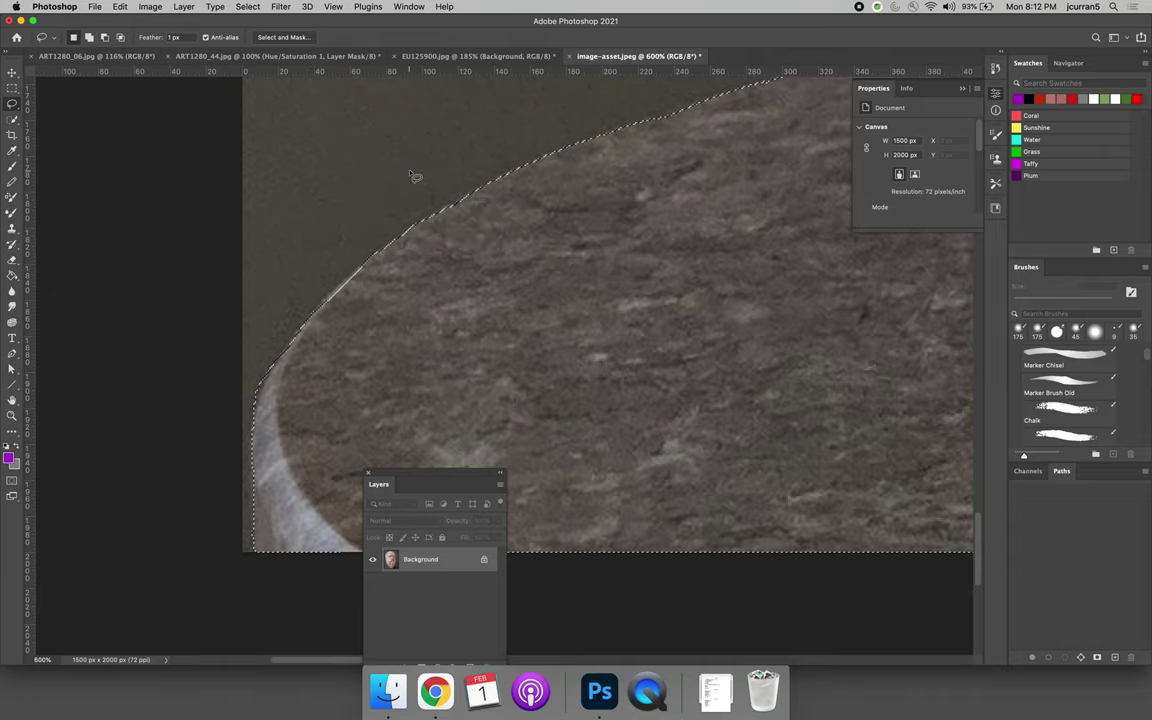
{"action": "key", "text": "super+0"}
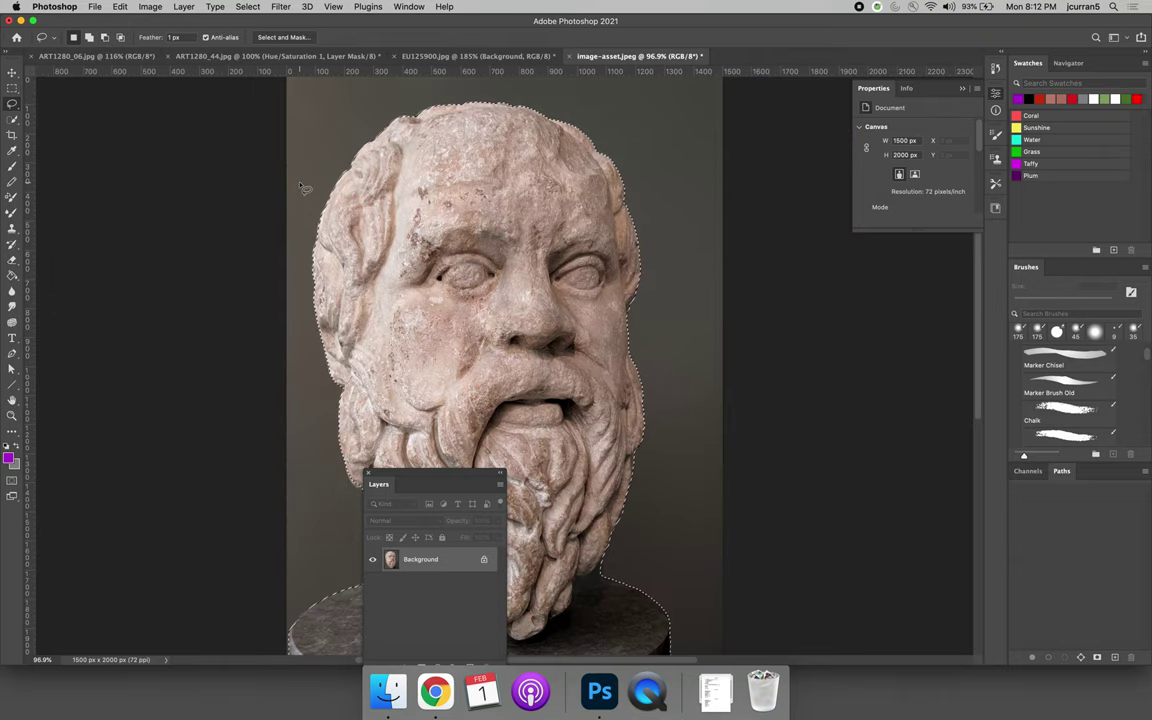
- Move the Layers panel aside and add a layer mask from the selection to hide the grey backdrop
{"action": "left_click_drag", "start_coordinate": [430, 476], "coordinate": [212, 295]}
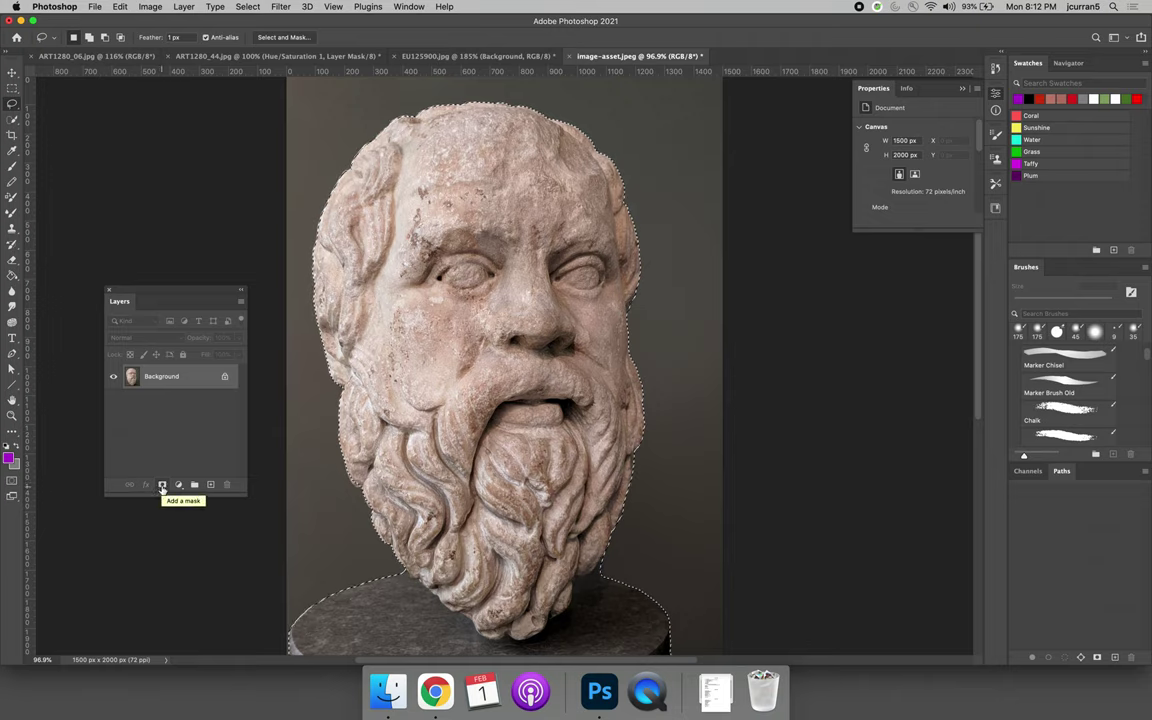
{"action": "left_click", "coordinate": [162, 486]}
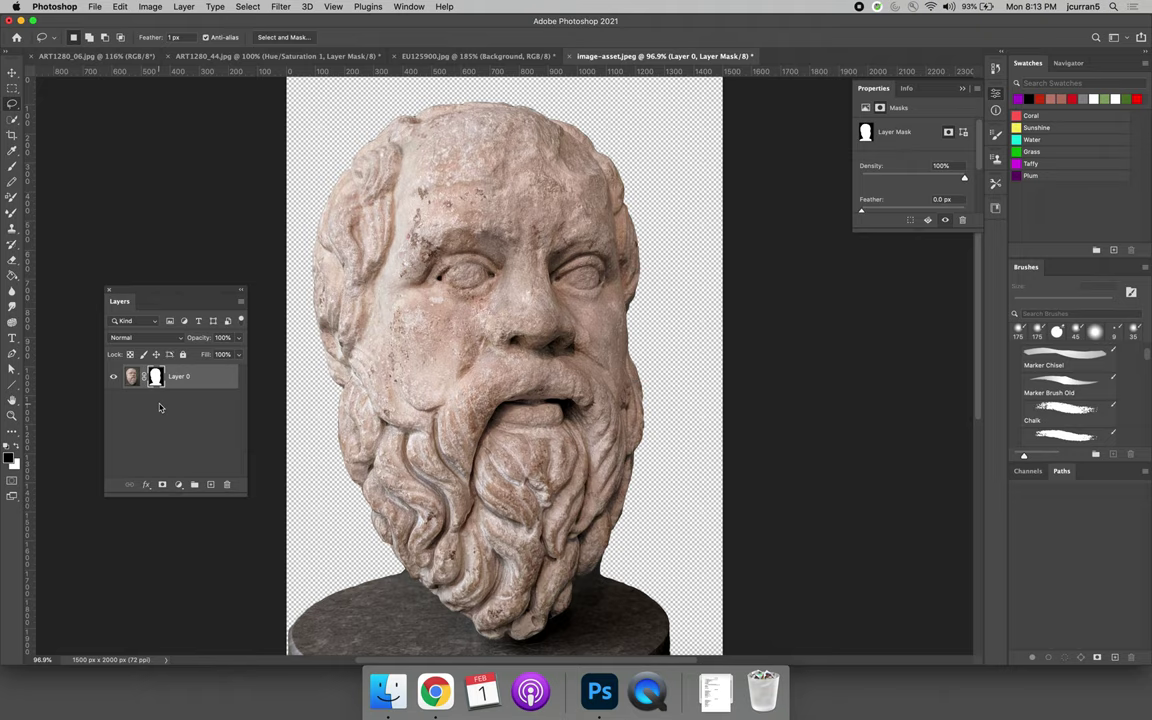
- Add a green-to-yellow Gradient Fill layer from the Greens presets, try moving it below Layer 0, then undo
{"action": "left_click", "coordinate": [131, 376]}
{"action": "left_click", "coordinate": [180, 486]}
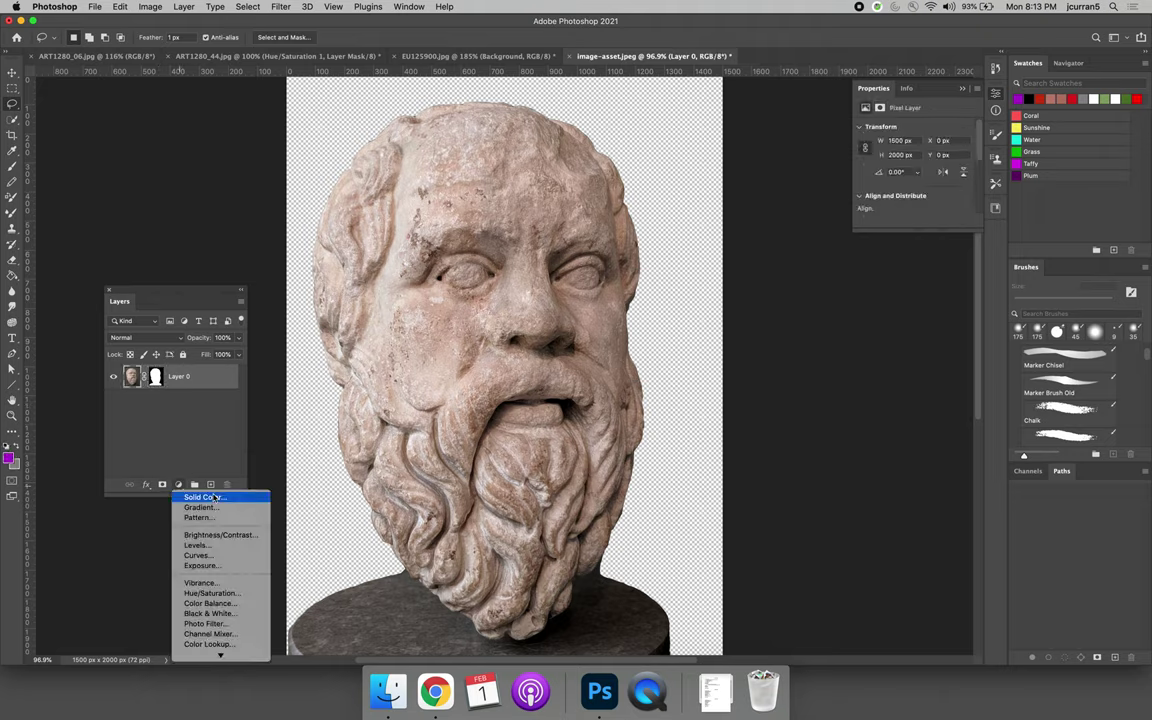
{"action": "left_click", "coordinate": [205, 505]}
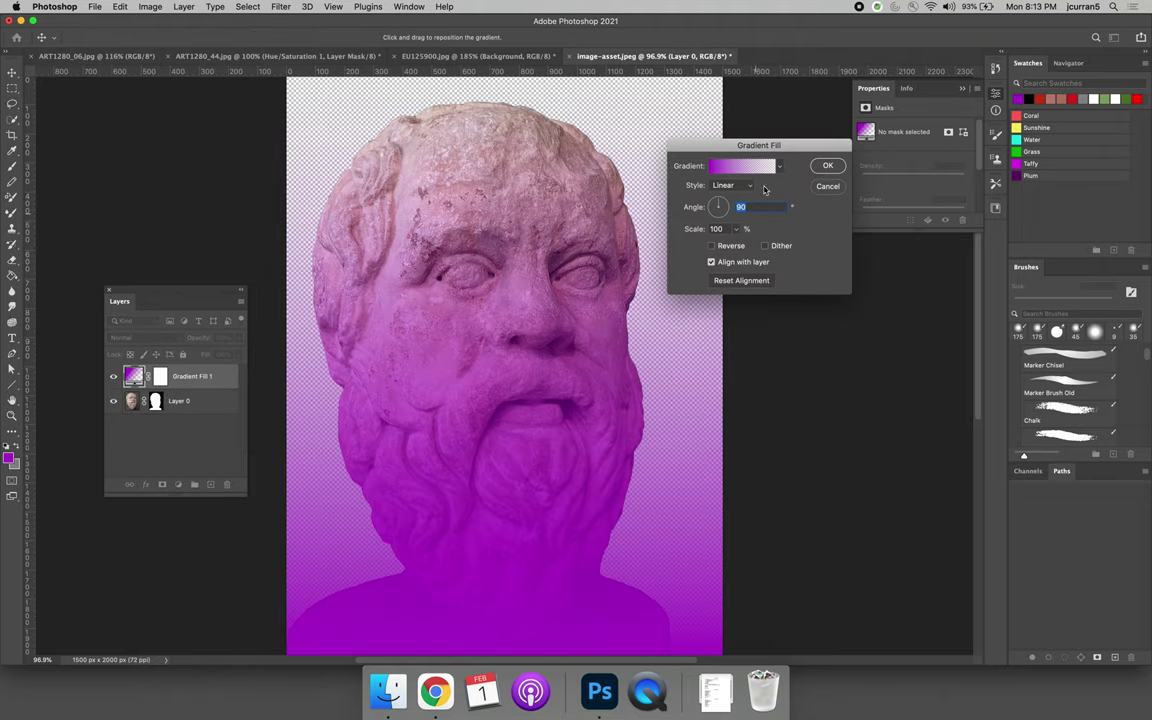
{"action": "left_click", "coordinate": [779, 166]}
{"action": "scroll", "coordinate": [687, 230], "scroll_direction": "down", "scroll_amount": 5}
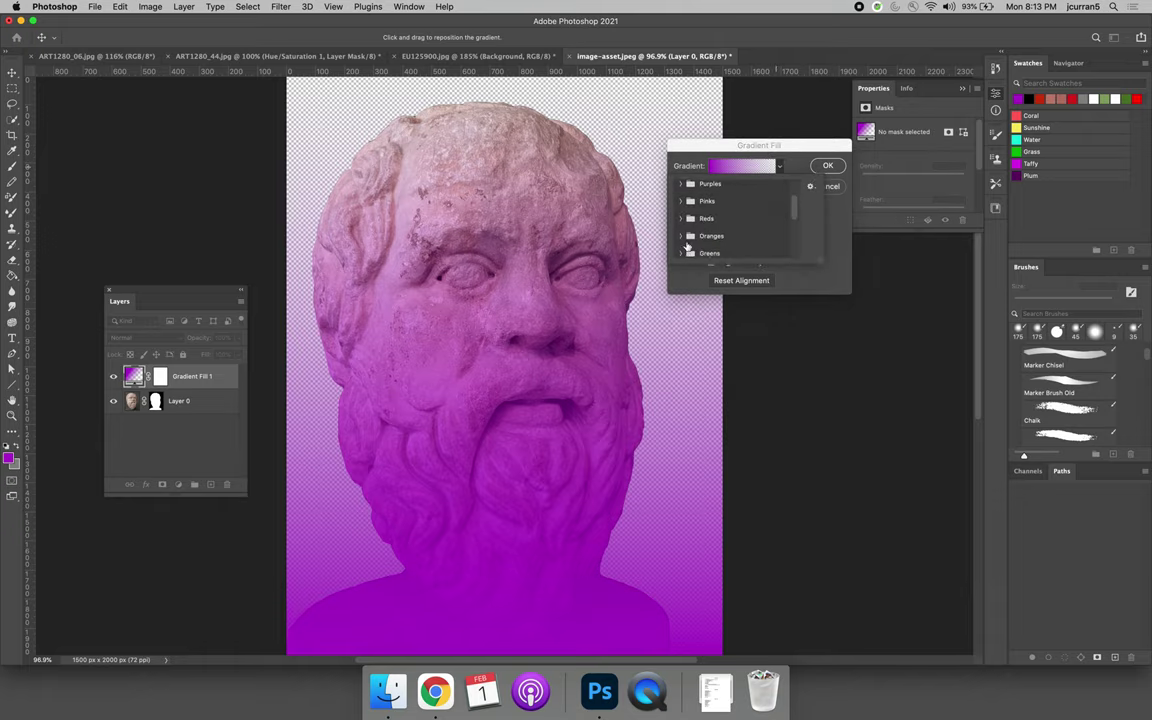
{"action": "left_click", "coordinate": [684, 200]}
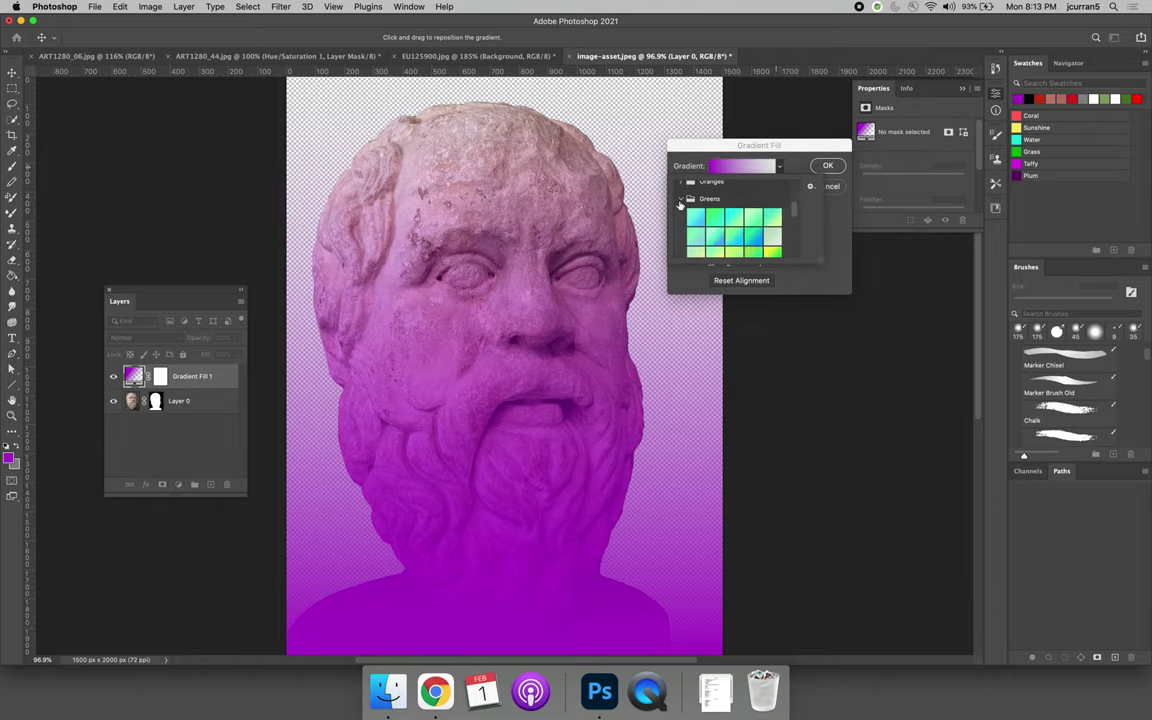
{"action": "left_click", "coordinate": [694, 219]}
{"action": "left_click", "coordinate": [829, 168]}
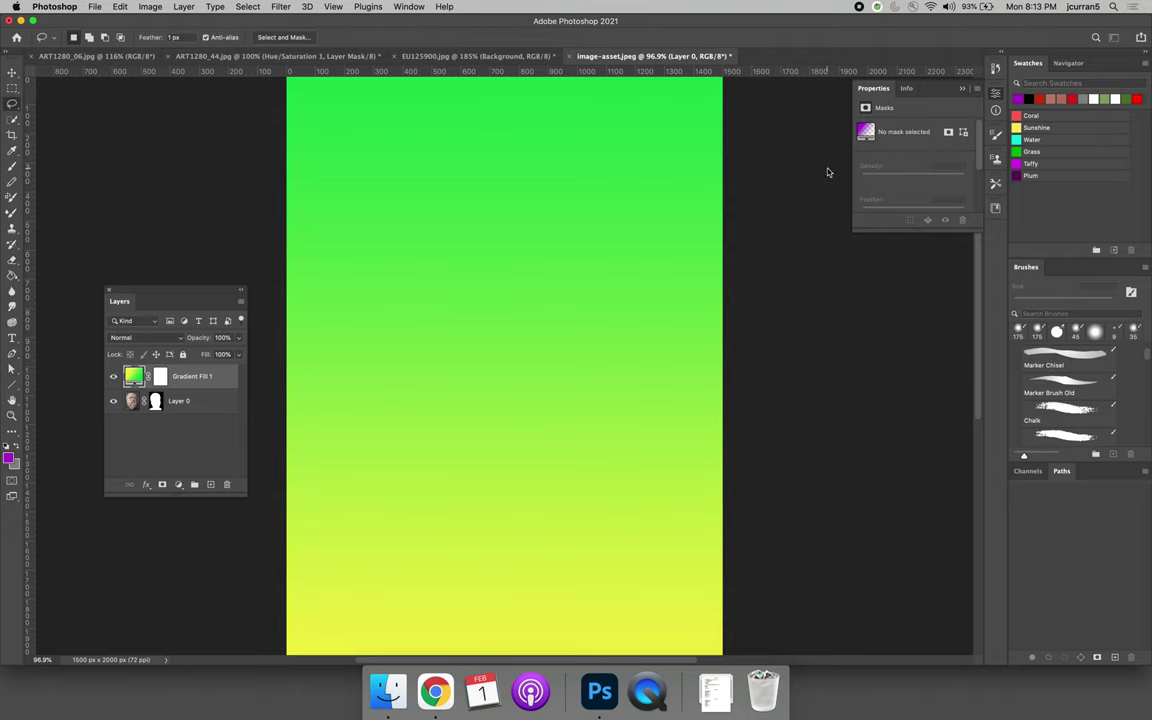
{"action": "left_click_drag", "start_coordinate": [213, 379], "coordinate": [211, 412]}
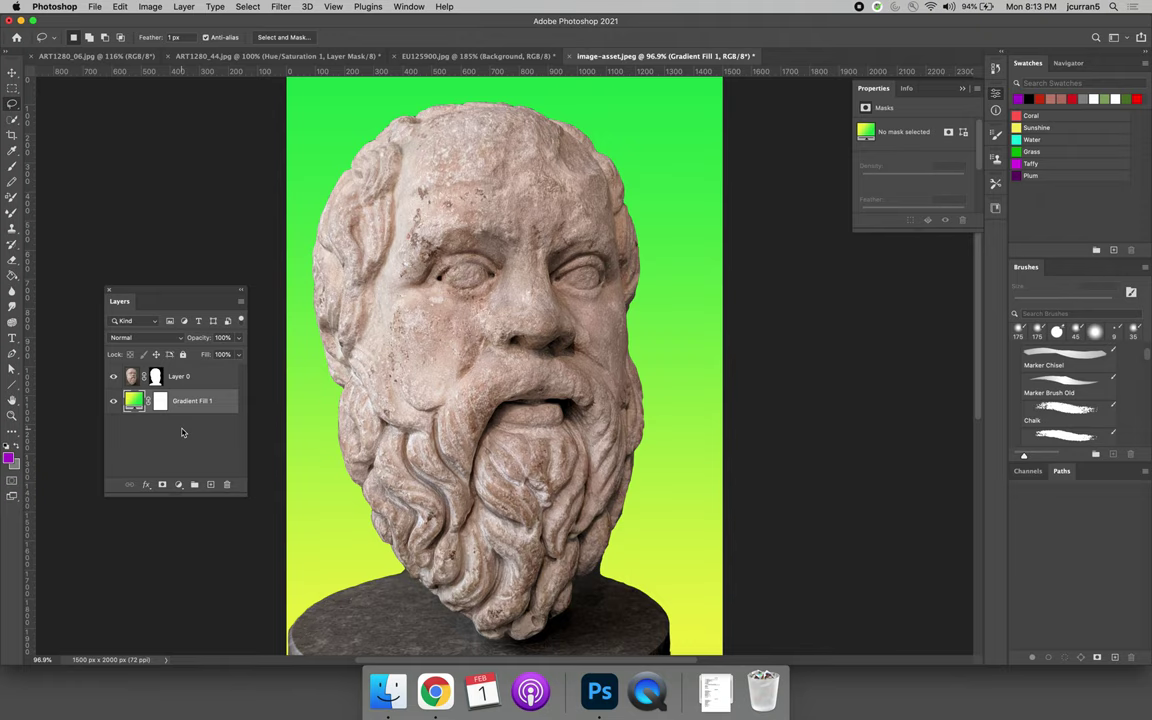
{"action": "key", "text": "super+z"}
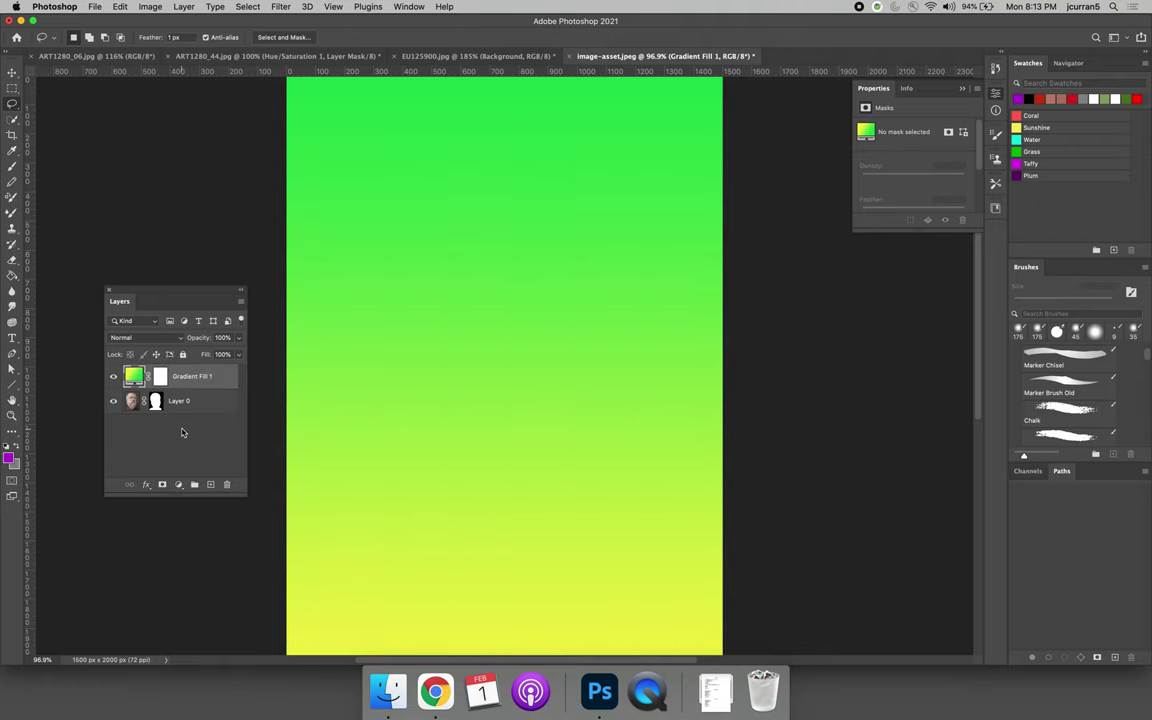
- Undo back to the selection and contract it by 2 pixels
{"action": "key", "text": "super+z"}
{"action": "key", "text": "super+z"}
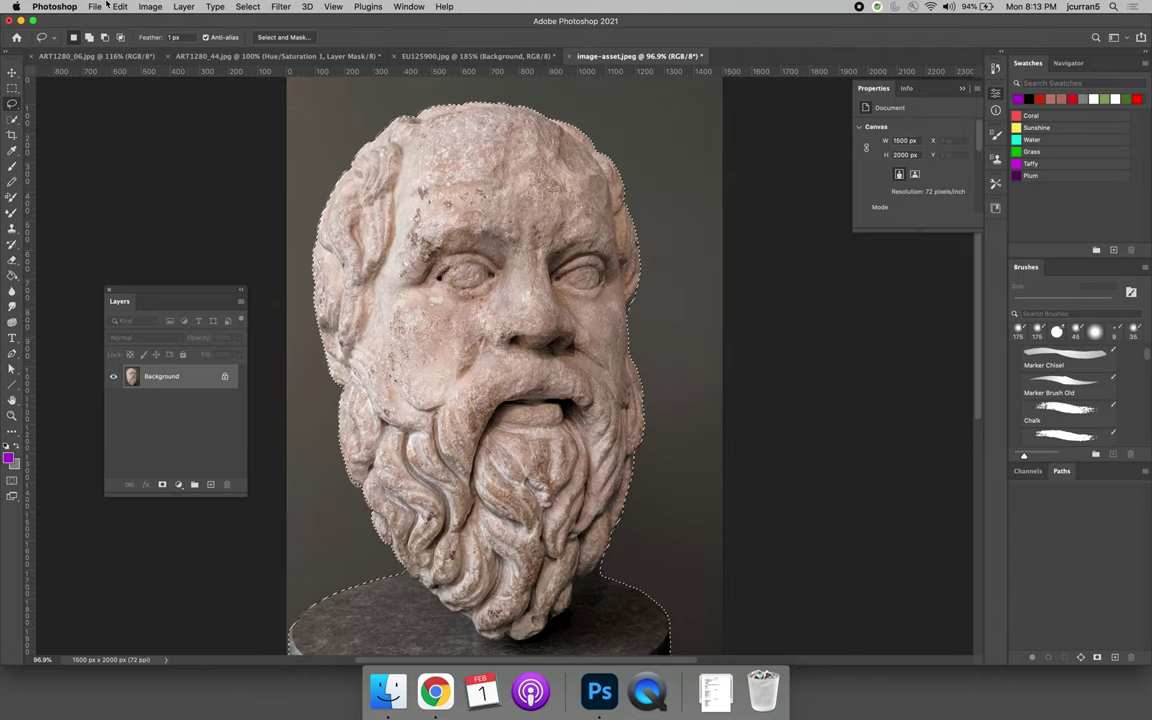
{"action": "left_click", "coordinate": [247, 7]}
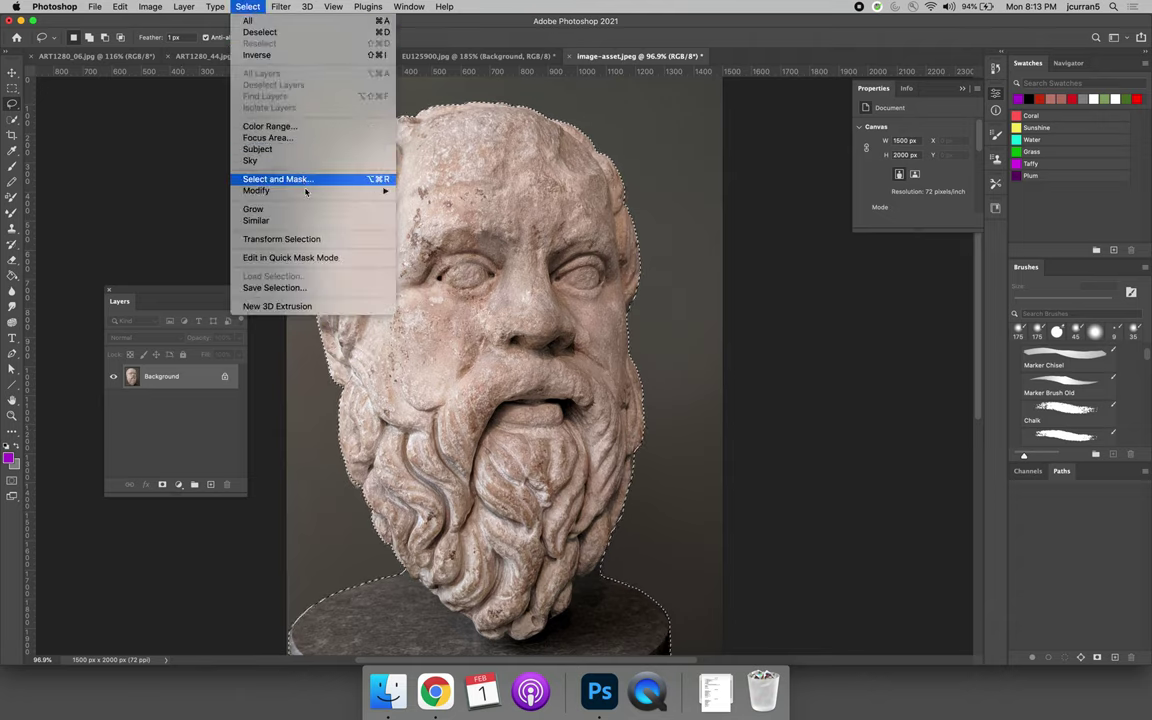
{"action": "mouse_move", "coordinate": [330, 190]}
{"action": "left_click", "coordinate": [437, 226]}
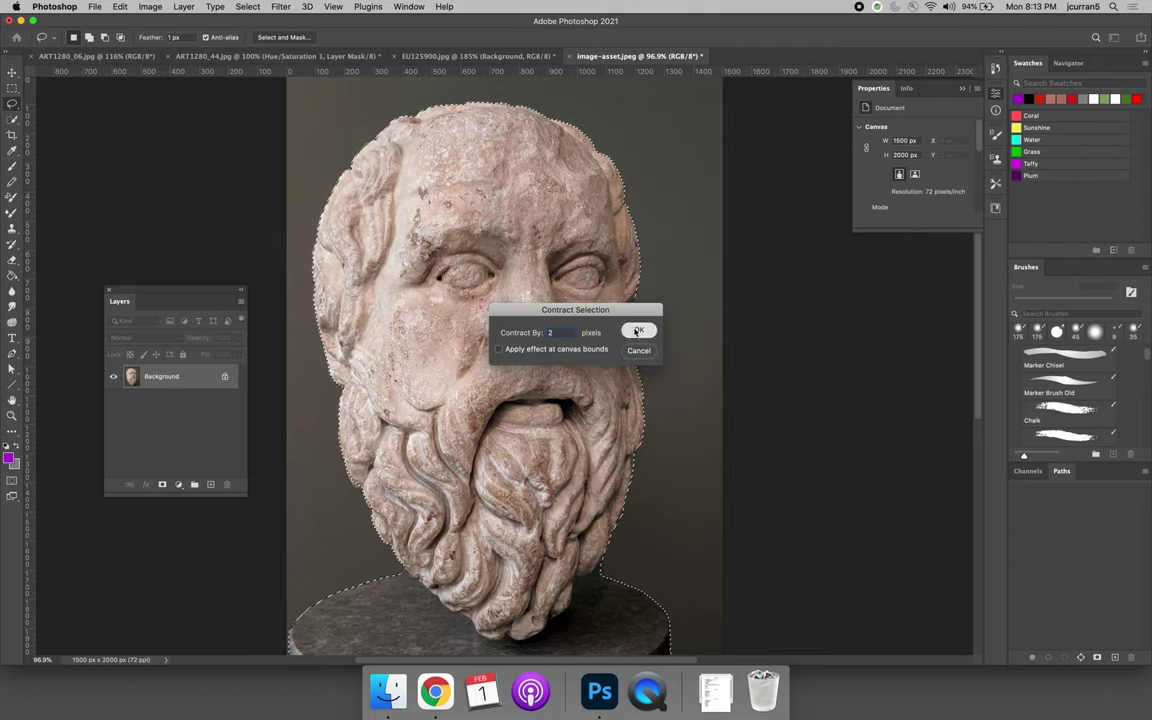
{"action": "left_click", "coordinate": [637, 331]}
- Feather the selection by 2 pixels and add a layer mask from it
{"action": "left_click", "coordinate": [242, 8]}
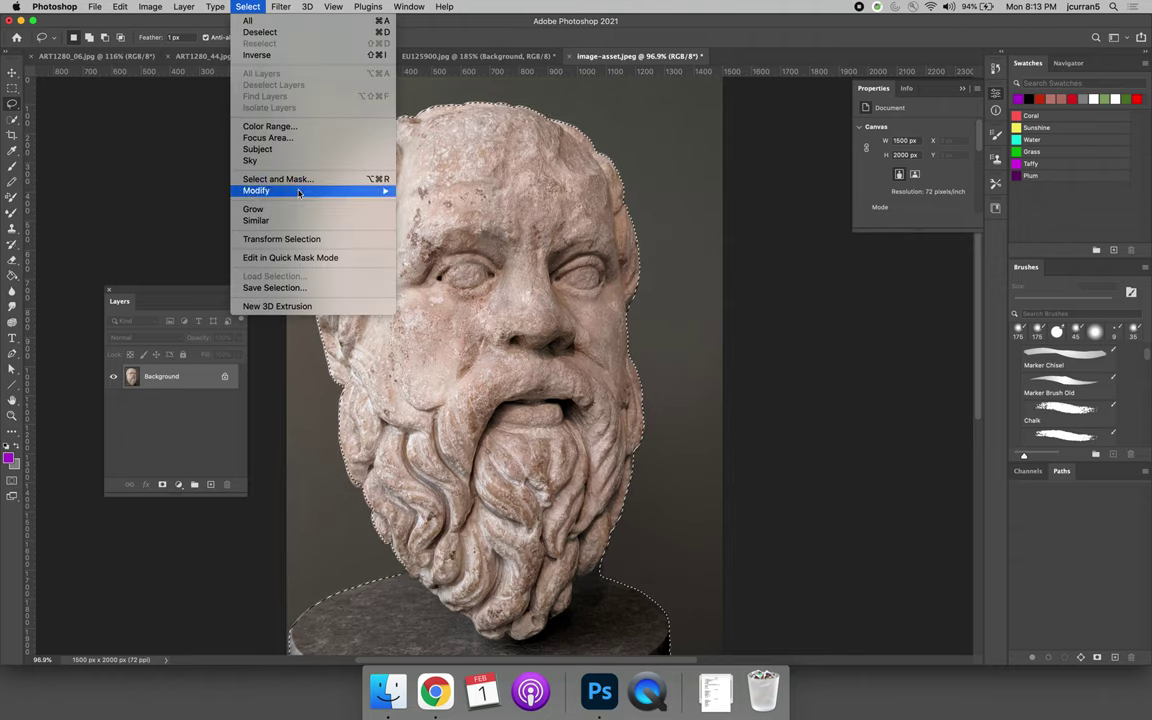
{"action": "mouse_move", "coordinate": [298, 192]}
{"action": "left_click", "coordinate": [437, 238]}
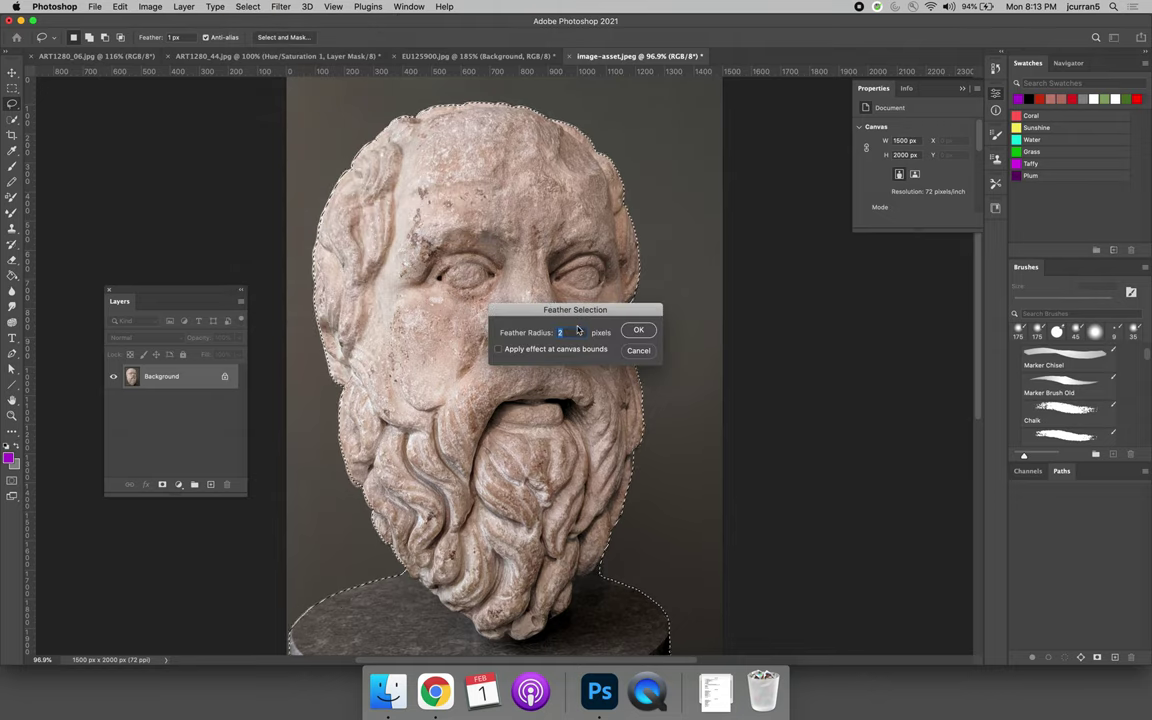
{"action": "left_click", "coordinate": [639, 331]}
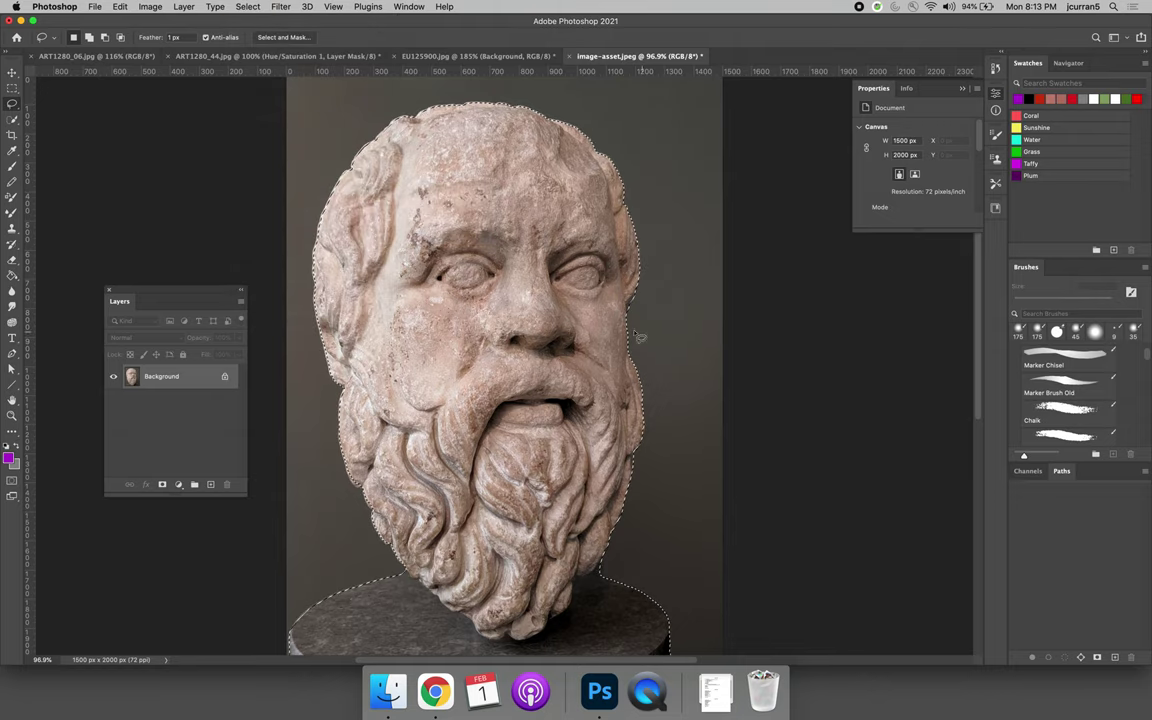
{"action": "left_click", "coordinate": [162, 485]}
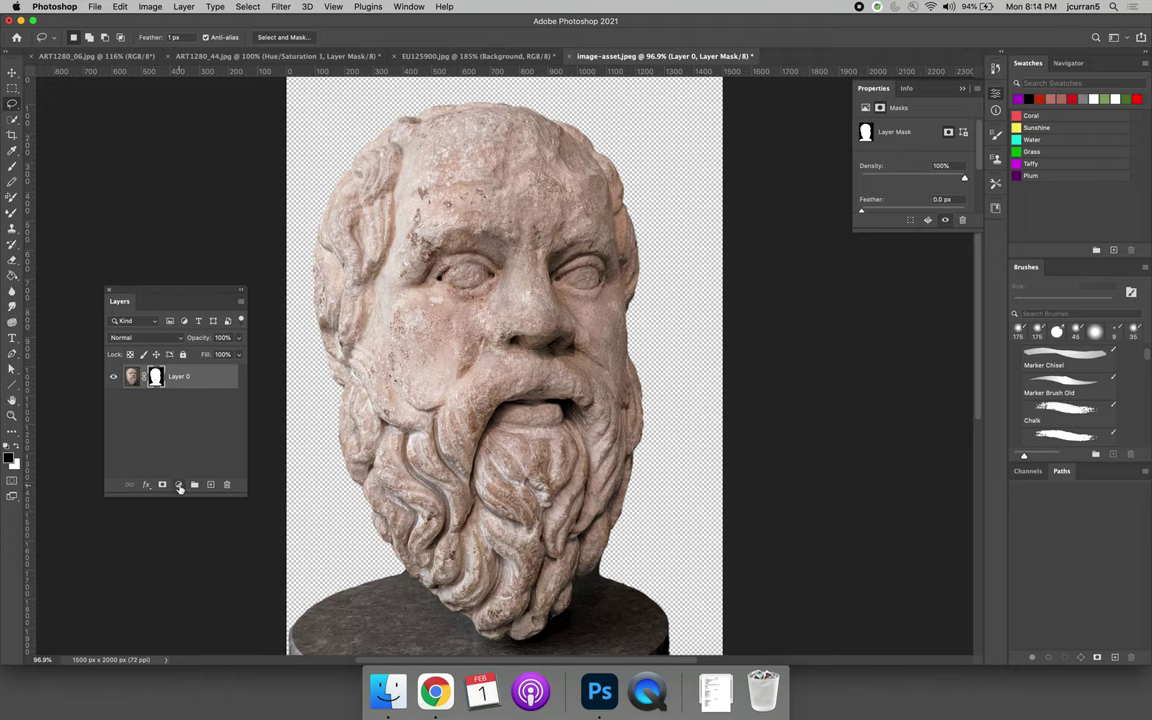
- Add a teal-to-aqua Gradient Fill layer with Radial style and 89% scale
{"action": "left_click", "coordinate": [179, 485]}
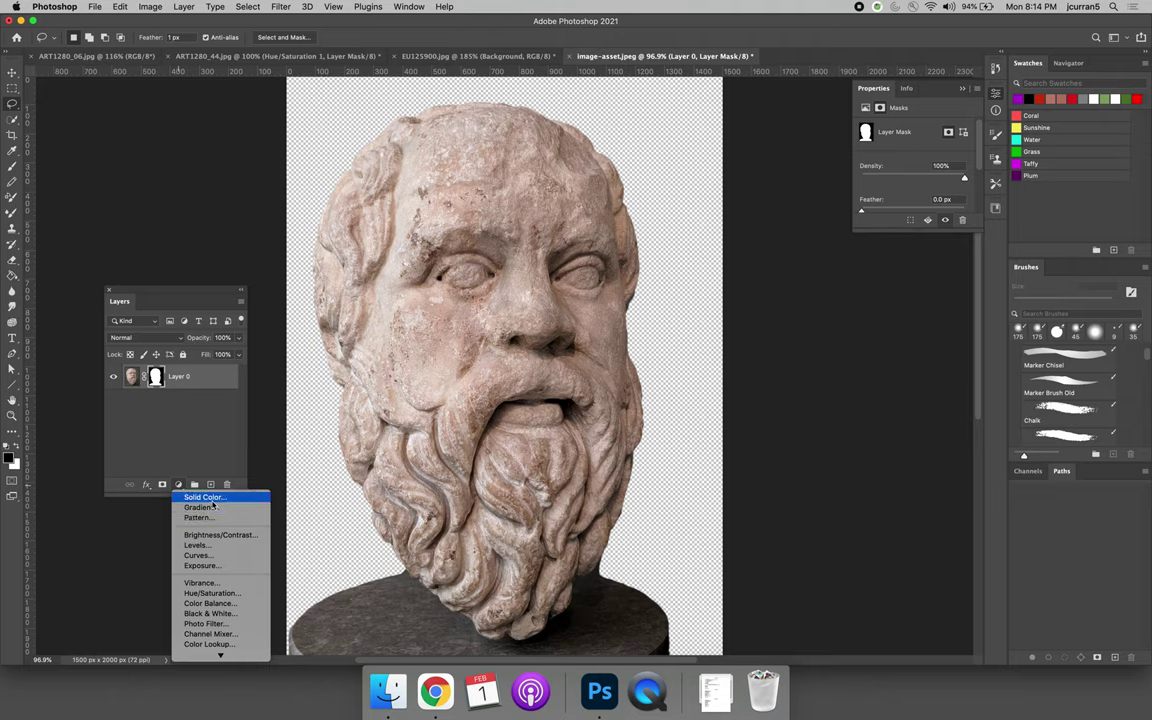
{"action": "left_click", "coordinate": [200, 508]}
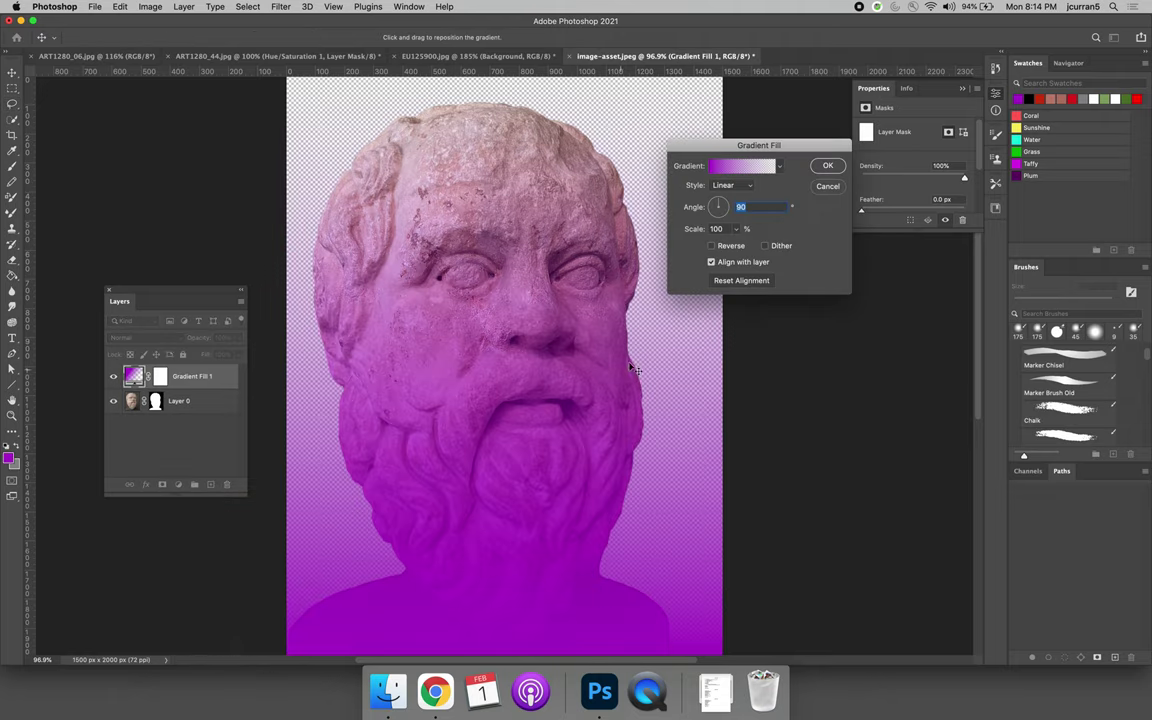
{"action": "left_click", "coordinate": [781, 167]}
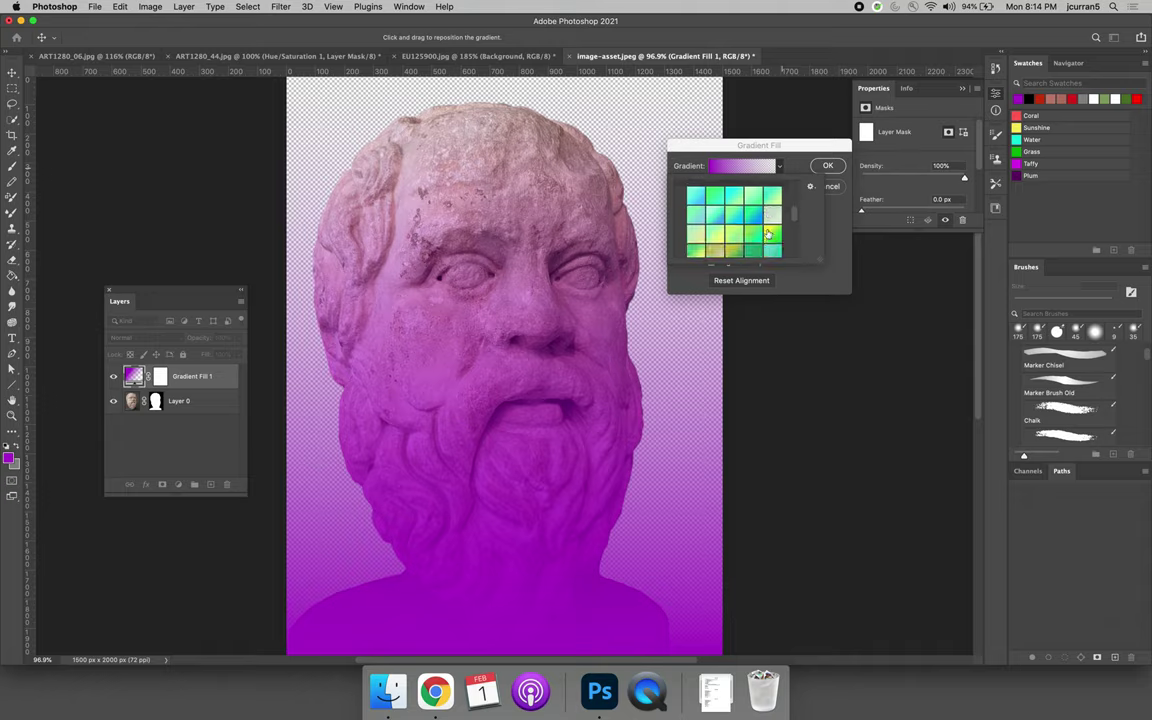
{"action": "left_click", "coordinate": [754, 243]}
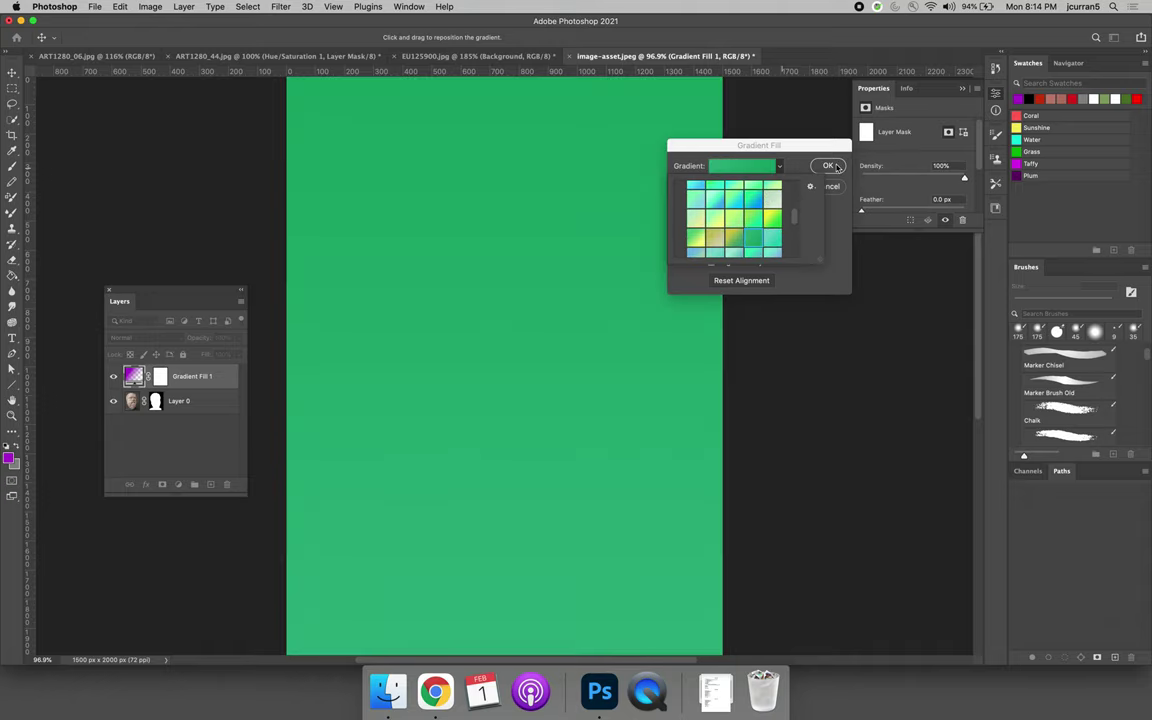
{"action": "key", "text": "Right"}
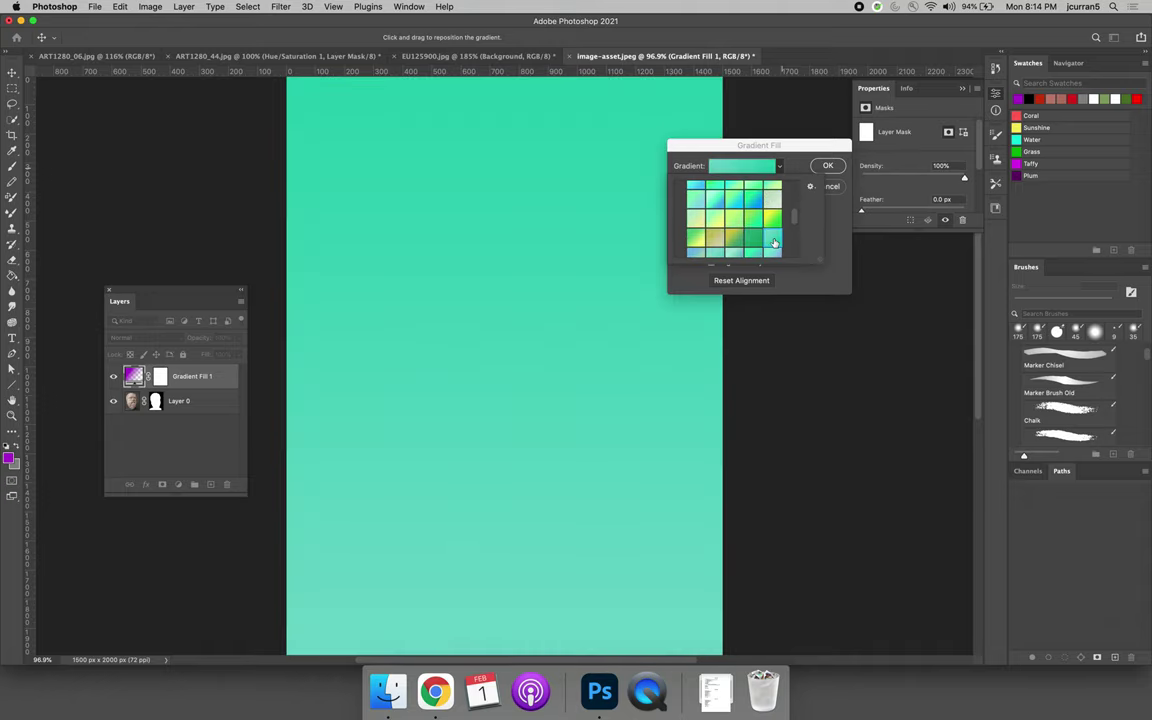
{"action": "left_click", "coordinate": [837, 168]}
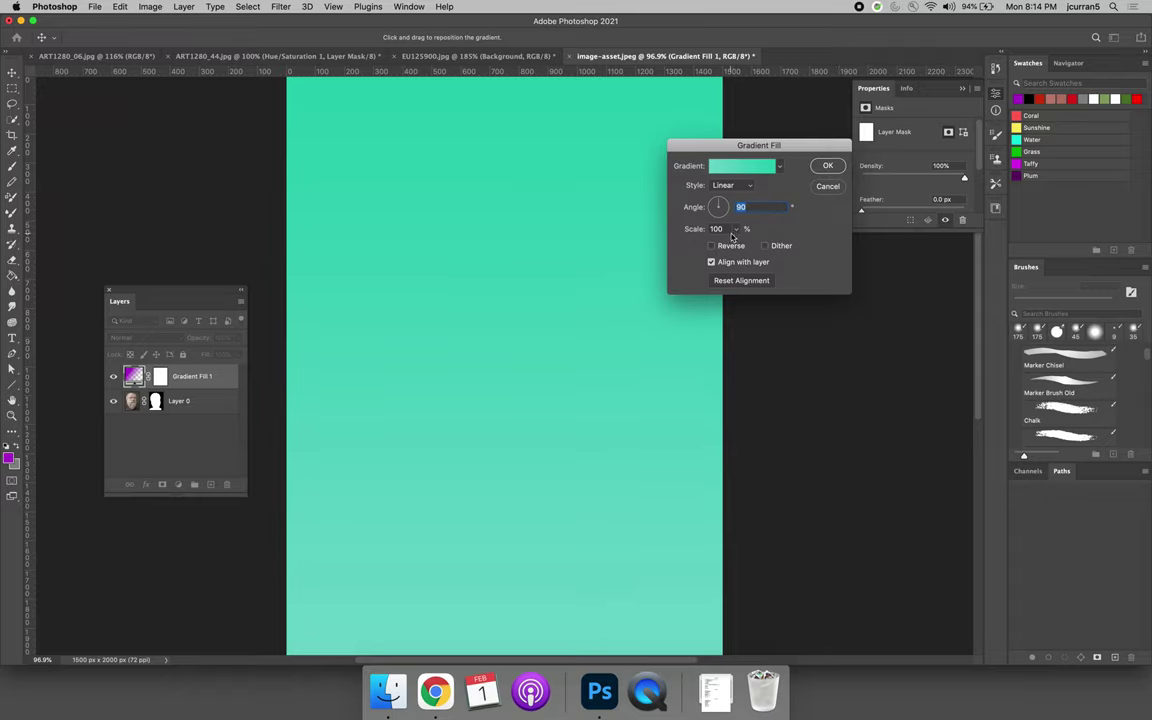
{"action": "mouse_move", "coordinate": [740, 229]}
{"action": "left_mouse_down"}
{"action": "mouse_move", "coordinate": [735, 245]}
{"action": "mouse_move", "coordinate": [750, 245]}
{"action": "mouse_move", "coordinate": [735, 246]}
{"action": "left_mouse_up"}
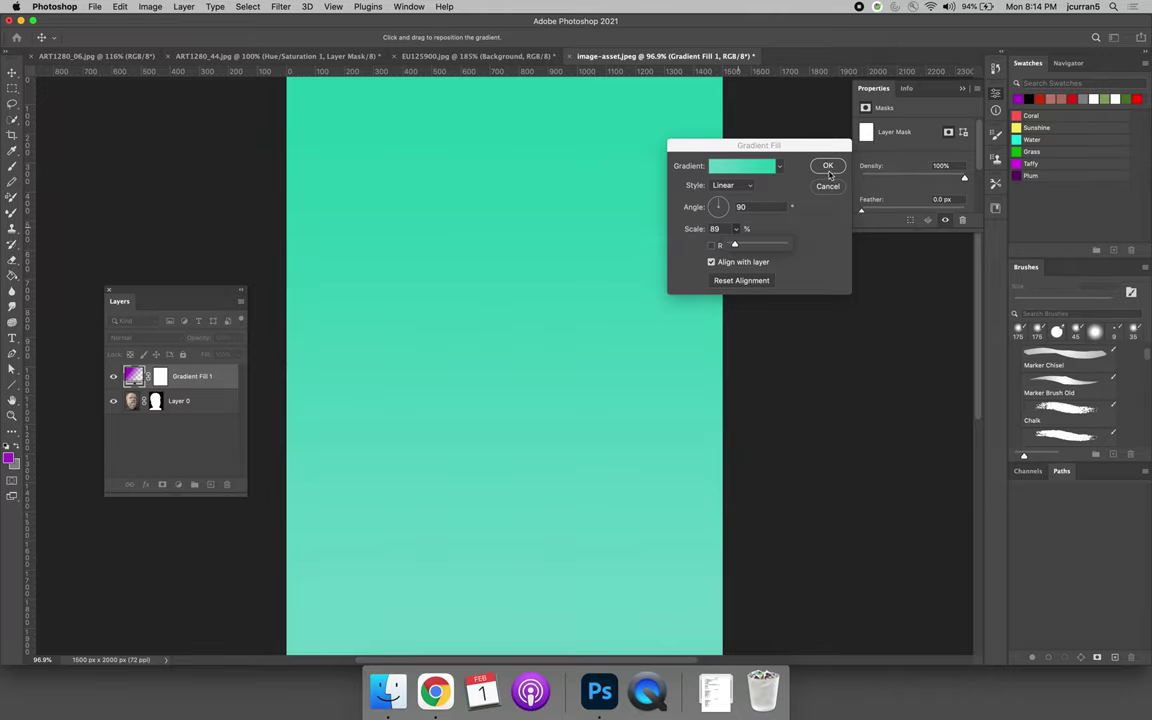
{"action": "left_click", "coordinate": [735, 185]}
{"action": "left_click", "coordinate": [750, 197]}
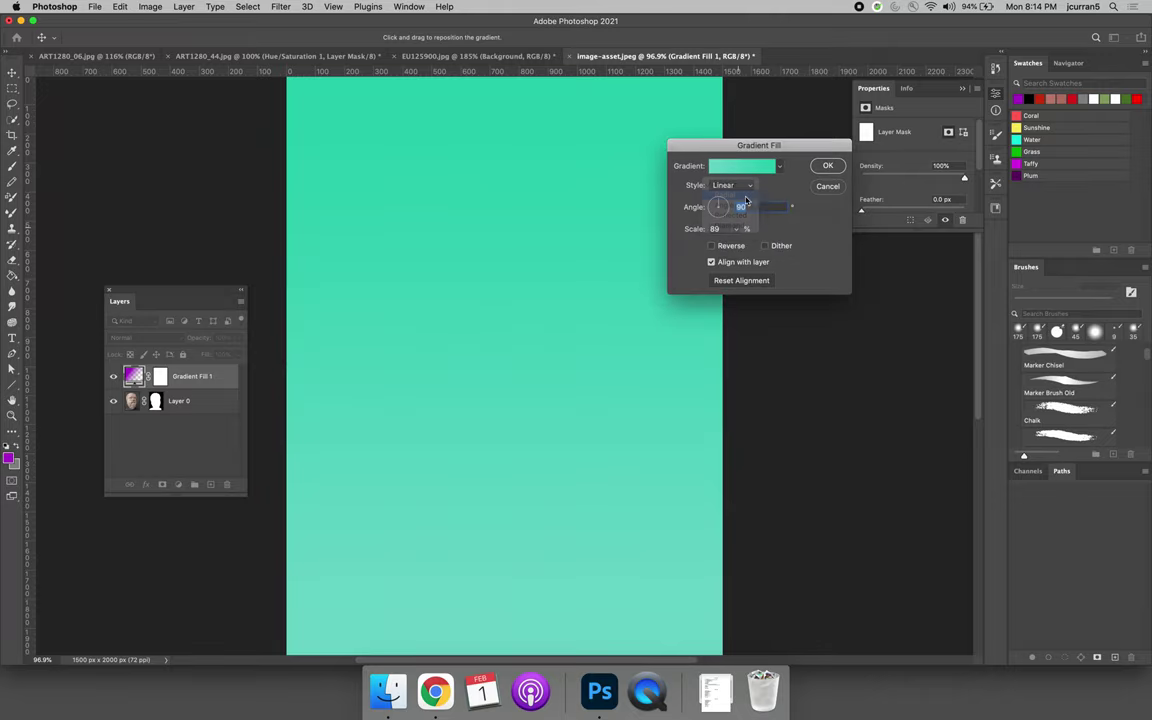
{"action": "left_click", "coordinate": [828, 165]}
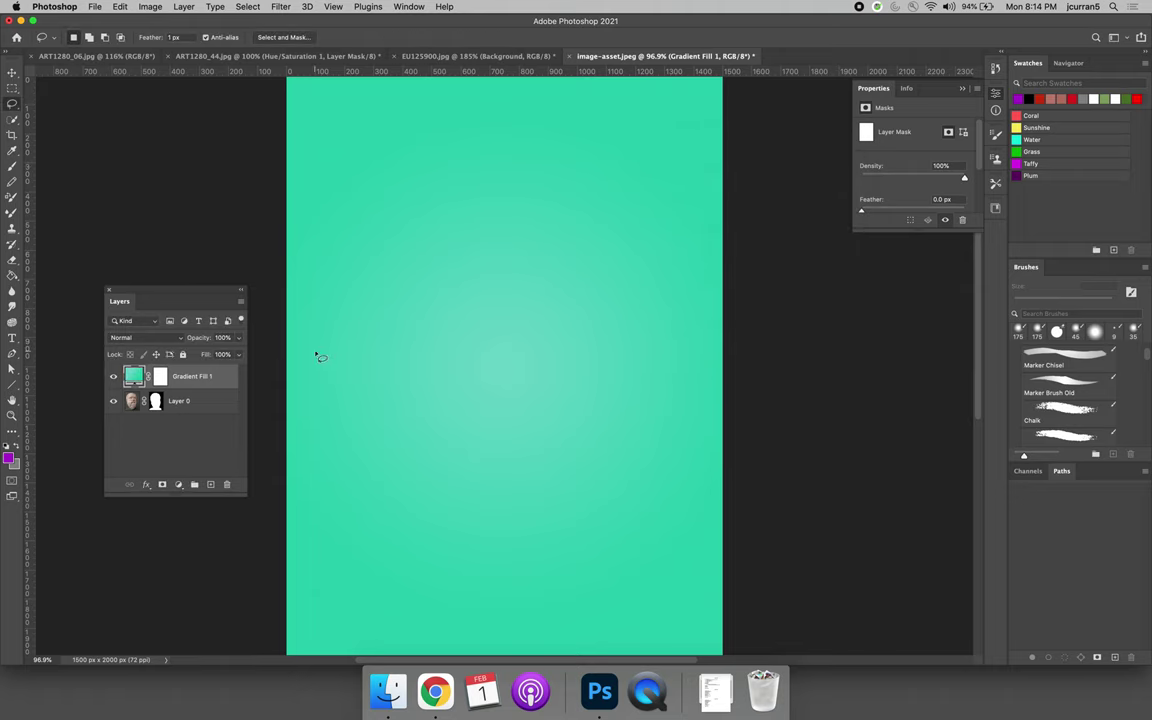
- Move Gradient Fill 1 below Layer 0 in the Layers panel
{"action": "left_click_drag", "start_coordinate": [182, 376], "coordinate": [183, 413]}
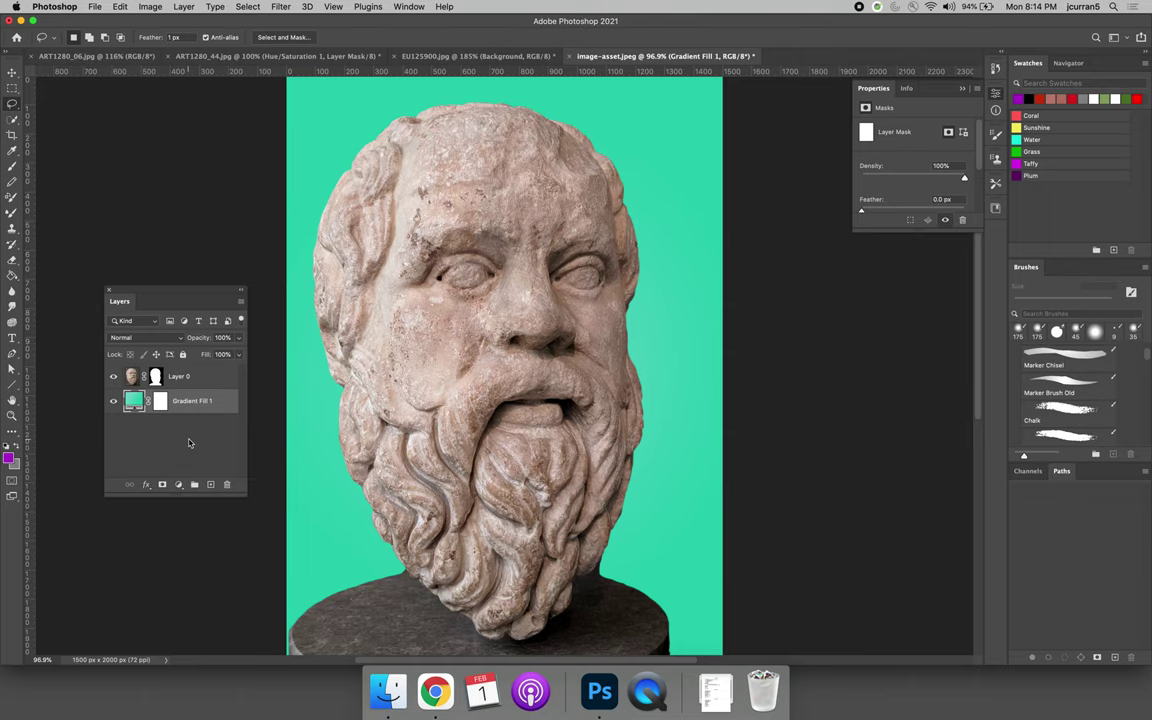
- In Chrome, go to opengraphicarts.org in a new tab and browse its Stock Images page
{"action": "left_click", "coordinate": [427, 57]}
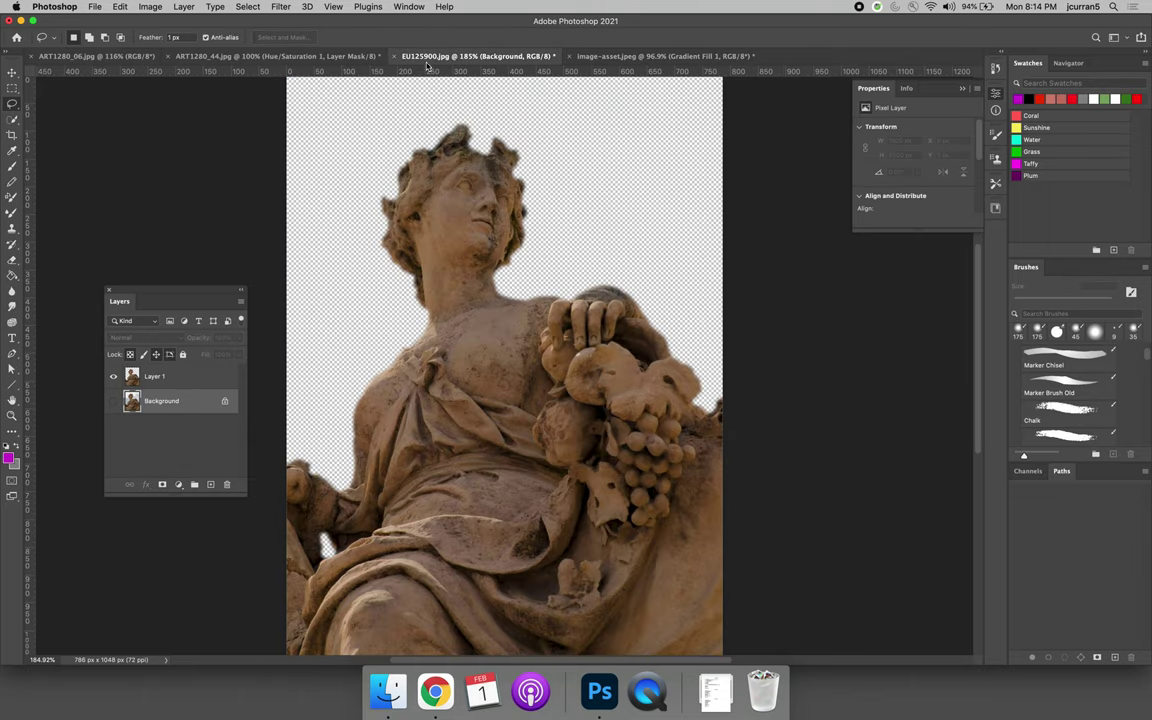
{"action": "left_click", "coordinate": [435, 690]}
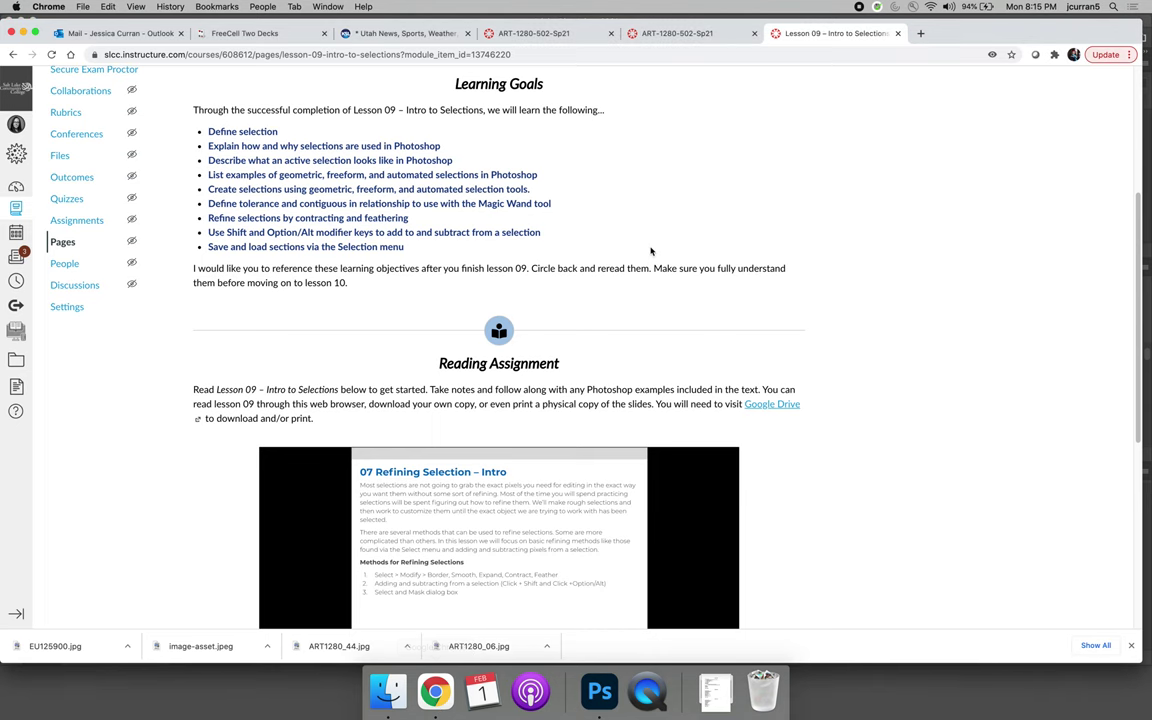
{"action": "left_click", "coordinate": [919, 33]}
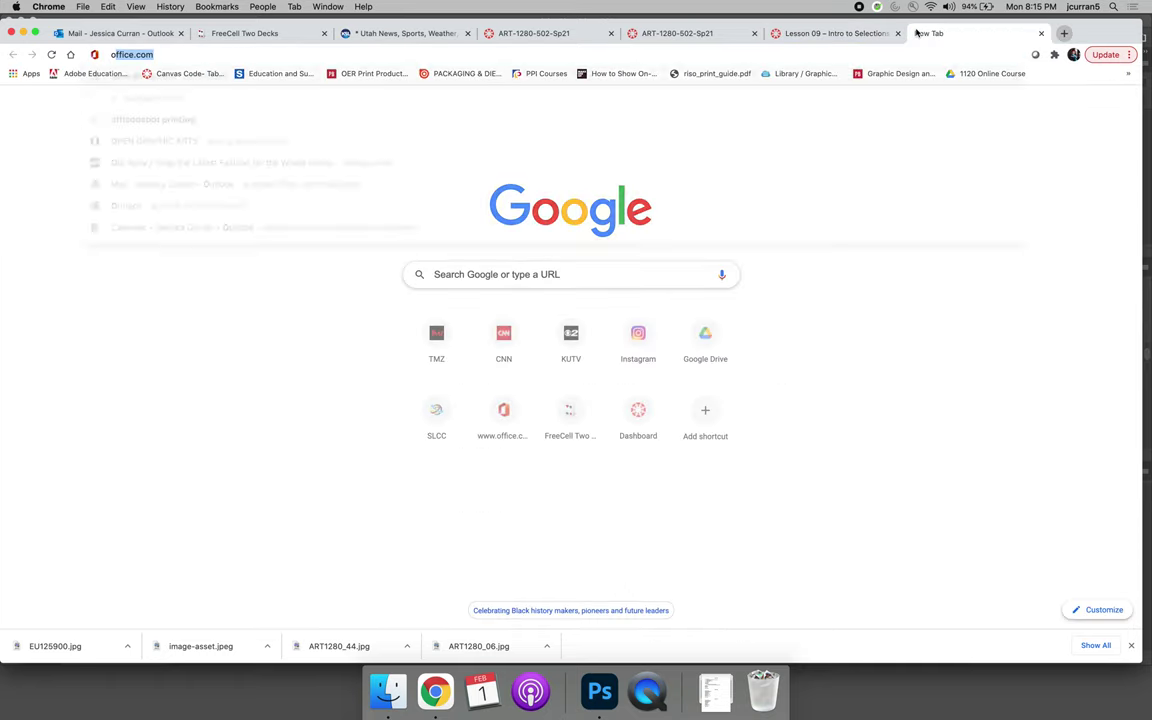
{"action": "type", "text": "open"}
{"action": "key", "text": "Return"}
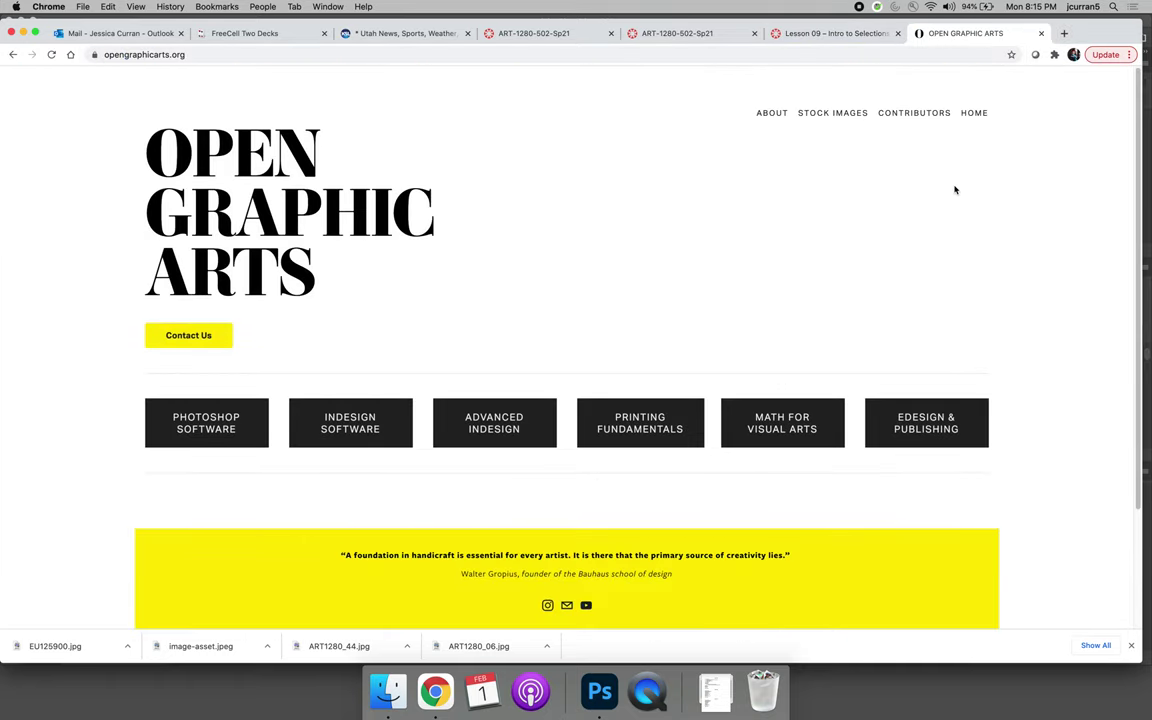
{"action": "left_click", "coordinate": [832, 113]}
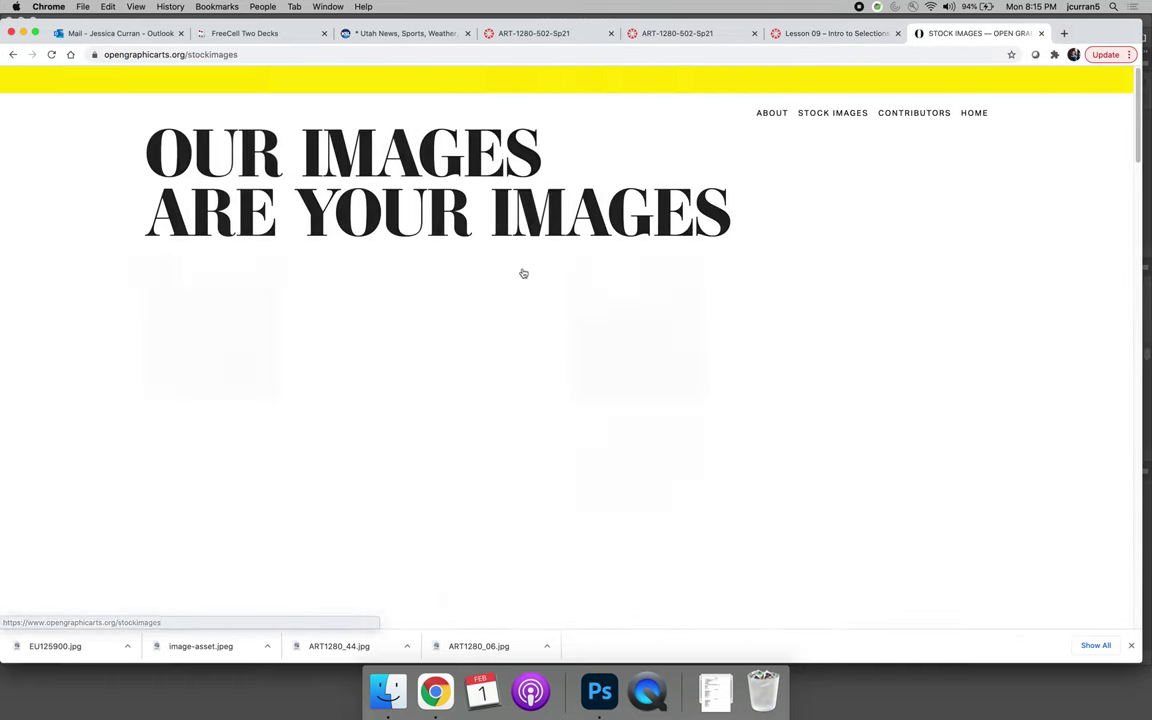
{"action": "scroll", "coordinate": [451, 436], "scroll_direction": "down", "scroll_amount": 5}
{"action": "scroll", "coordinate": [451, 436], "scroll_direction": "down", "scroll_amount": 20}
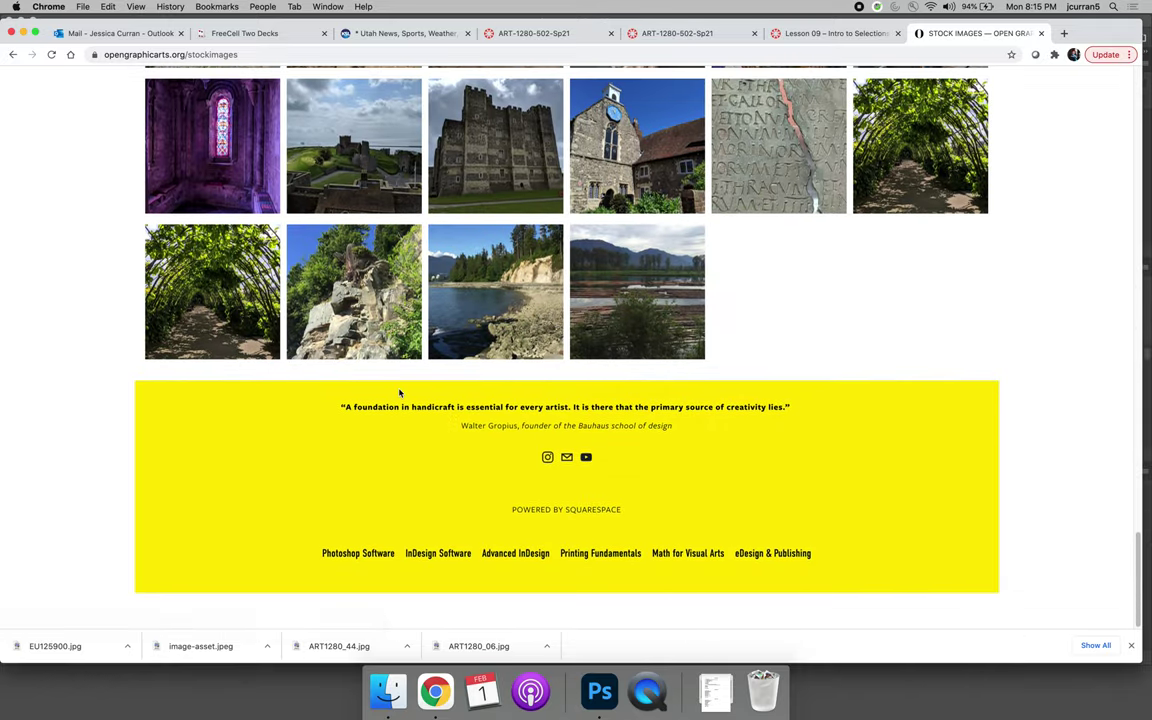
{"action": "scroll", "coordinate": [361, 354], "scroll_direction": "up", "scroll_amount": 3}
{"action": "scroll", "coordinate": [398, 392], "scroll_direction": "up", "scroll_amount": 4}
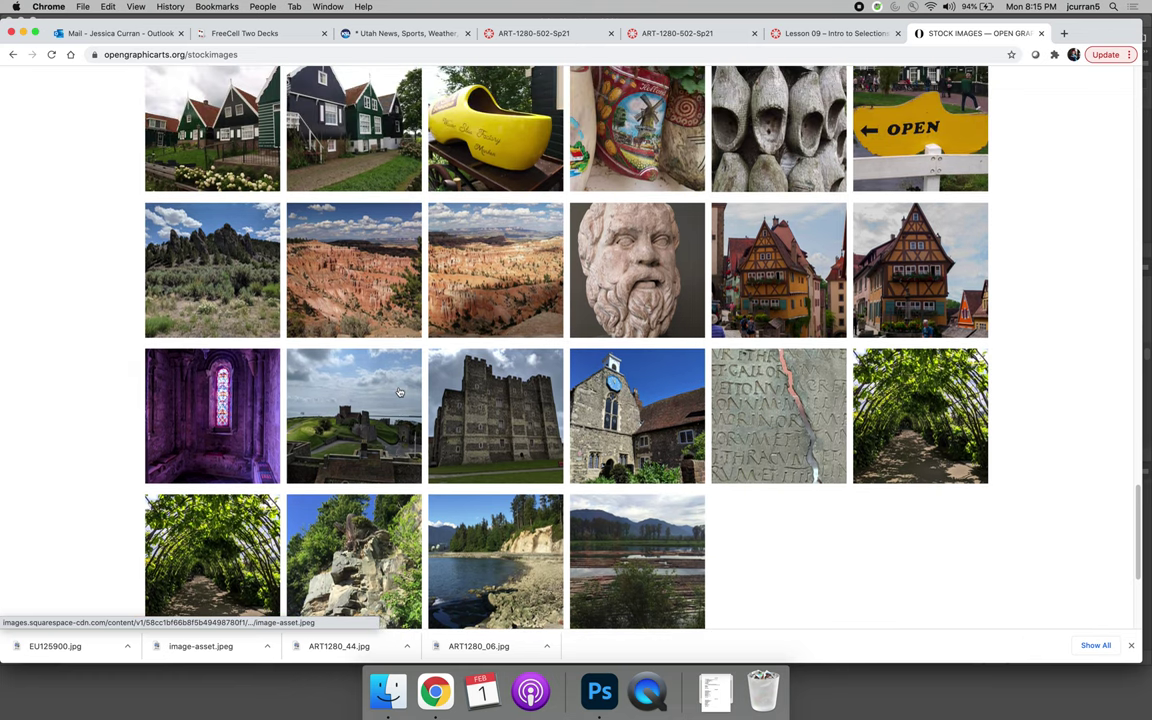
{"action": "scroll", "coordinate": [398, 392], "scroll_direction": "up", "scroll_amount": 5}
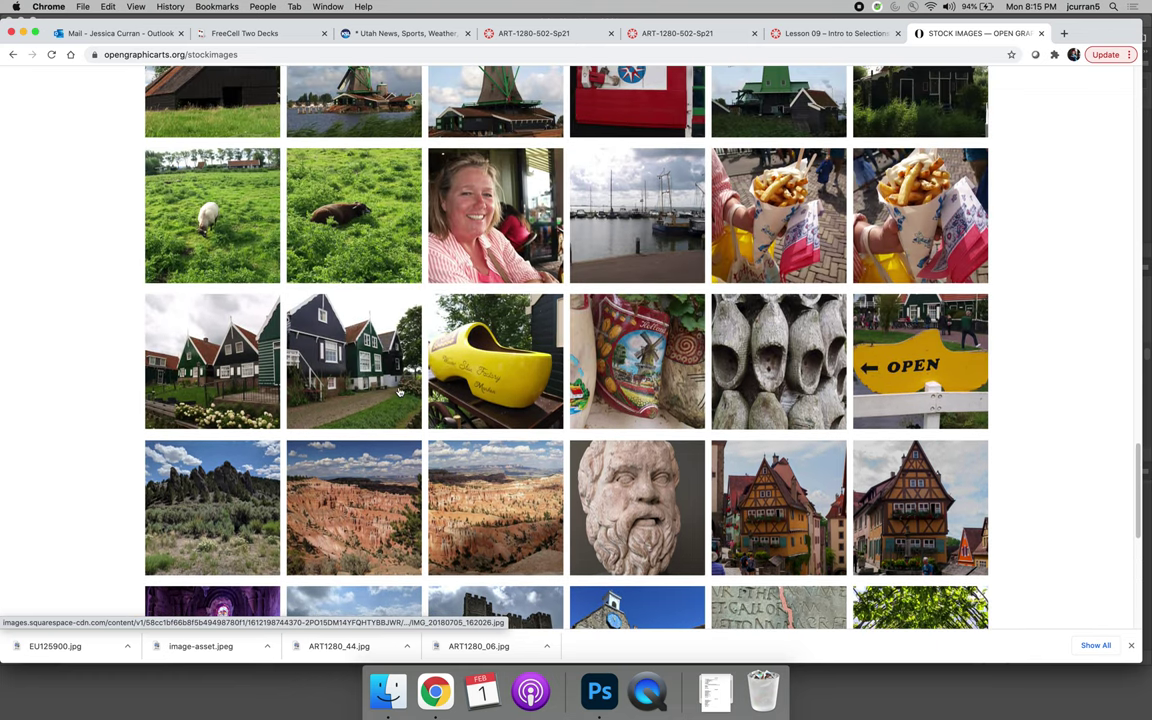
{"action": "scroll", "coordinate": [398, 392], "scroll_direction": "down", "scroll_amount": 3}
{"action": "scroll", "coordinate": [398, 392], "scroll_direction": "down", "scroll_amount": 1}
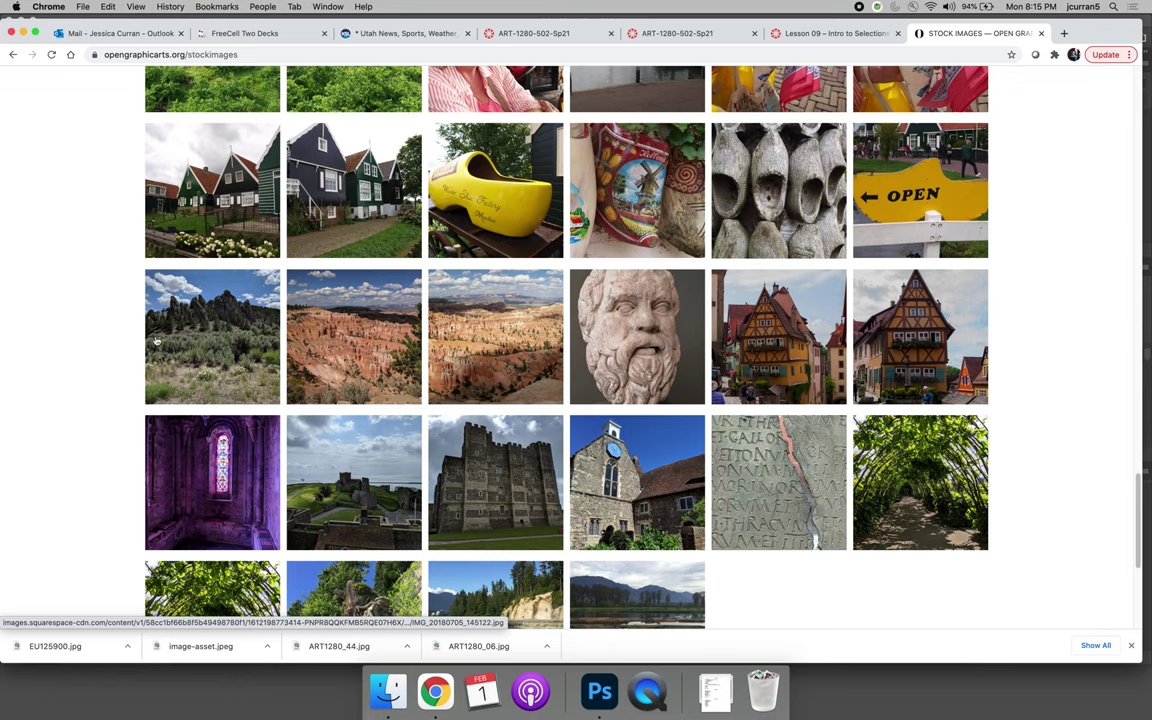
- Save the Latin inscription photo as image-asset (1) and return to Photoshop
{"action": "left_click", "coordinate": [715, 430]}
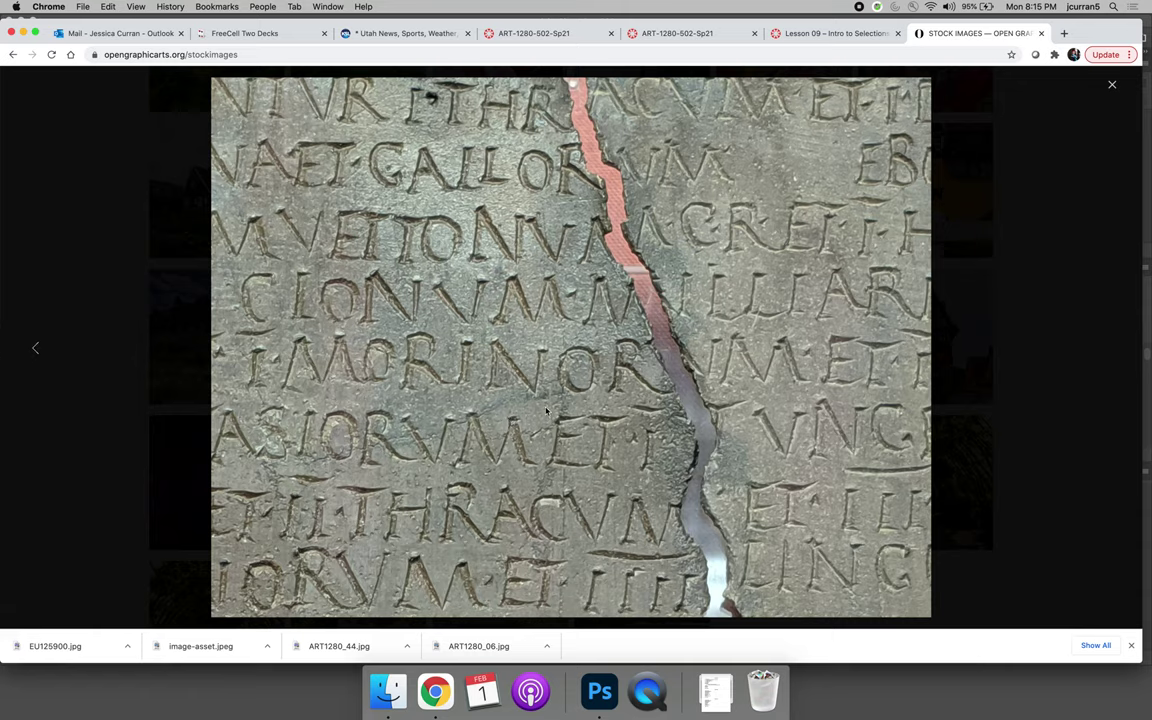
{"action": "right_click", "coordinate": [546, 410]}
{"action": "left_click", "coordinate": [600, 423]}
{"action": "left_click", "coordinate": [794, 311]}
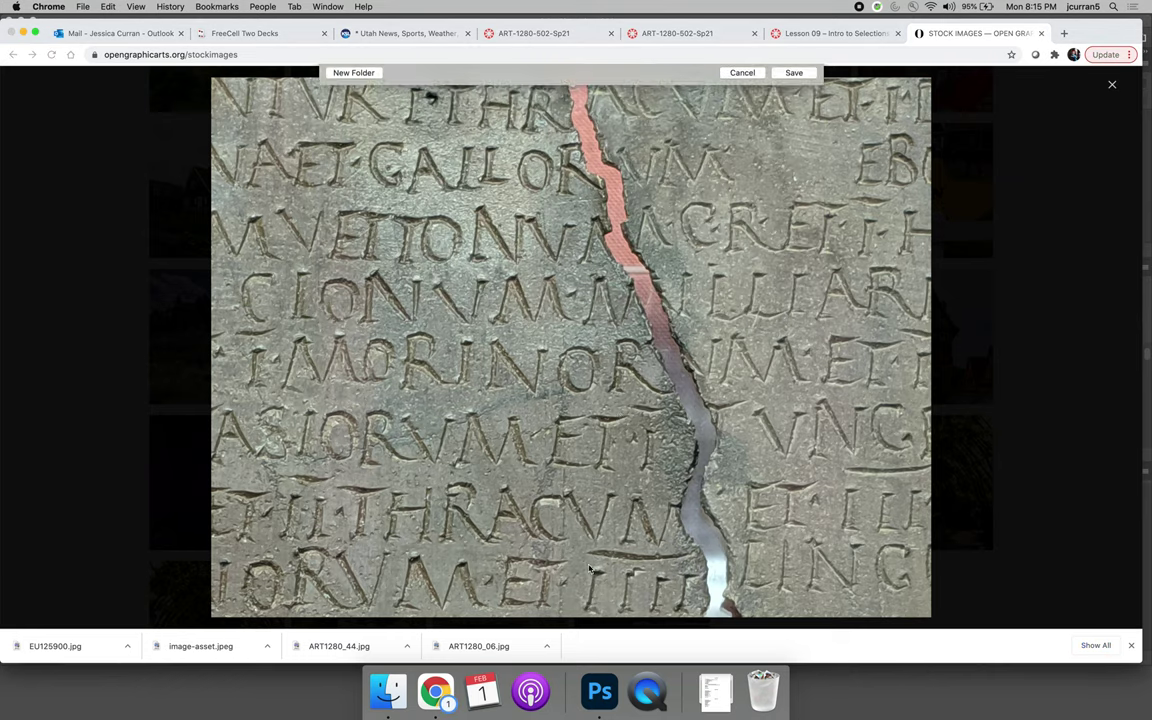
{"action": "left_click", "coordinate": [599, 690]}
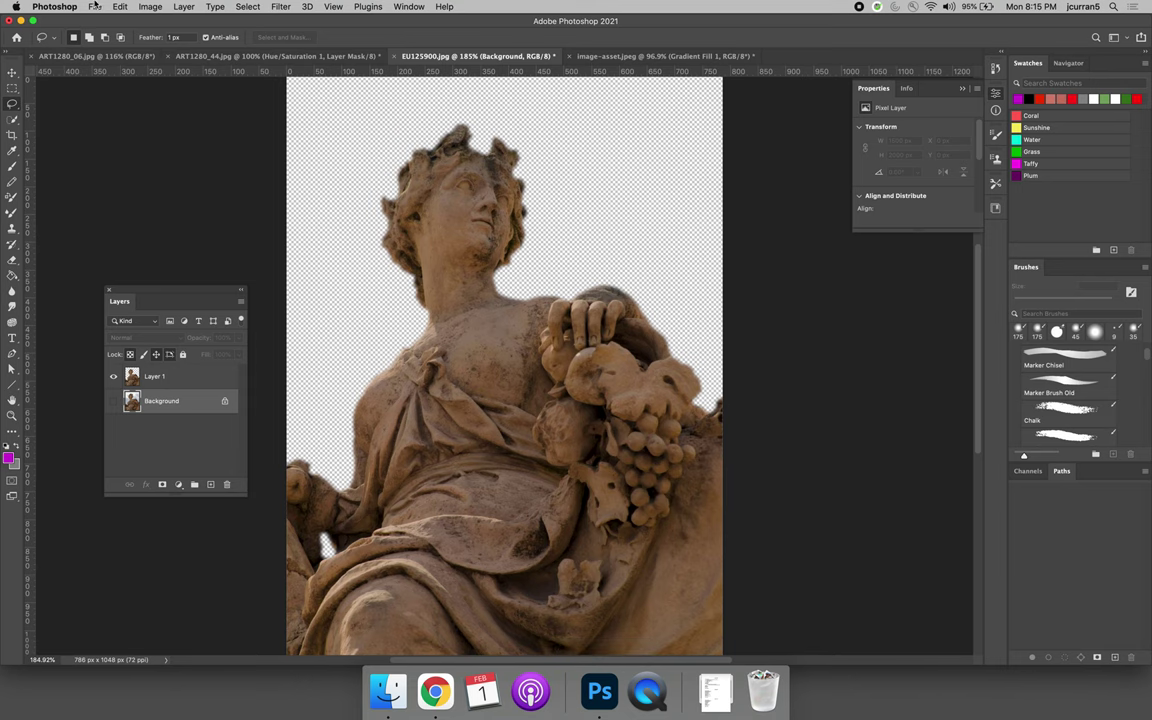
- Open Selections 101/image-asset (1).jpeg keeping its embedded profile, then select all with Cmd+A
{"action": "left_click", "coordinate": [95, 6]}
{"action": "left_click", "coordinate": [105, 33]}
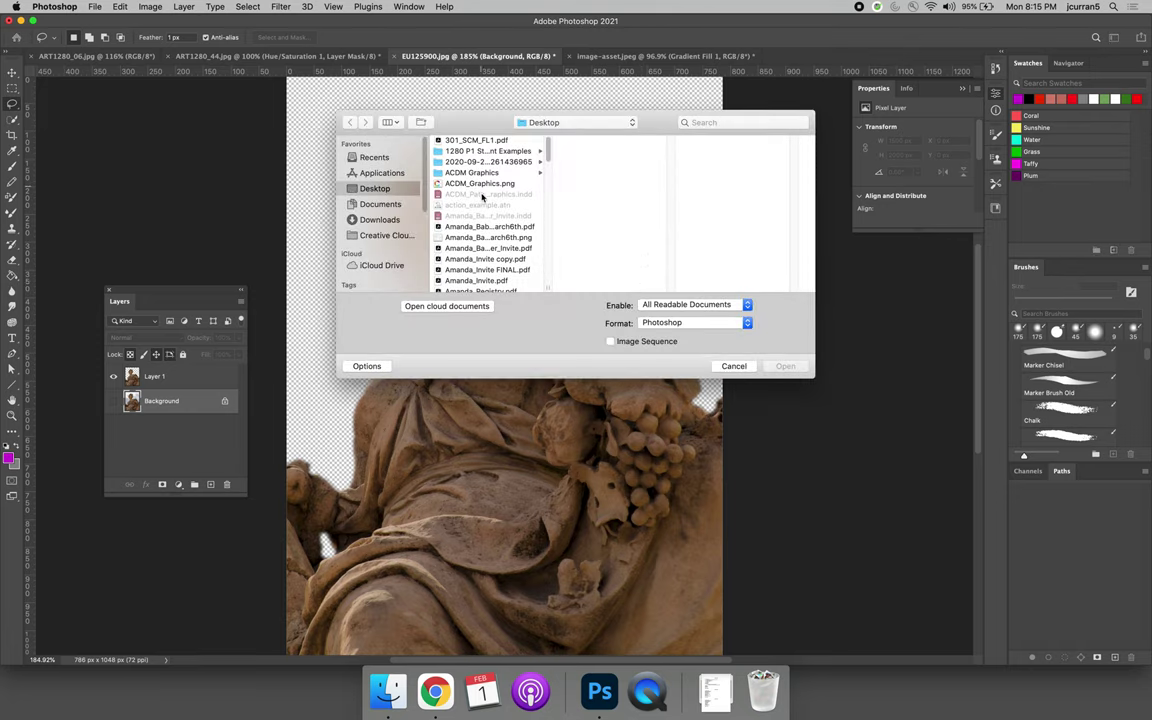
{"action": "scroll", "coordinate": [483, 250], "scroll_direction": "down", "scroll_amount": 10}
{"action": "scroll", "coordinate": [481, 252], "scroll_direction": "down", "scroll_amount": 3}
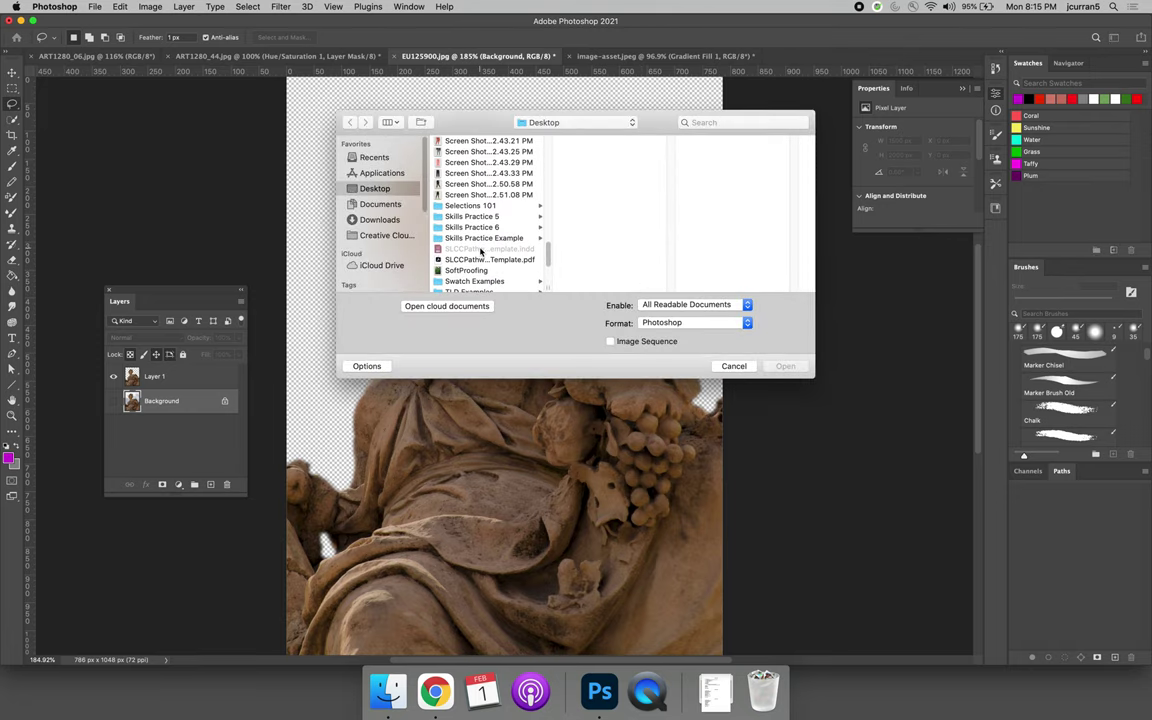
{"action": "left_click", "coordinate": [437, 200]}
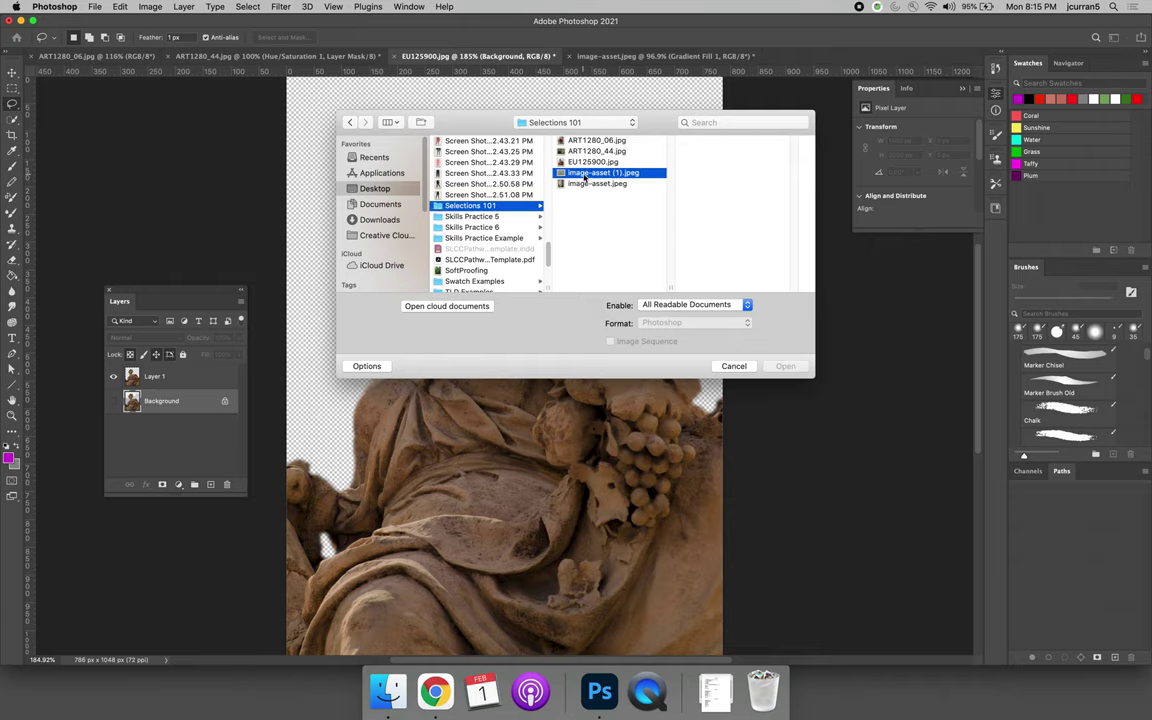
{"action": "left_click", "coordinate": [786, 366]}
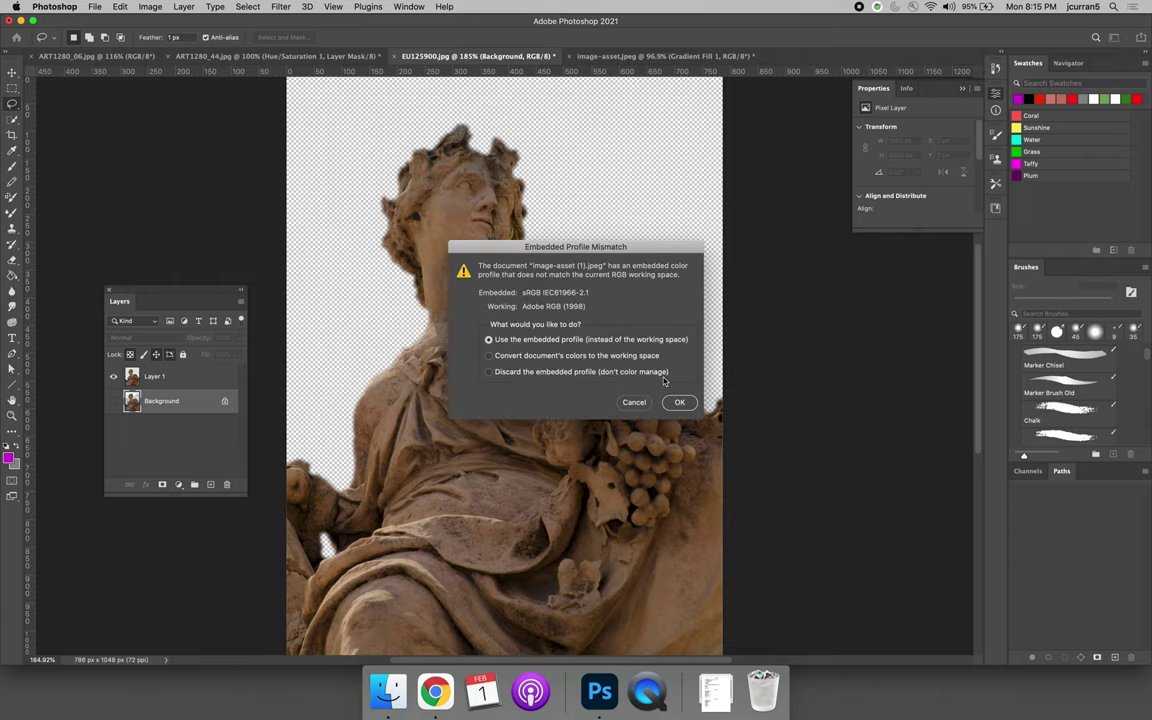
{"action": "left_click", "coordinate": [680, 402]}
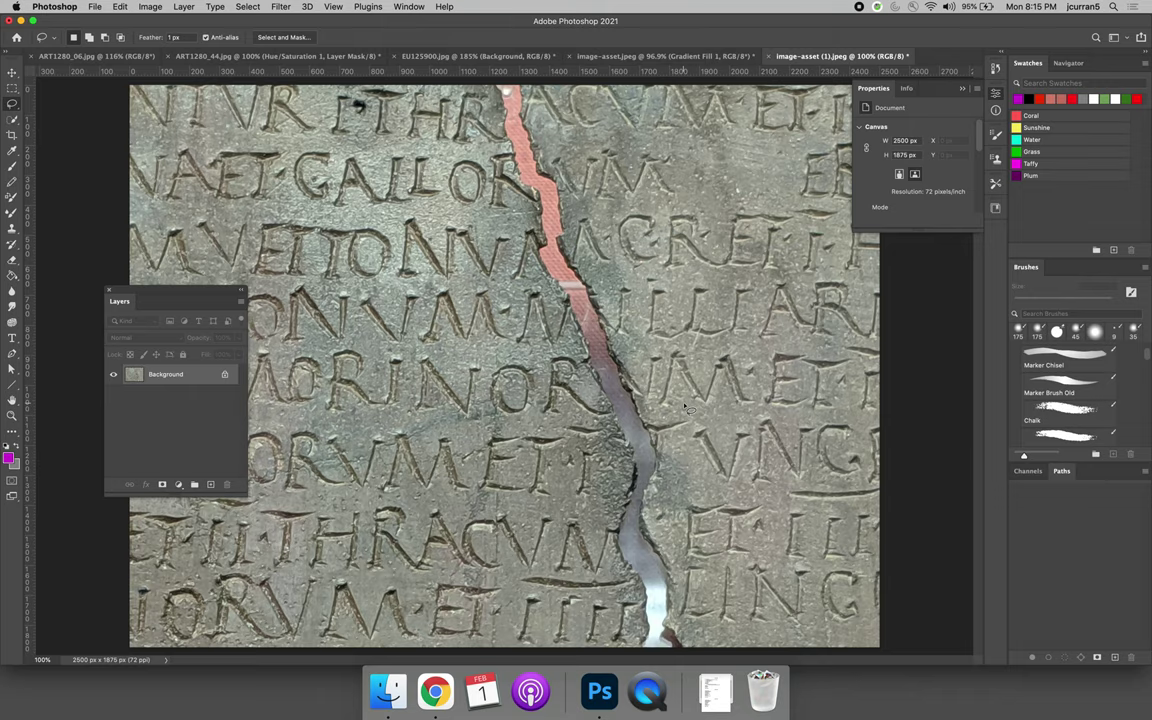
{"action": "key", "text": "super+a"}
- Paste the inscription into image-asset.jpeg, converting it to the document's colour profile
{"action": "left_click", "coordinate": [648, 56]}
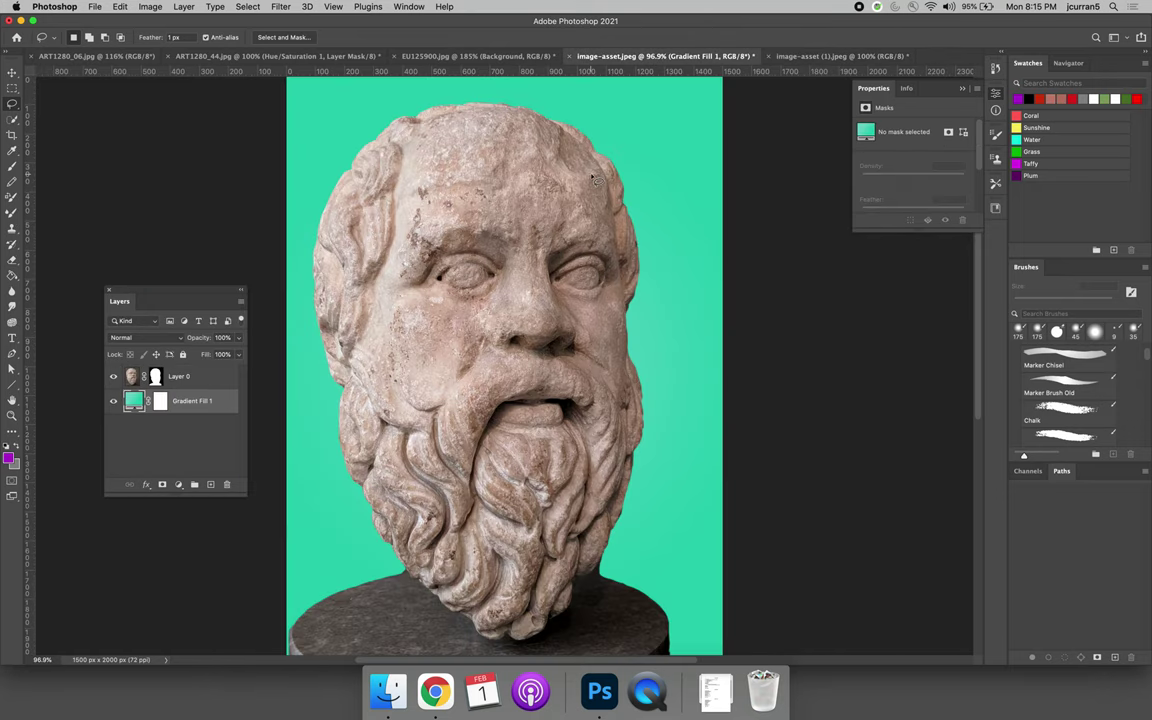
{"action": "key", "text": "super+v"}
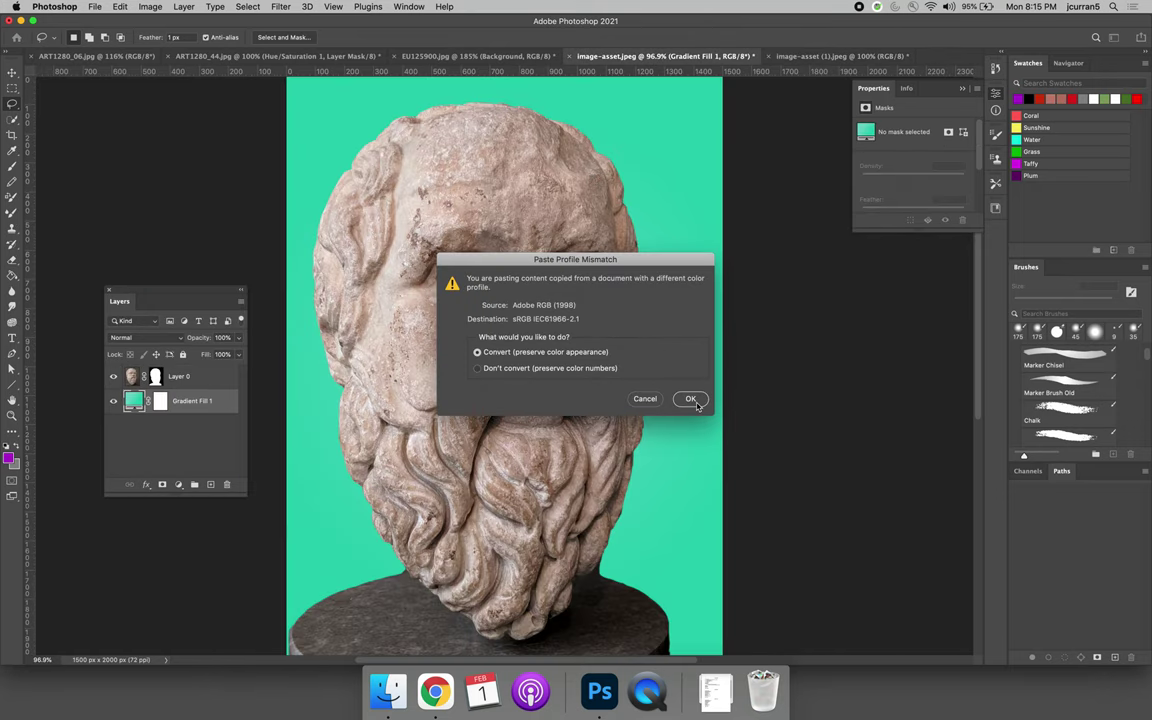
{"action": "left_click", "coordinate": [690, 398]}
{"action": "left_click", "coordinate": [690, 376]}
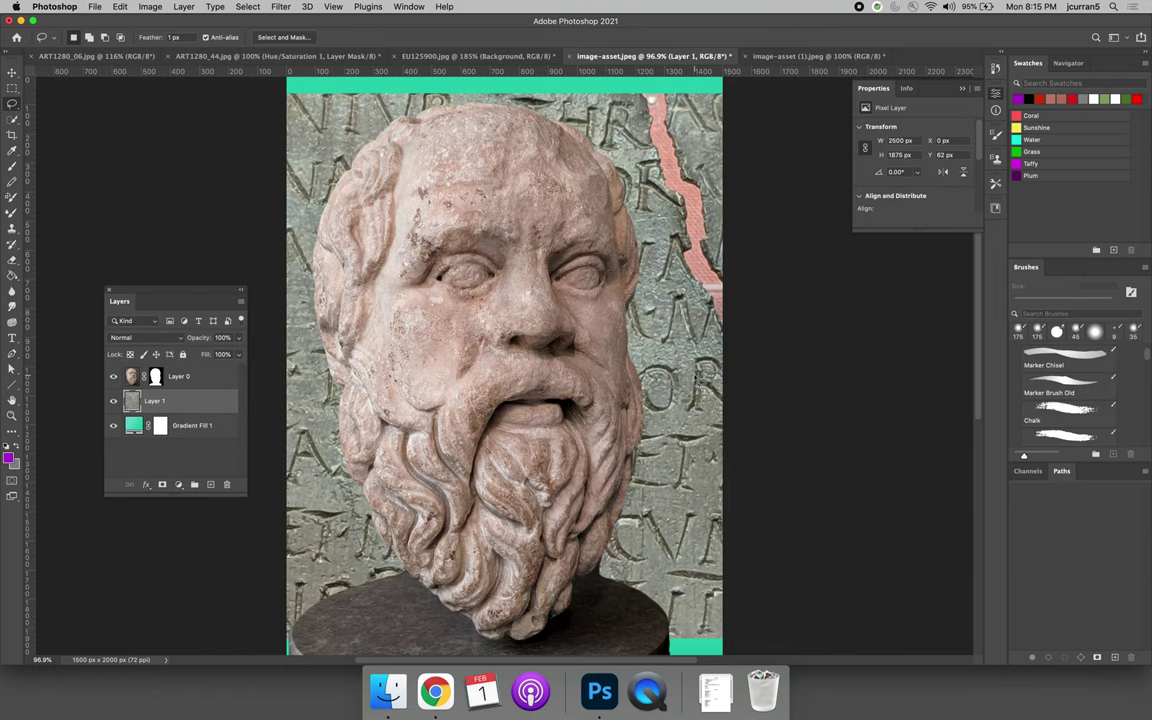
- Scale the inscription layer up to 2783 × 2087 px to cover the whole canvas
{"action": "left_click", "coordinate": [119, 6]}
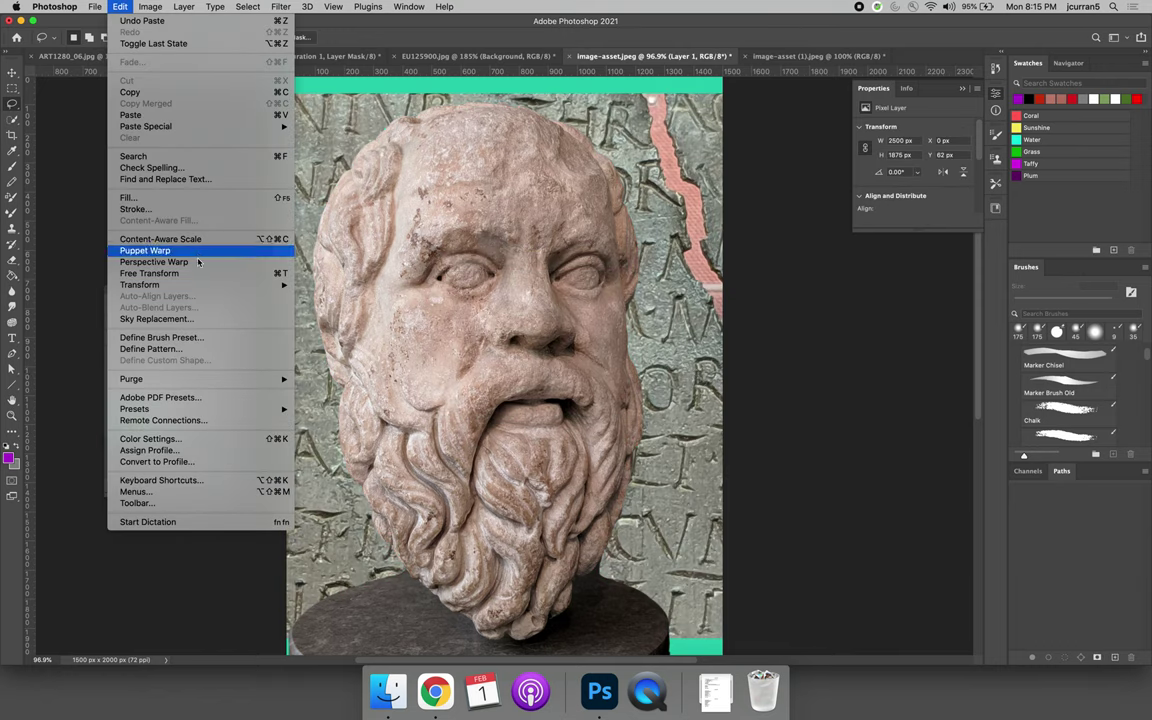
{"action": "key", "text": "Escape"}
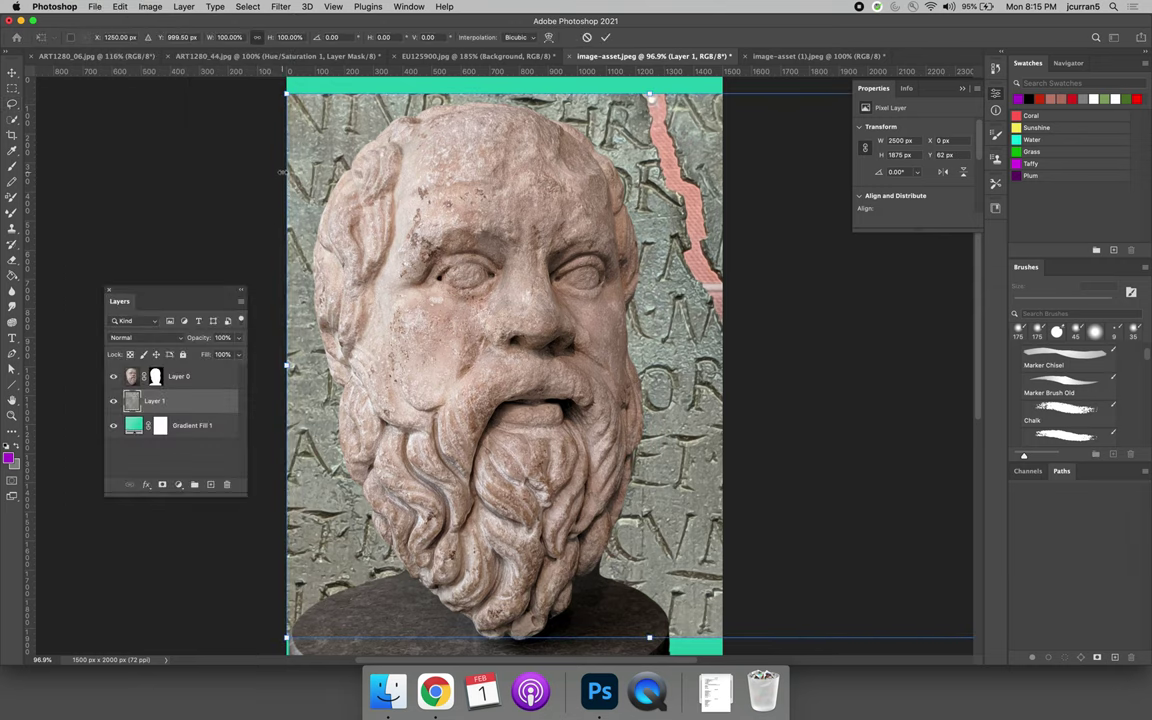
{"action": "left_click_drag", "start_coordinate": [287, 93], "coordinate": [241, 161]}
{"action": "scroll", "coordinate": [304, 283], "scroll_direction": "down", "scroll_amount": 8}
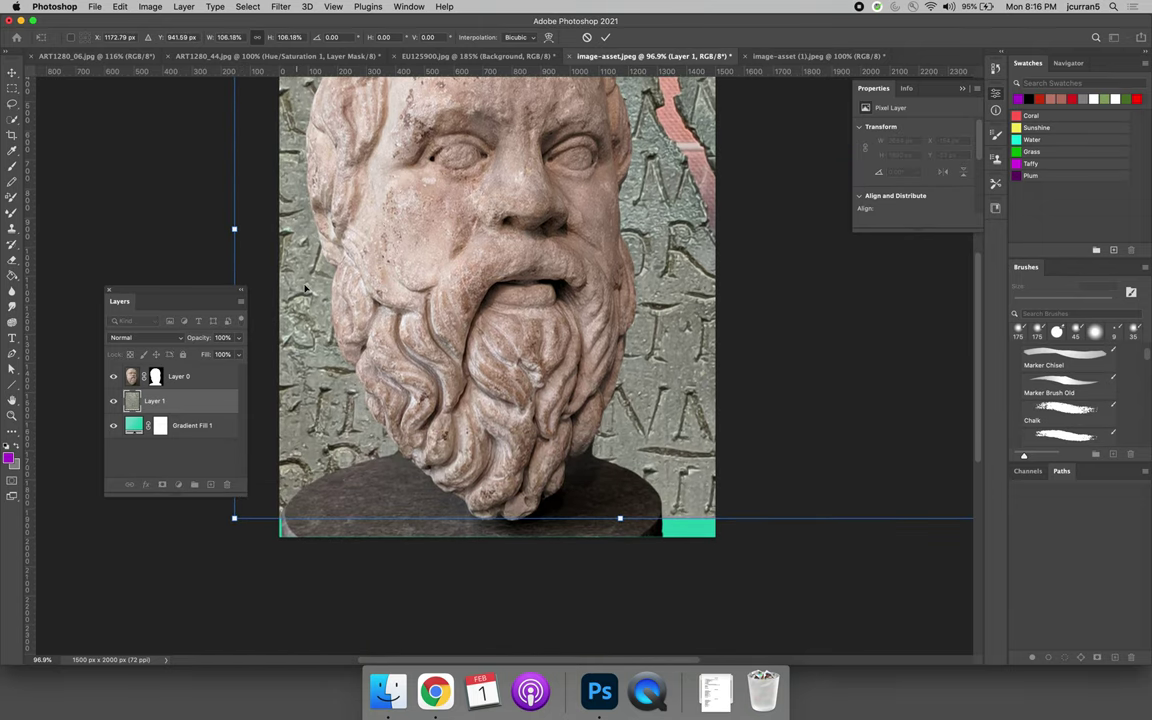
{"action": "left_click_drag", "start_coordinate": [236, 519], "coordinate": [201, 557]}
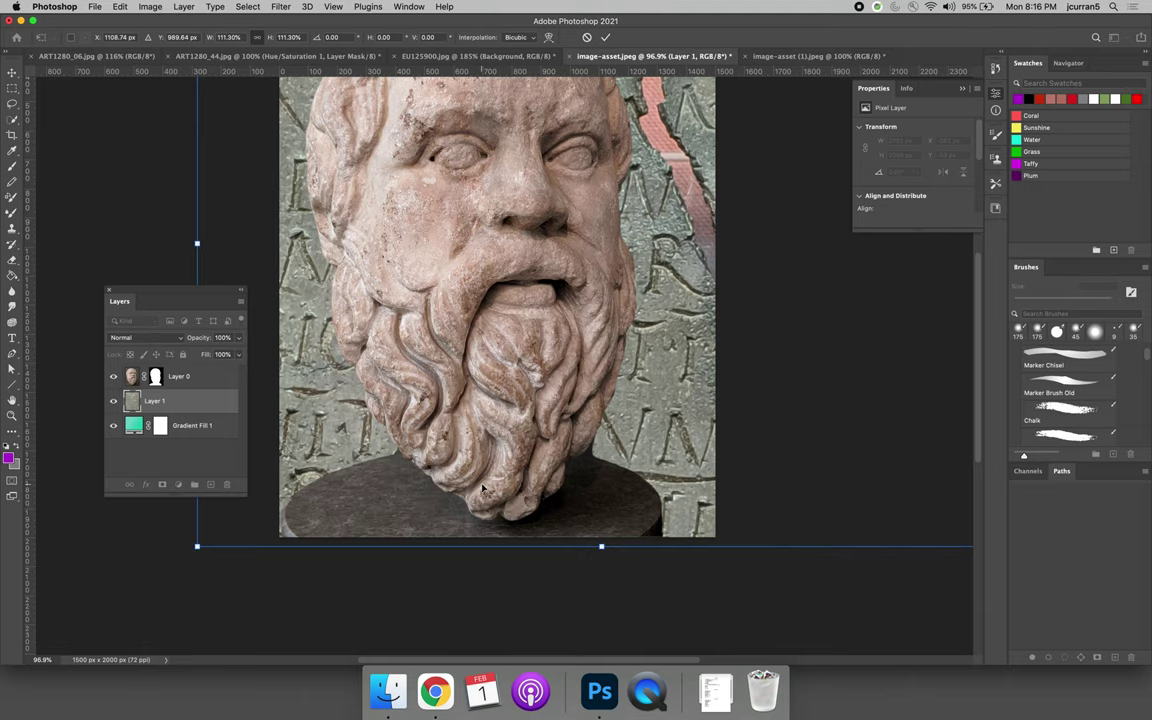
{"action": "key", "text": "Return"}
{"action": "scroll", "coordinate": [846, 432], "scroll_direction": "up", "scroll_amount": 5}
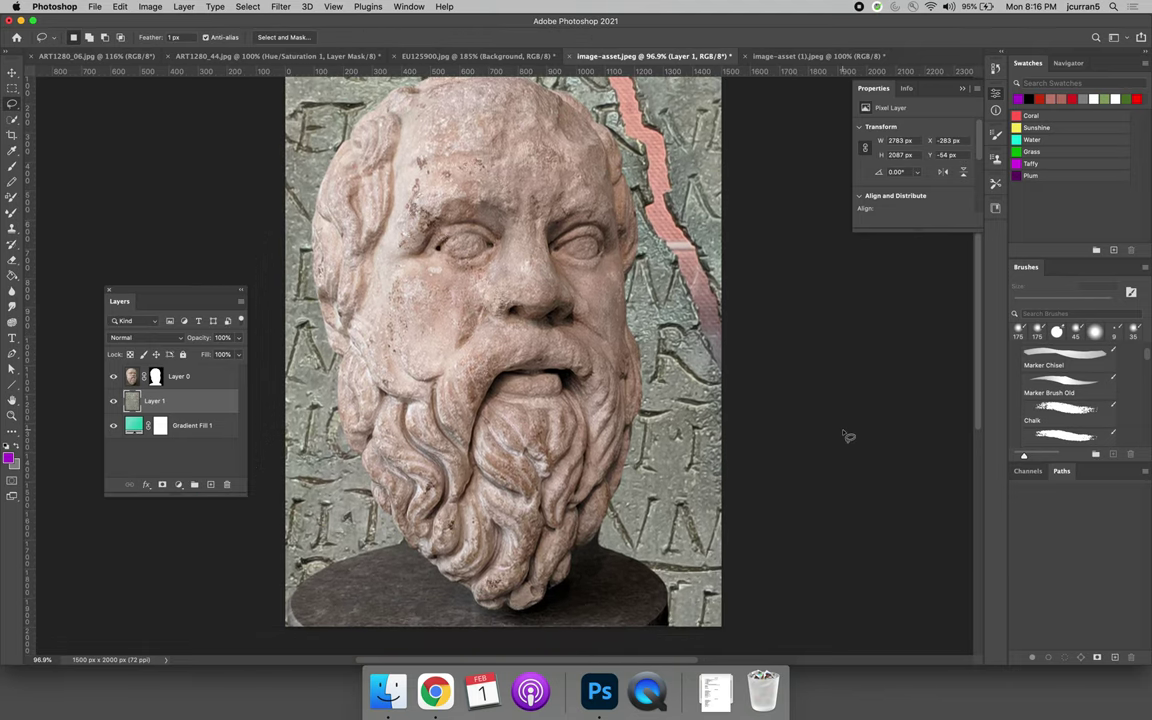
{"action": "scroll", "coordinate": [846, 436], "scroll_direction": "up", "scroll_amount": 2}
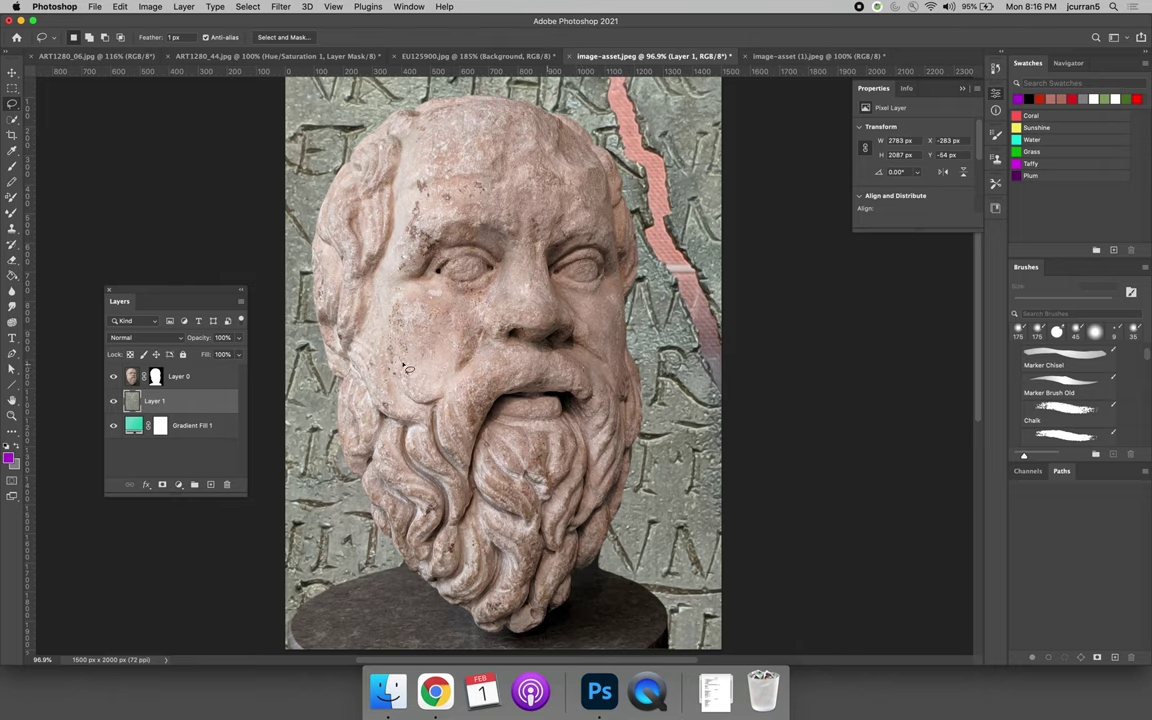
{"action": "left_click", "coordinate": [209, 379]}
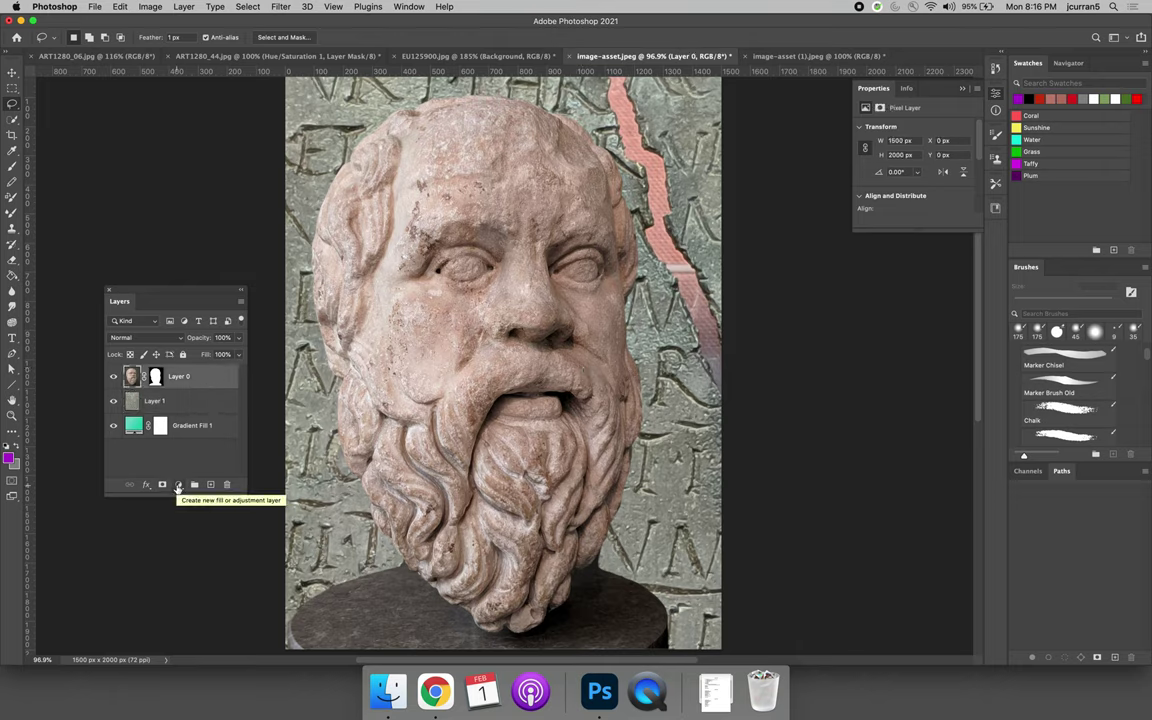
- Add a purple Solid Color fill layer and switch its blend mode to Color Burn
{"action": "left_click", "coordinate": [178, 485]}
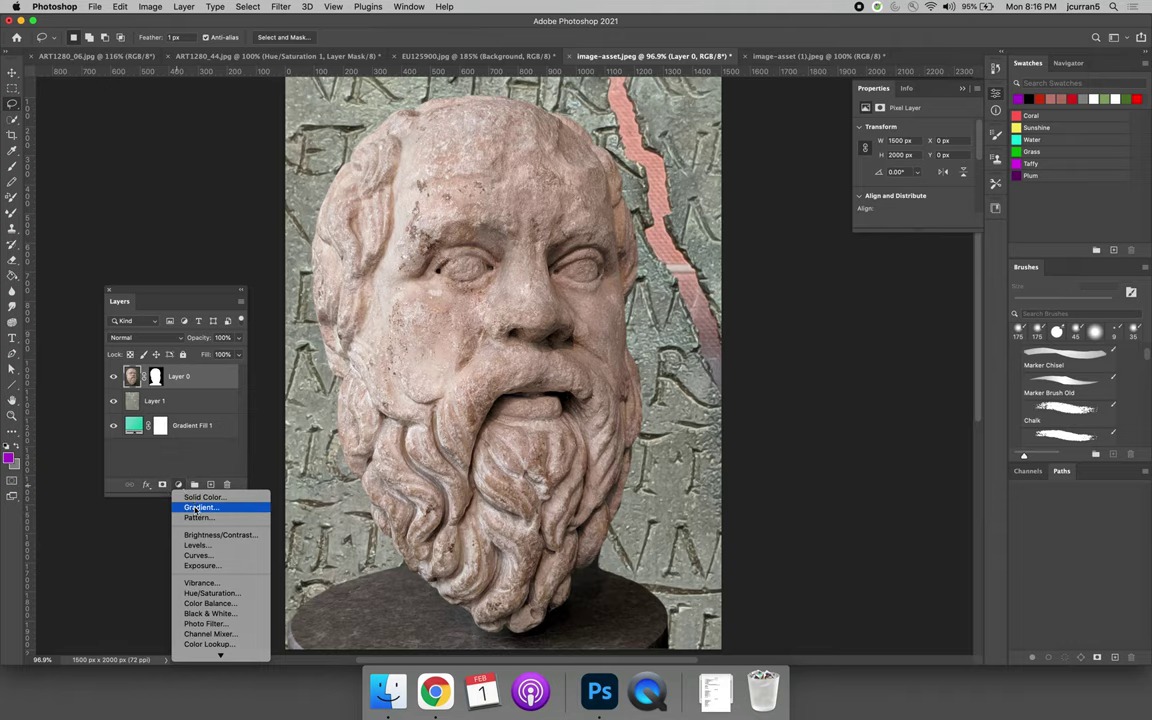
{"action": "left_click", "coordinate": [200, 497]}
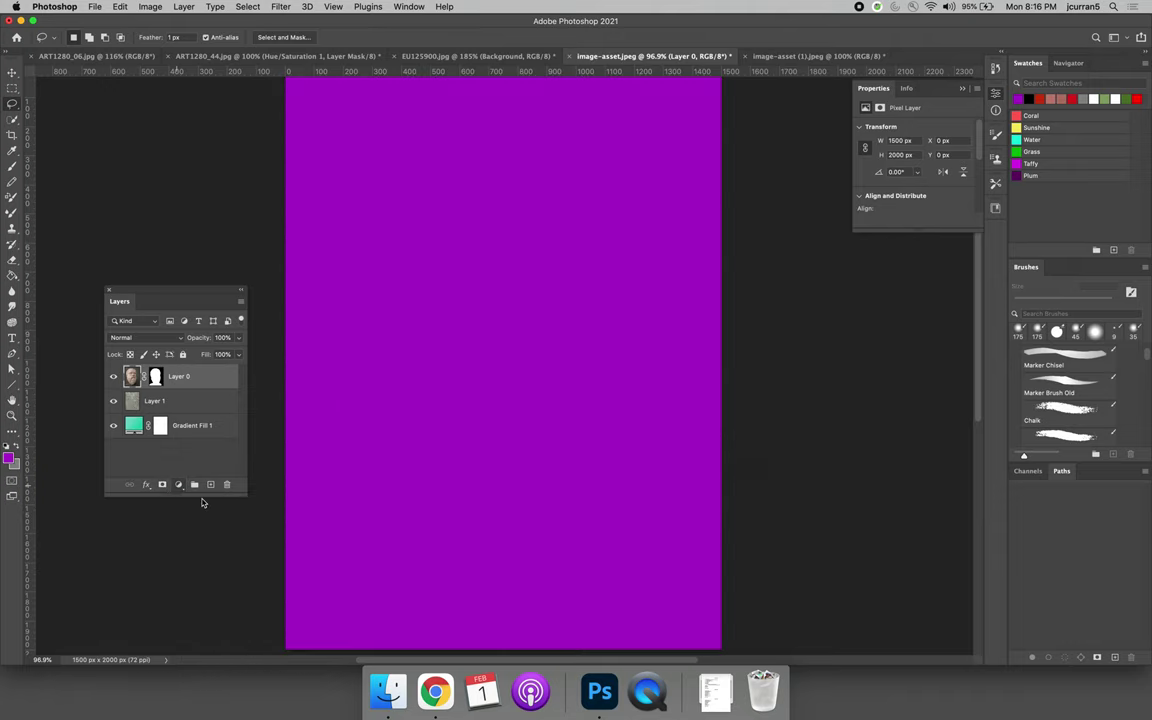
{"action": "left_click", "coordinate": [988, 325]}
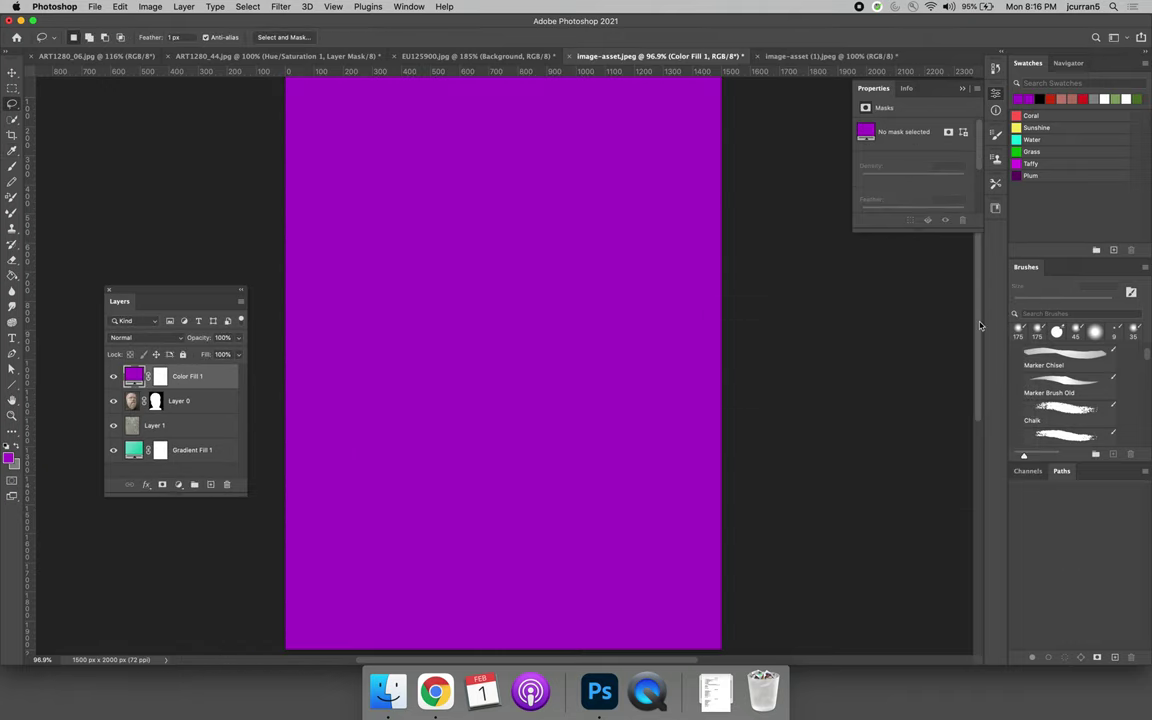
{"action": "left_click", "coordinate": [150, 337]}
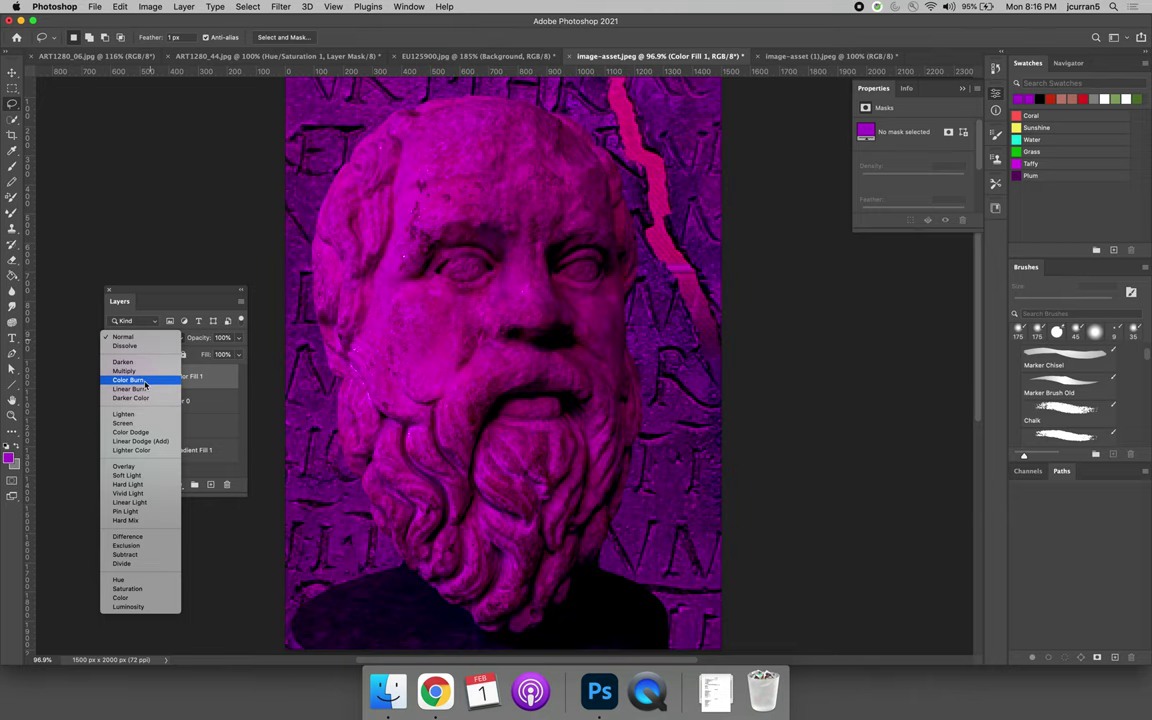
{"action": "left_click", "coordinate": [144, 381]}
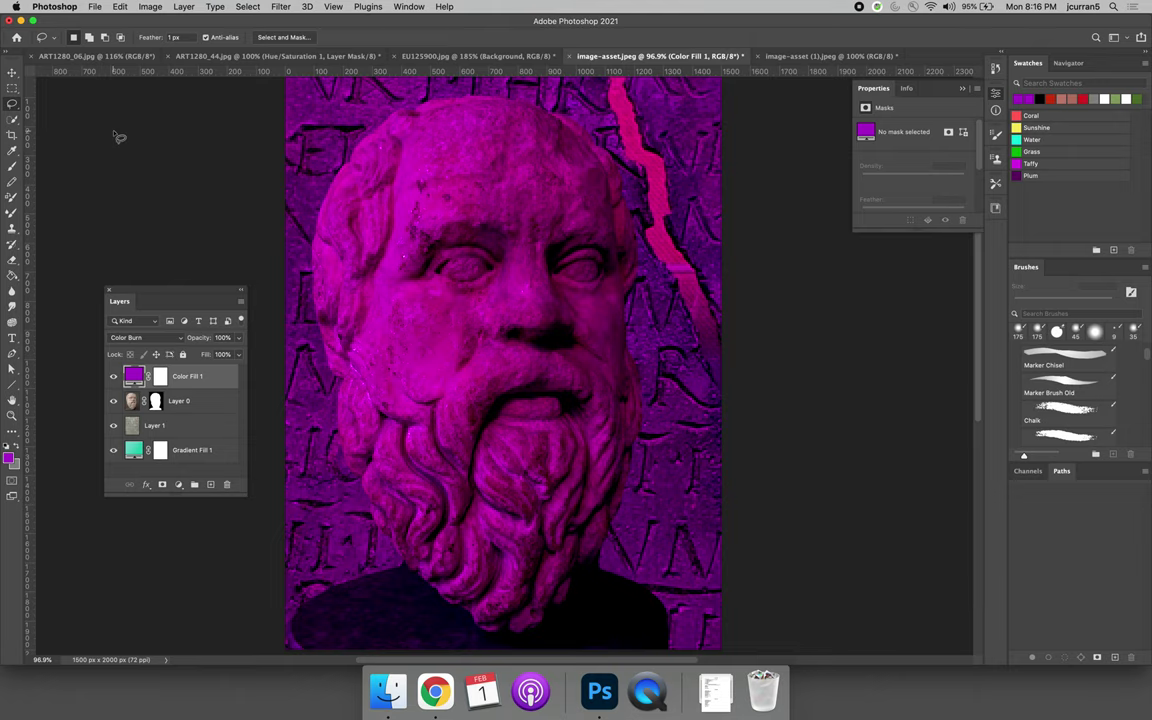
- Change the Color Fill 1 colour from purple to teal (0da6cc)
{"action": "double_click", "coordinate": [135, 378]}
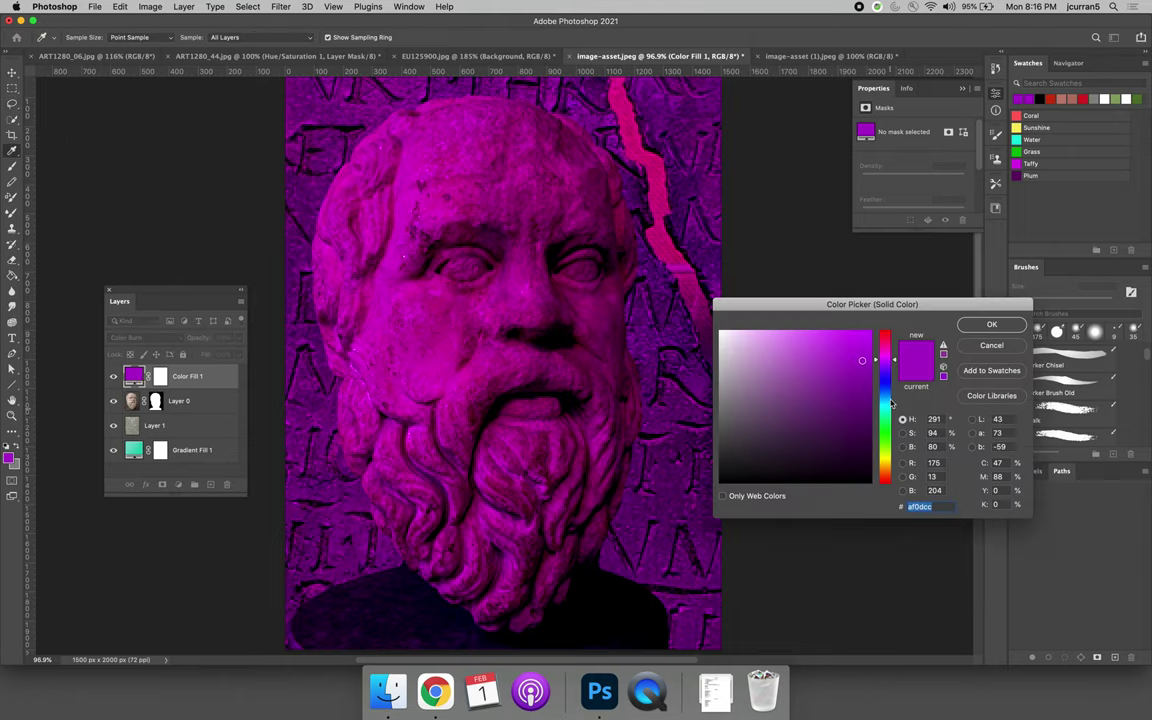
{"action": "mouse_move", "coordinate": [889, 362]}
{"action": "left_mouse_down"}
{"action": "mouse_move", "coordinate": [889, 426]}
{"action": "mouse_move", "coordinate": [892, 402]}
{"action": "left_mouse_up"}
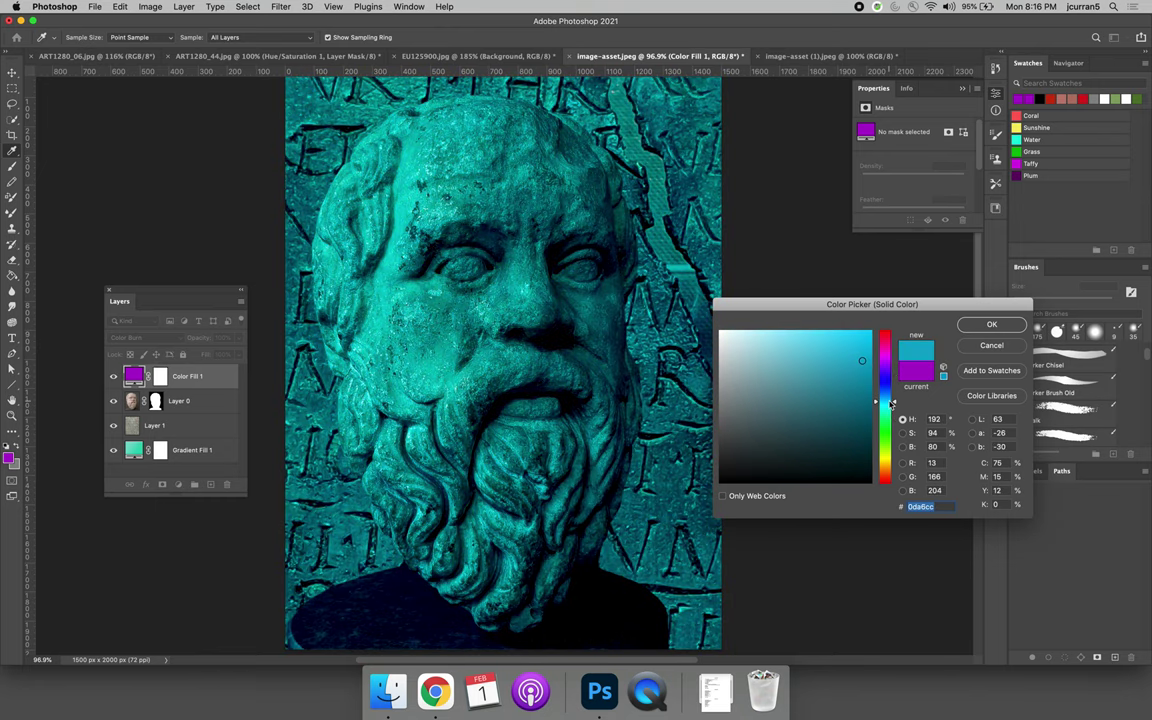
{"action": "left_click", "coordinate": [990, 325]}
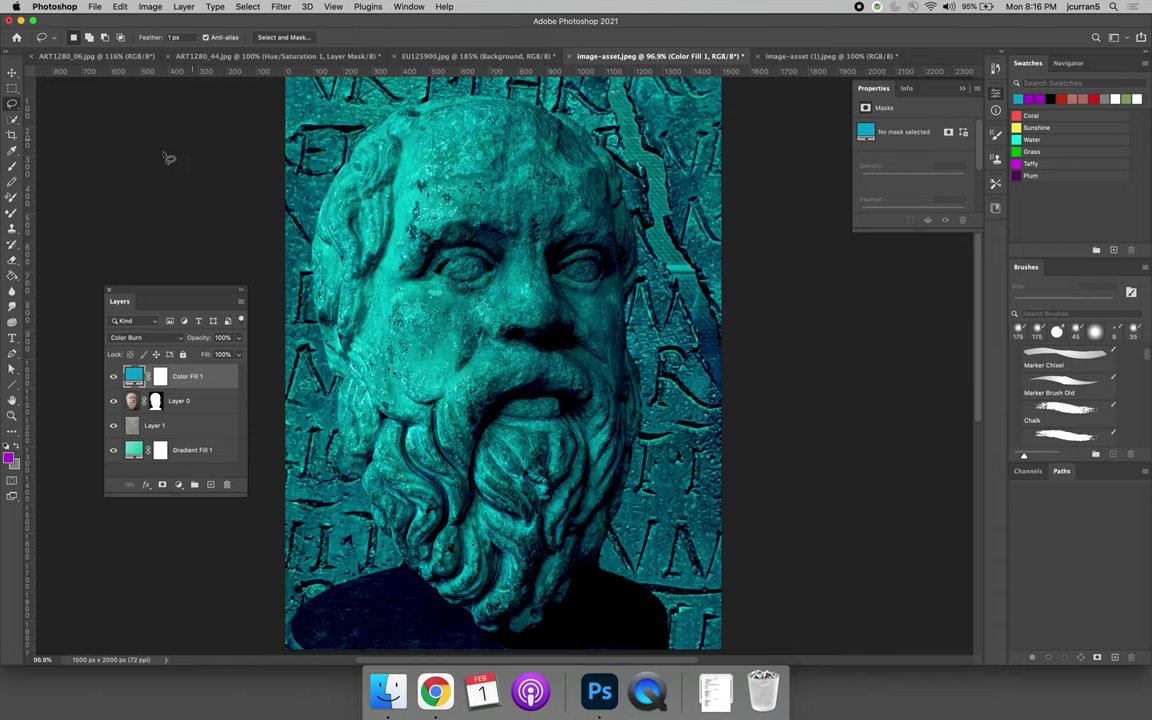